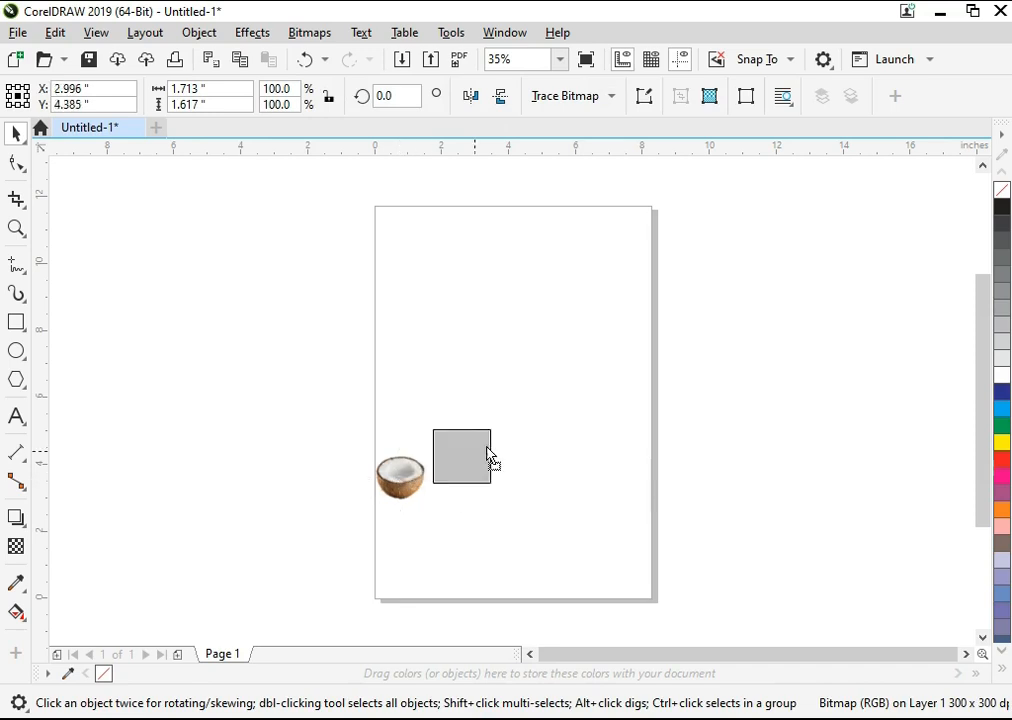
Step: Trace the edge of the coconut's inner hollow with a closed freehand curve about 0.85 × 0.40 in
key("F4")
scroll(518, 430, "down", 1)
key("F2")
left_click_drag(377, 271, 619, 510)
left_click_drag(281, 223, 876, 607)
left_click(24, 270)
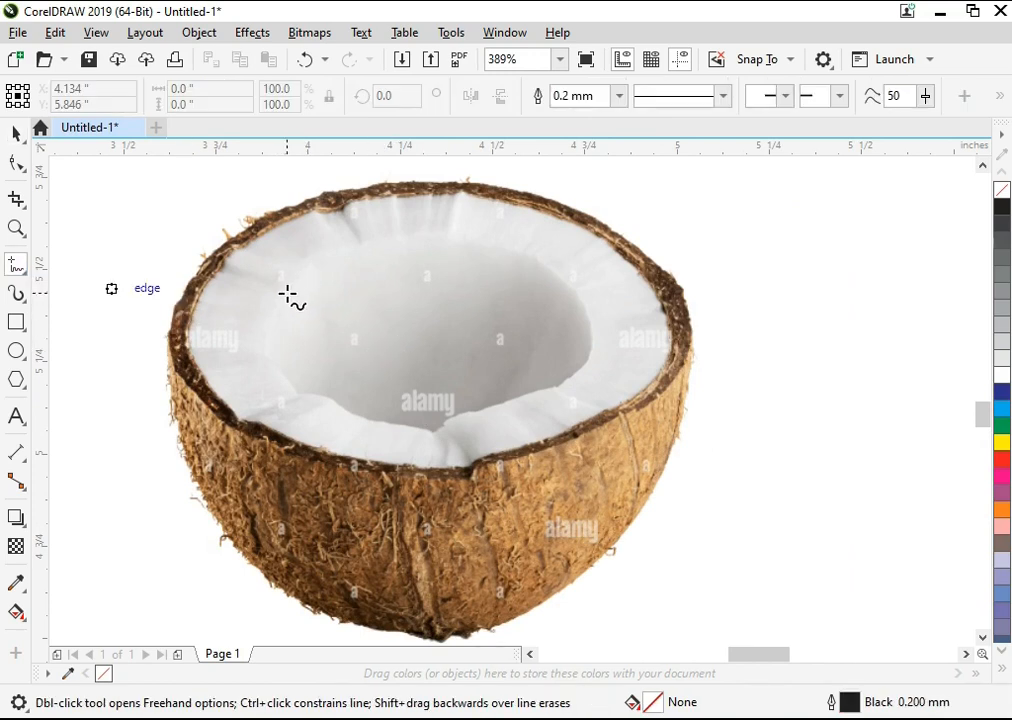
left_click_drag(286, 294, 283, 305)
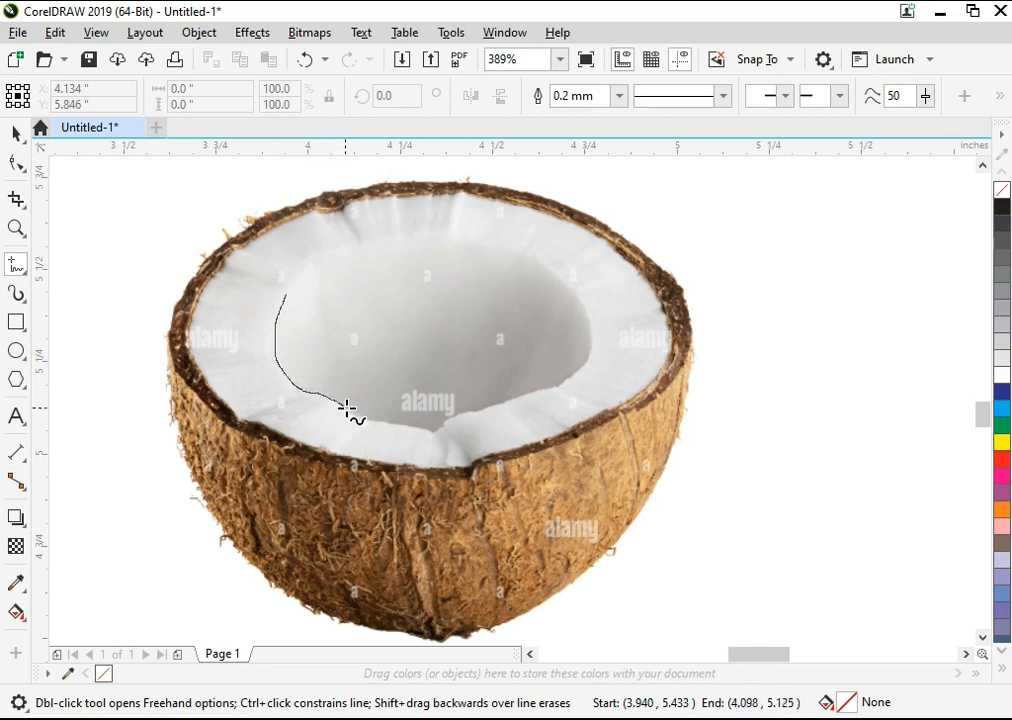
left_click_drag(395, 421, 452, 420)
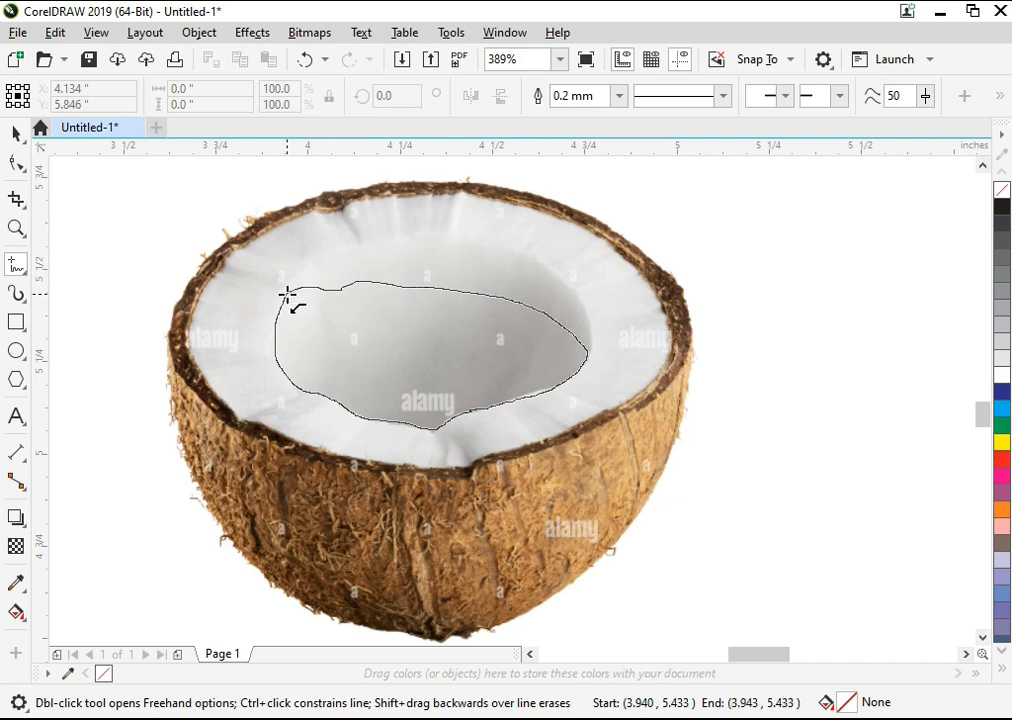
left_click_drag(286, 296, 287, 292)
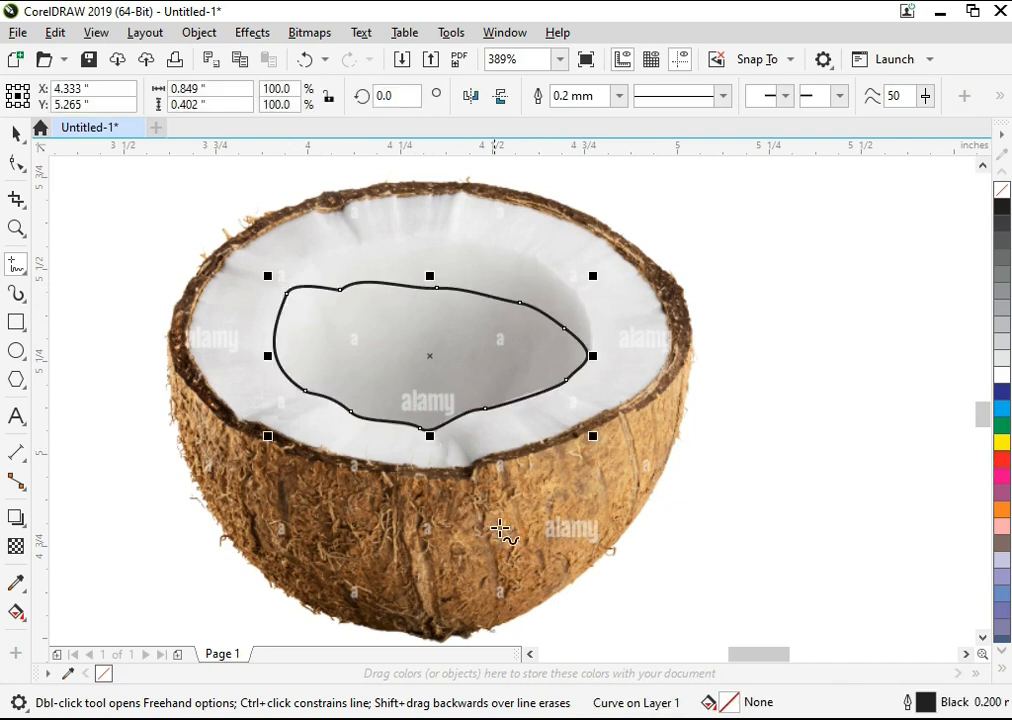
key("space")
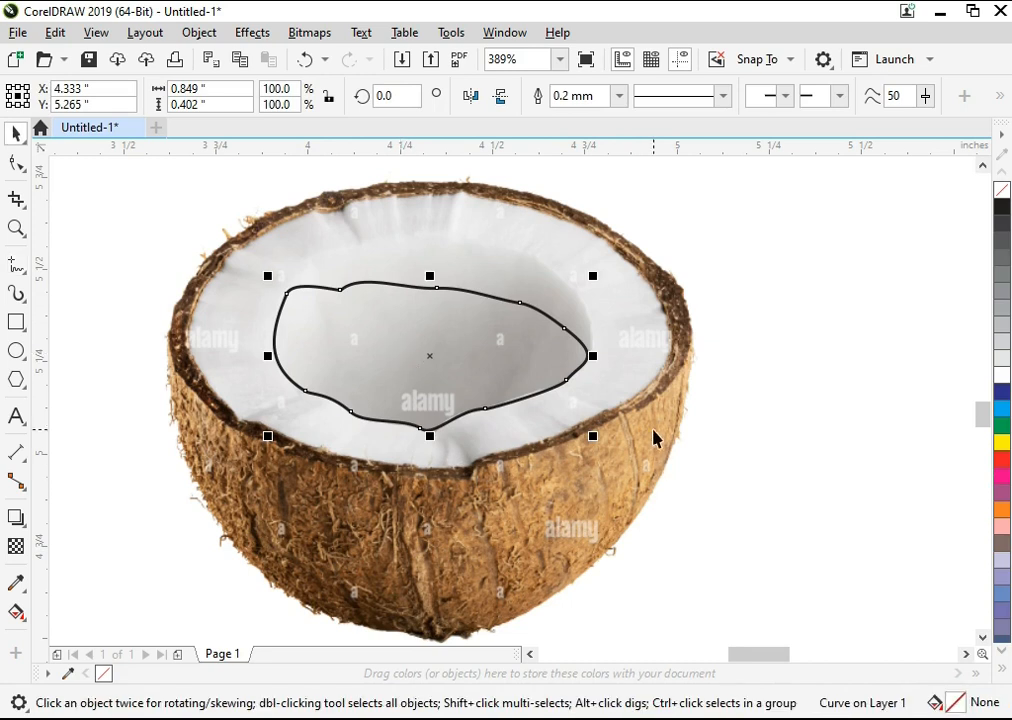
left_click(897, 586)
left_click(463, 418)
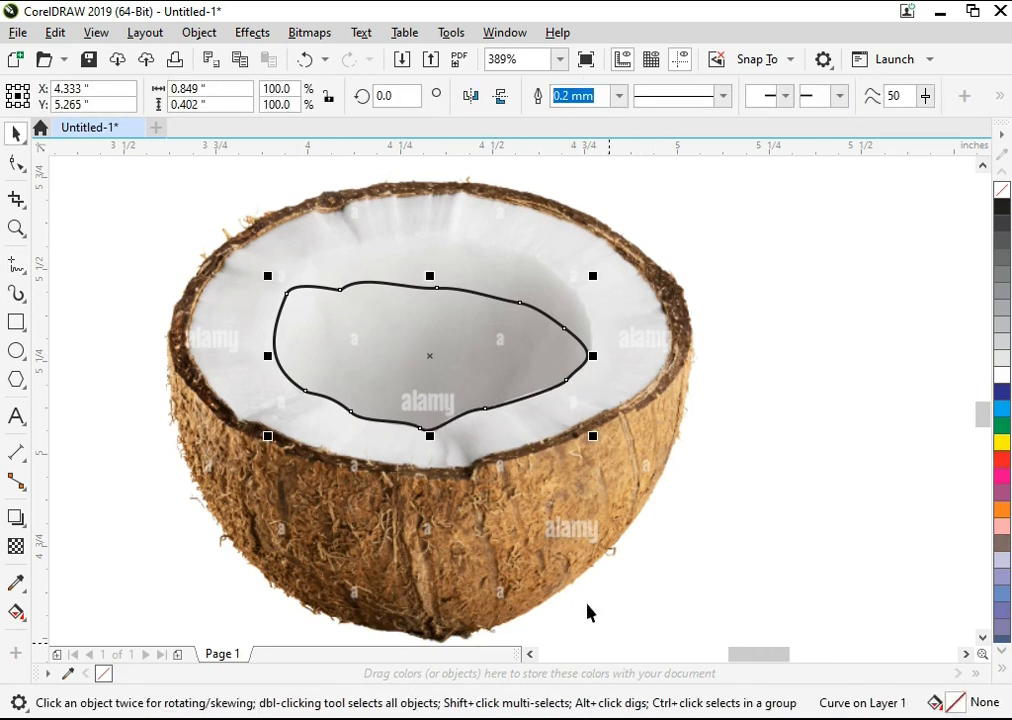
left_click_drag(509, 378, 501, 345)
key("ctrl+z")
key("Delete")
key("ctrl+z")
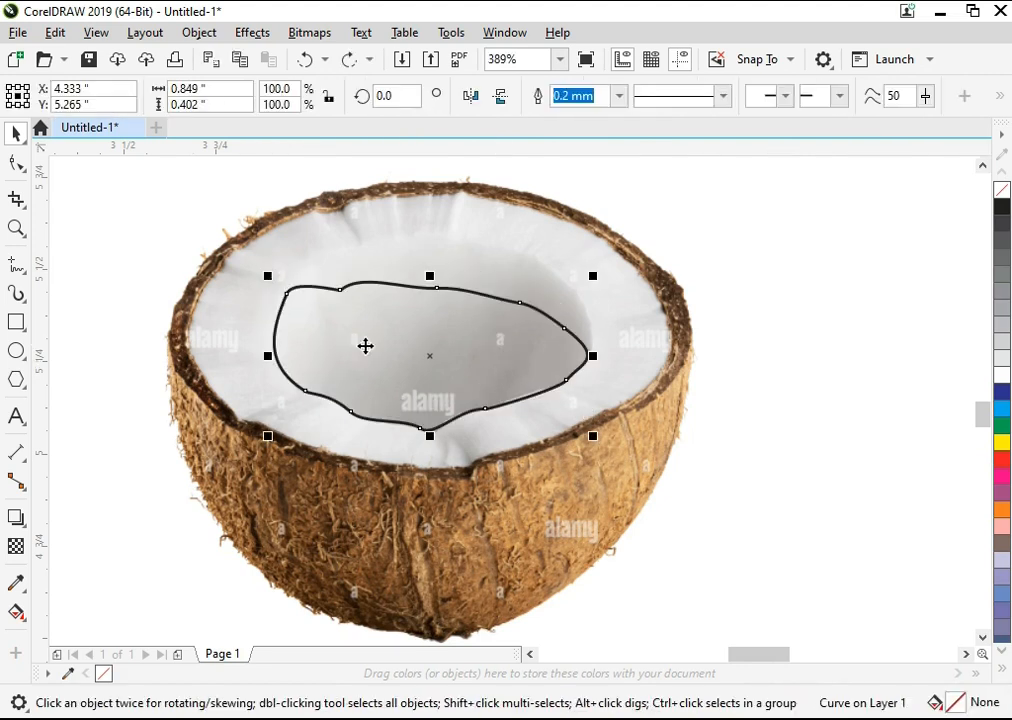
Step: Switch to the PICS folder in File Explorer, bring the an_1 beach image into the drawing and move it left of the page
key("alt+Tab")
left_click(617, 532)
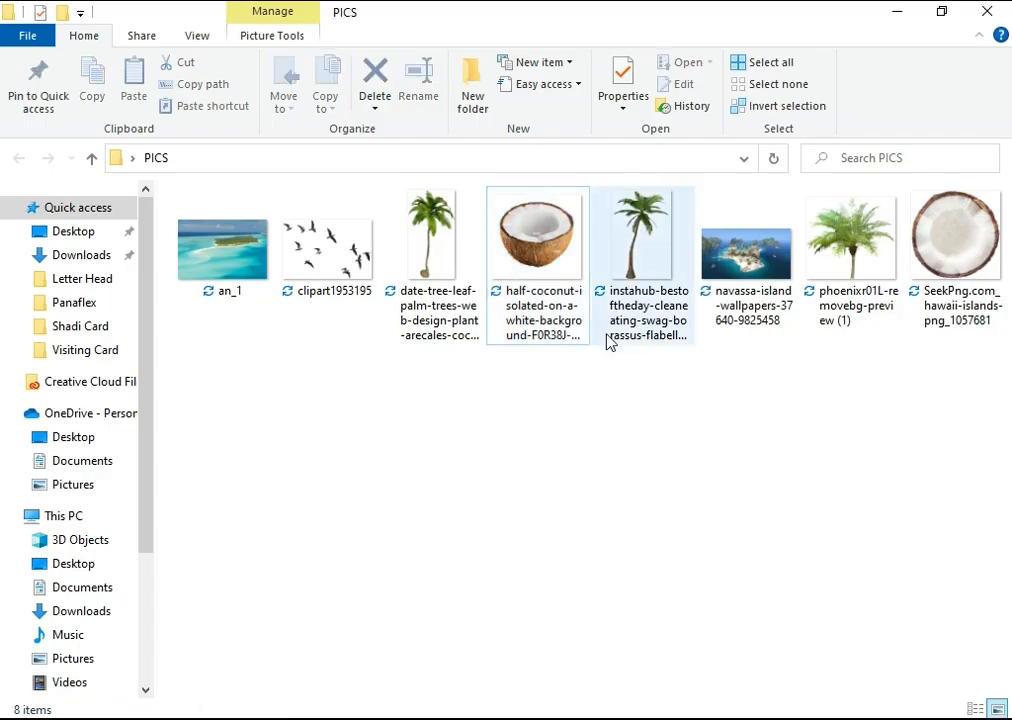
left_click_drag(224, 252, 76, 412)
key("F4")
left_click_drag(508, 402, 264, 336)
left_click_drag(314, 370, 101, 405)
key("F4")
left_click_drag(401, 436, 328, 396)
Step: Draw a closed freehand oval about 3.7 × 1.7 in over the shallow turquoise water in the beach image
key("F2")
left_click_drag(133, 357, 705, 569)
left_click(22, 270)
mouse_move(206, 398)
left_mouse_down()
mouse_move(342, 370)
mouse_move(400, 372)
mouse_move(504, 408)
mouse_move(518, 438)
mouse_move(518, 471)
mouse_move(501, 492)
mouse_move(443, 515)
mouse_move(250, 510)
left_mouse_up()
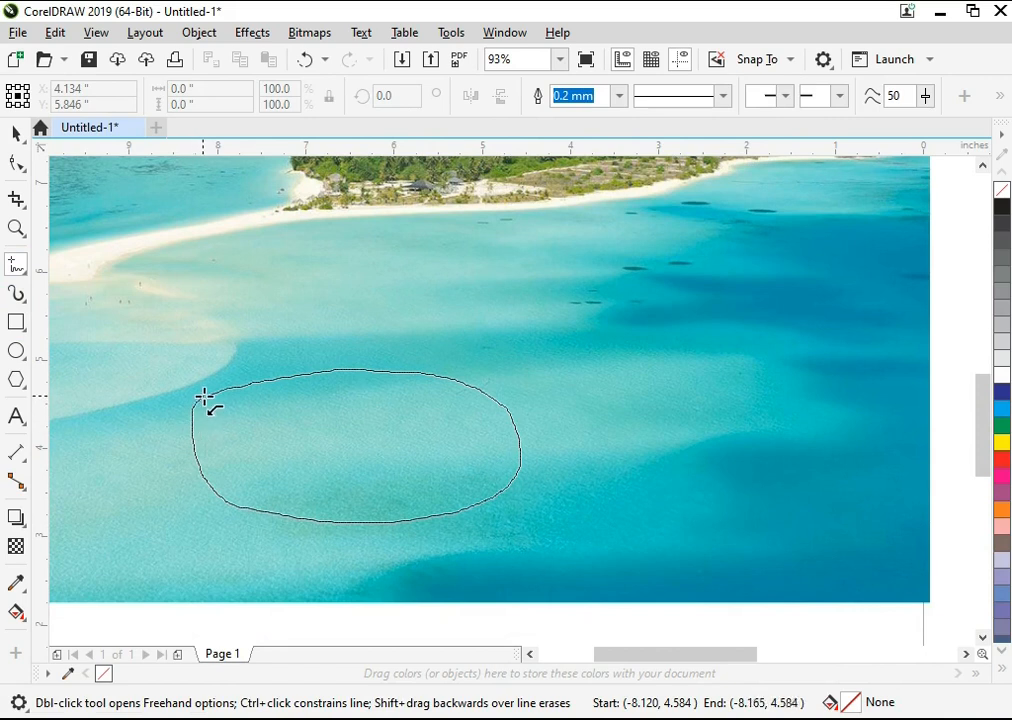
left_click_drag(204, 398, 204, 398)
key("space")
Step: PowerClip the beach image inside the freehand oval
right_click(312, 328)
left_click(375, 418)
left_click(388, 437)
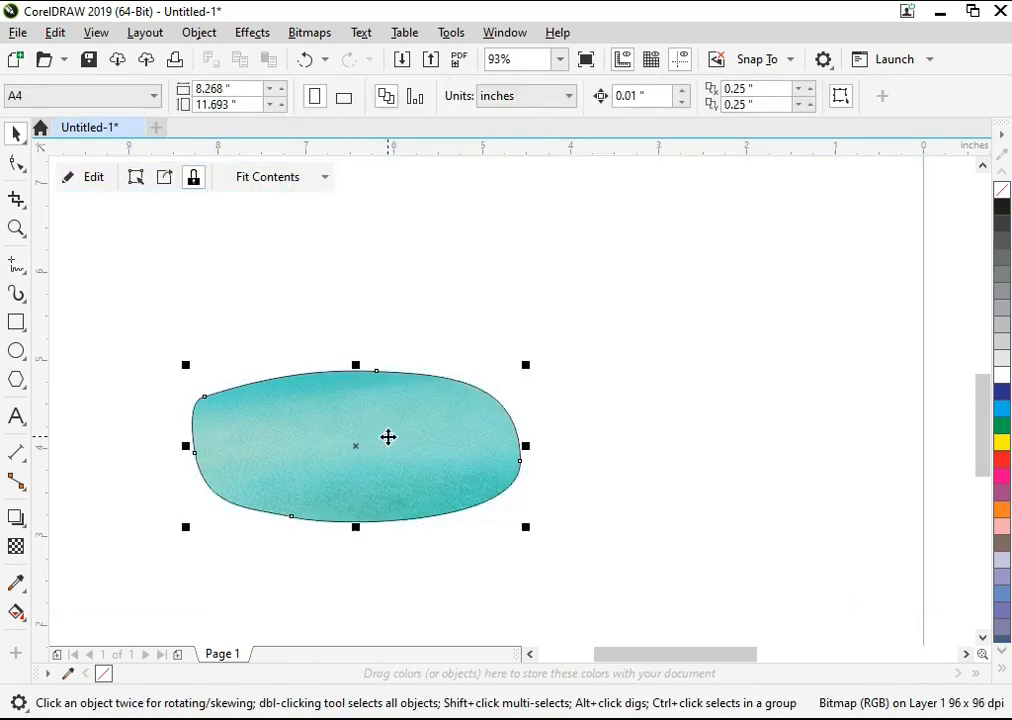
Step: Move the clipped water shape beside the coconut and scale it to about 35.5%
key("F4")
left_click_drag(290, 440, 897, 373)
key("shift+F2")
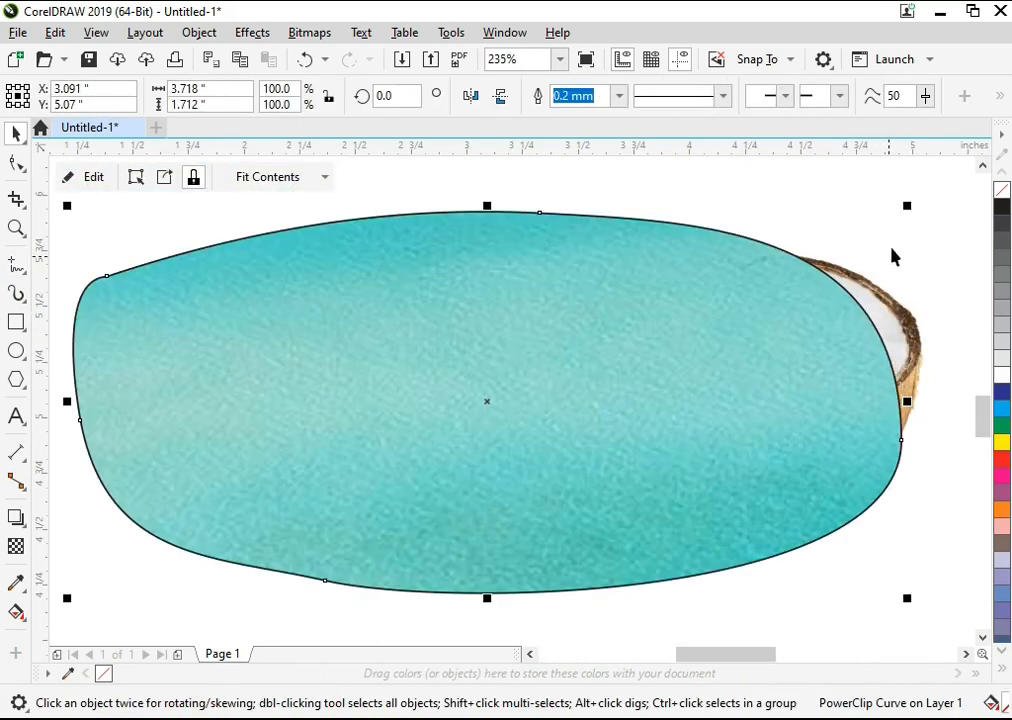
left_click_drag(907, 204, 639, 328)
left_click_drag(621, 411, 580, 368)
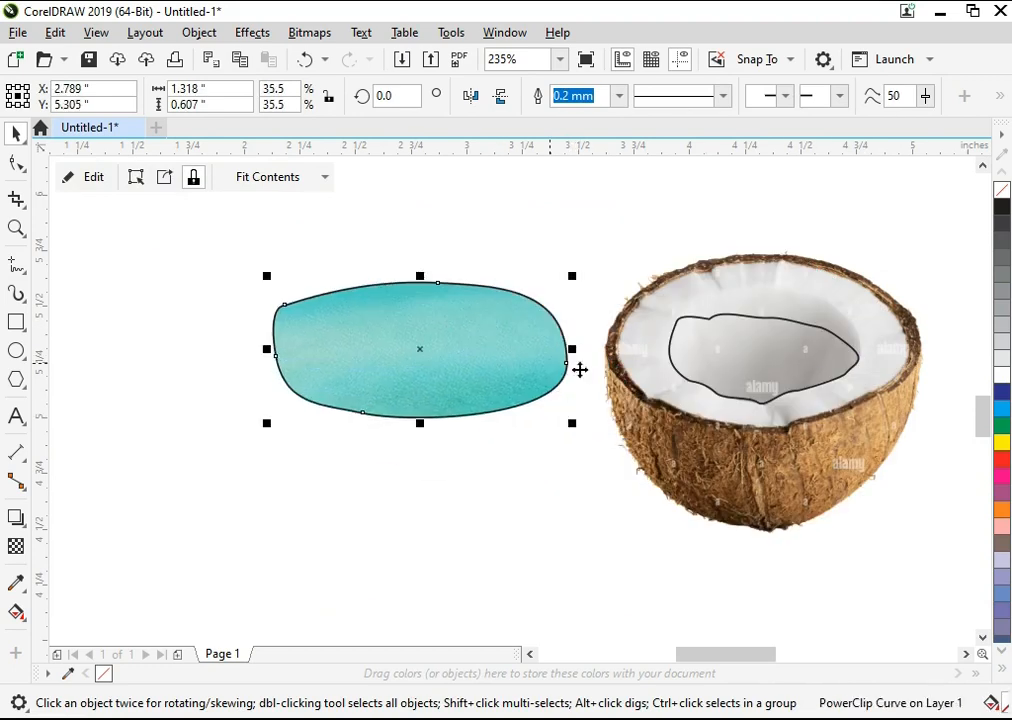
Step: Reshape the lower-right part of the hollow outline by adjusting its nodes and handles to follow the coconut flesh
left_click(735, 385)
key("shift+F2")
key("F10")
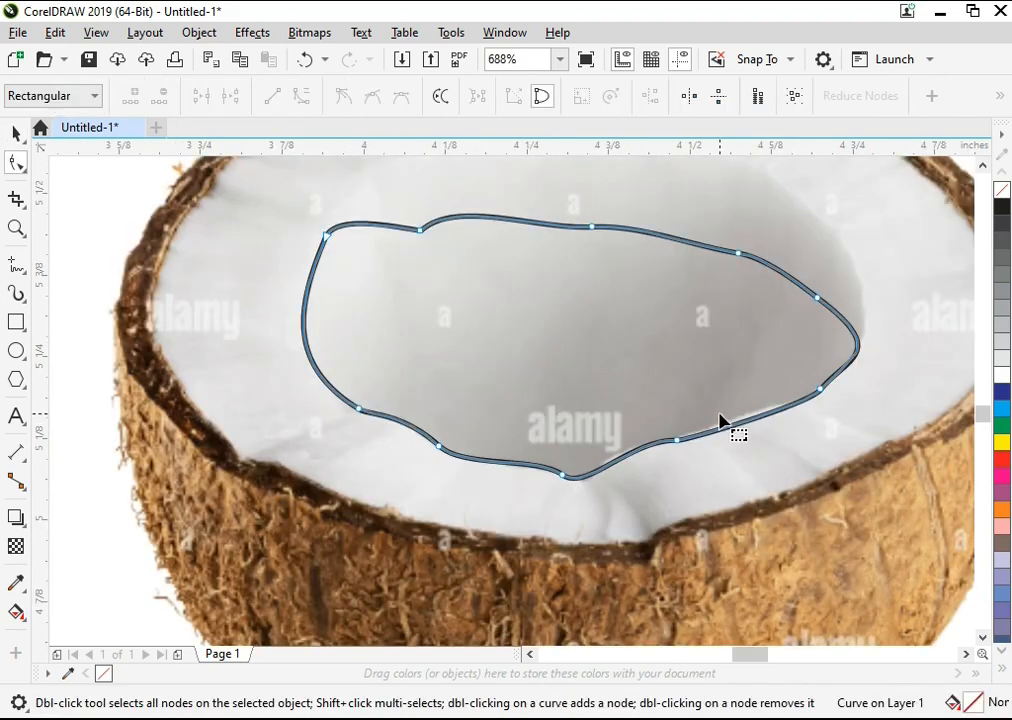
left_click_drag(703, 451, 680, 430)
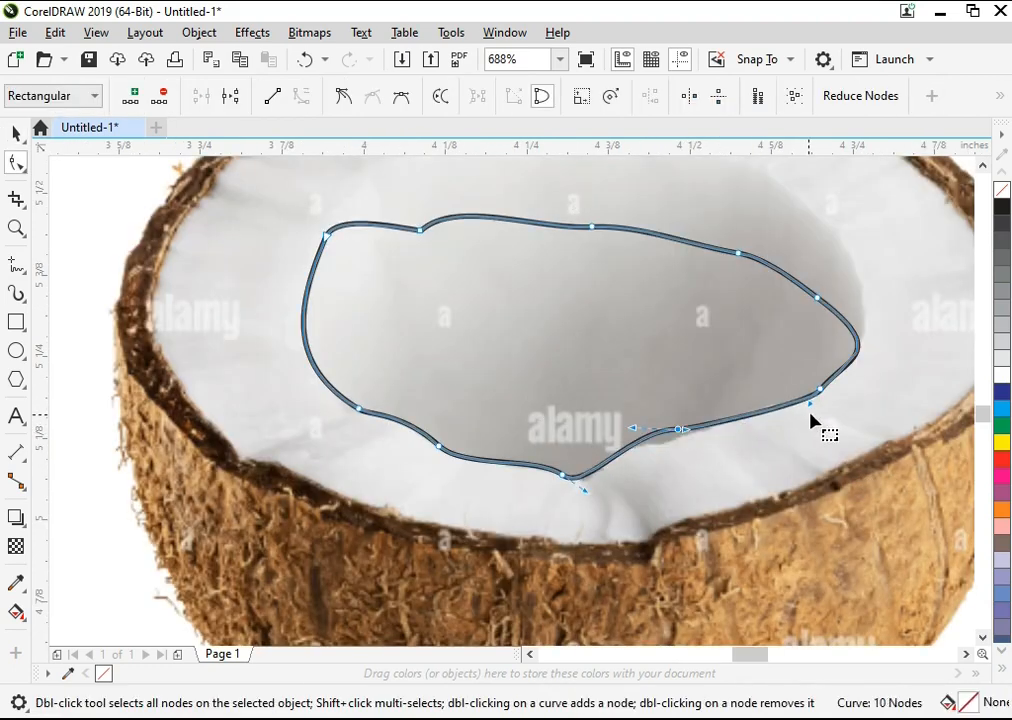
left_click_drag(810, 405, 799, 401)
left_click_drag(680, 431, 667, 442)
key("space")
key("space")
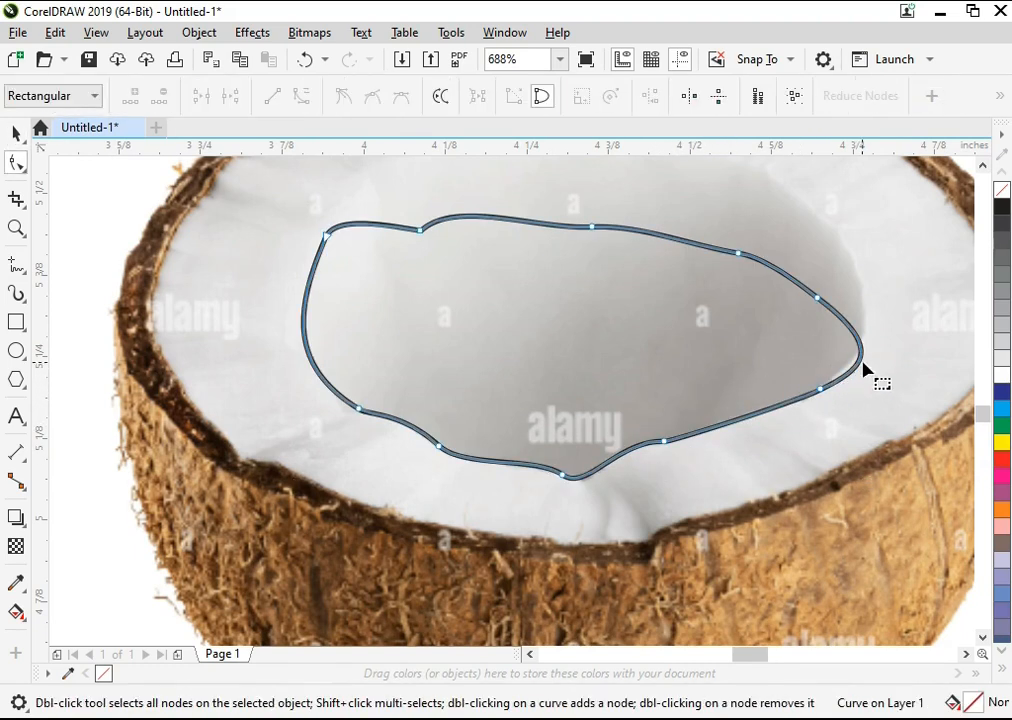
left_click_drag(835, 395, 810, 404)
mouse_move(857, 370)
left_mouse_down()
mouse_move(837, 364)
mouse_move(845, 366)
left_mouse_up()
key("space")
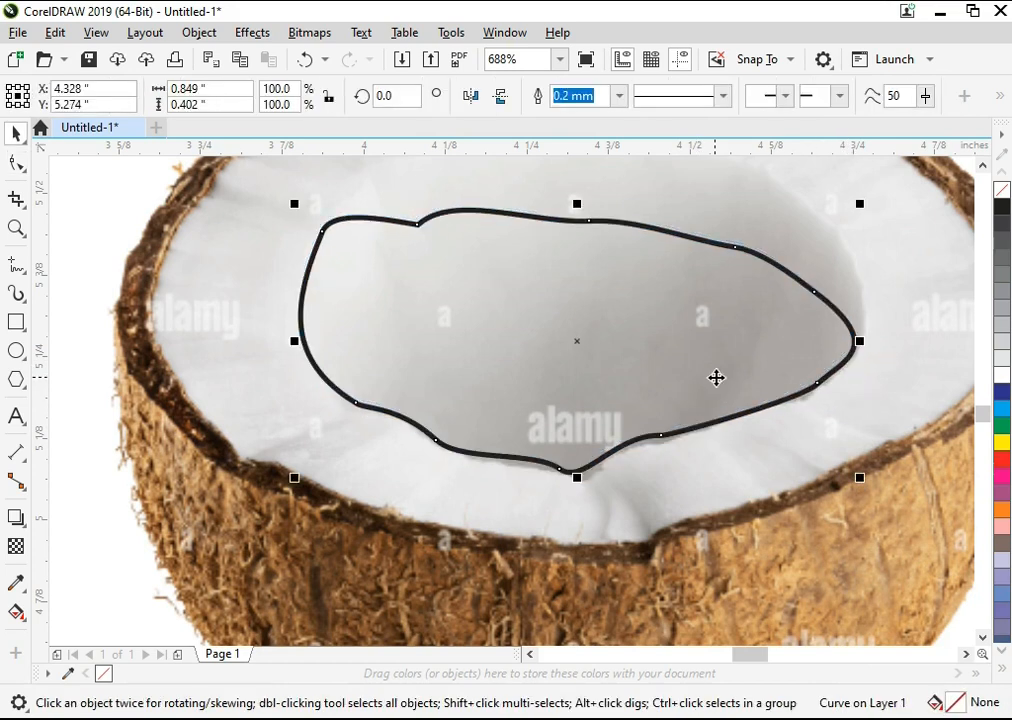
Step: Refine the lowest node of the hollow outline so the curve fits the notch in the coconut flesh
double_click(646, 406)
key("F2")
left_click_drag(712, 394, 485, 525)
left_click_drag(459, 400, 406, 437)
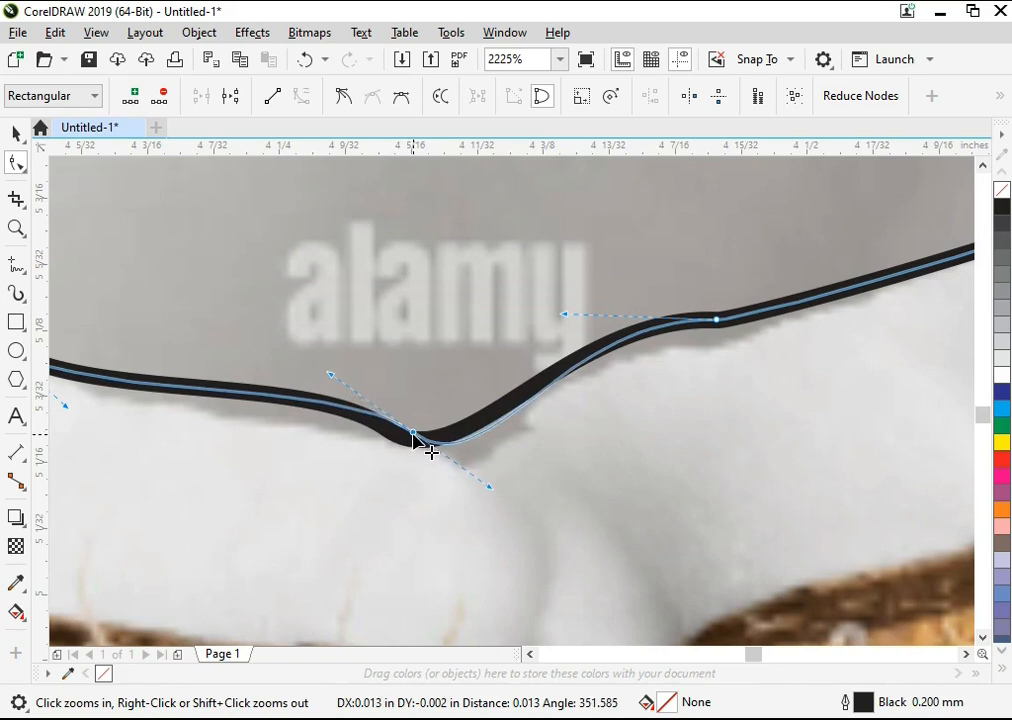
scroll(406, 437, "down", 2)
key("space")
Step: Place a duplicate of the hollow outline to the lower left of the coconut
scroll(483, 455, "down", 2)
scroll(556, 418, "up", 1)
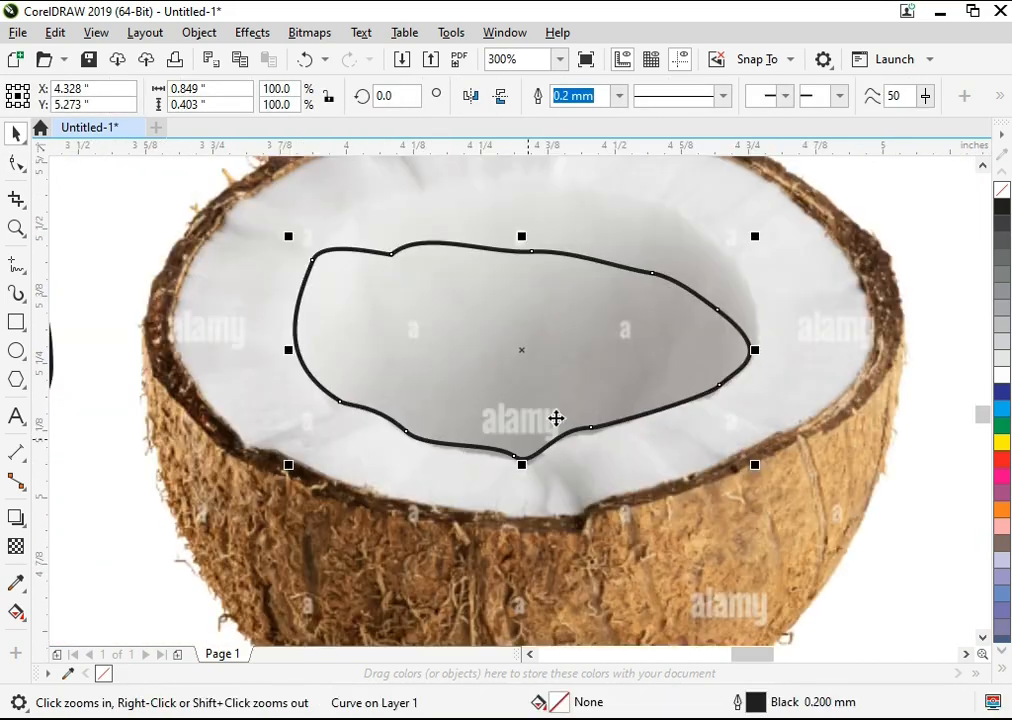
scroll(650, 362, "down", 1)
left_click_drag(649, 359, 370, 560)
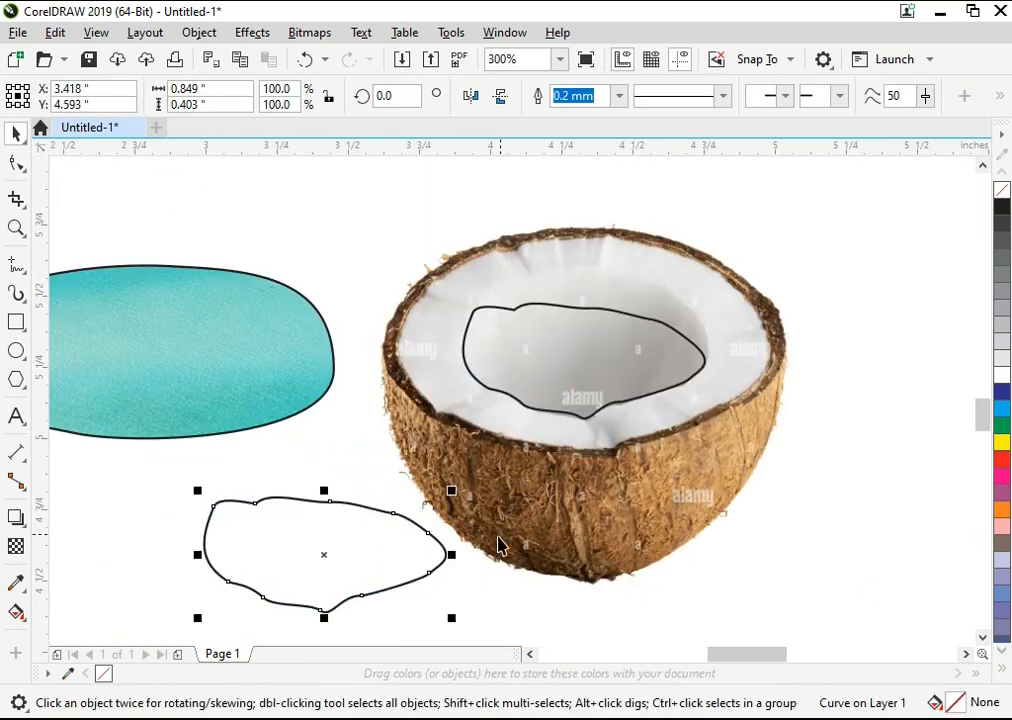
Step: PowerClip the turquoise water shape inside the hollow outline on the coconut and remove its outline colour
left_click(233, 386)
right_click(233, 386)
left_click(260, 361)
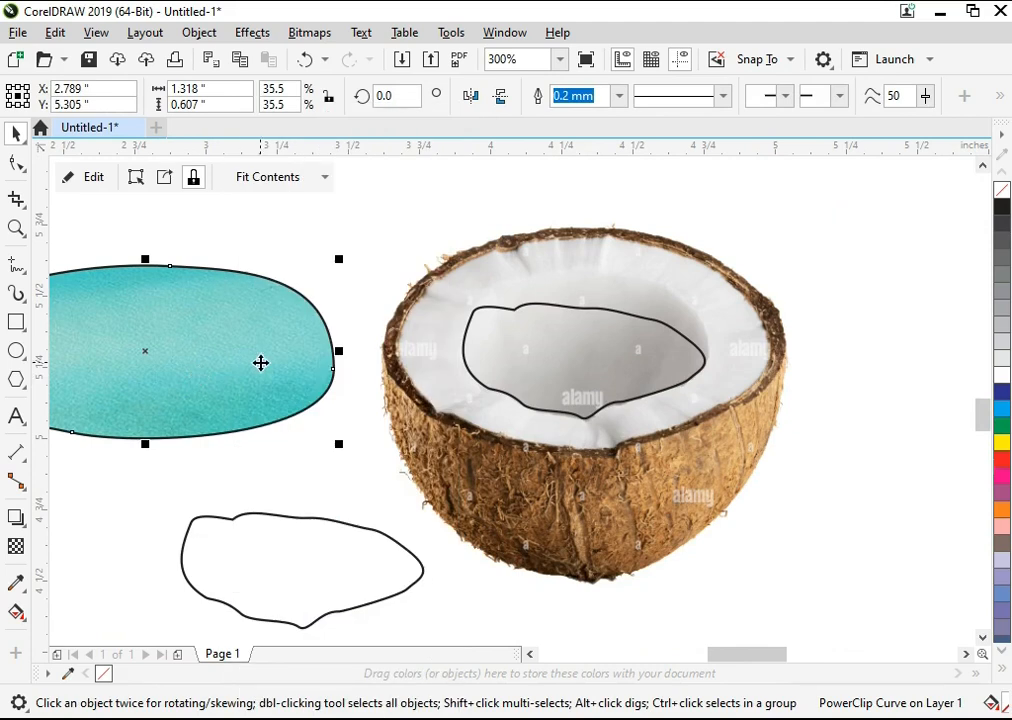
right_click(260, 361)
left_click(386, 405)
left_click(568, 366)
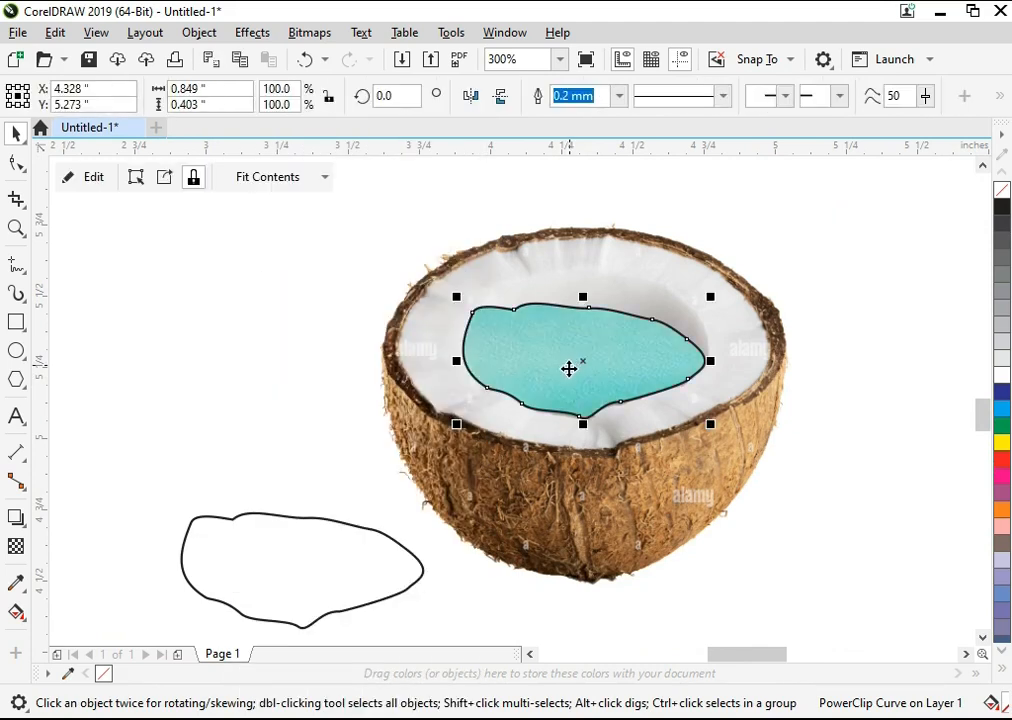
right_click(1006, 194)
key("F10")
key("F2")
left_click_drag(781, 263, 468, 449)
key("space")
key("space")
double_click(586, 430)
double_click(586, 430)
key("ctrl+z")
key("ctrl+z")
right_click(1004, 206)
key("ctrl+z")
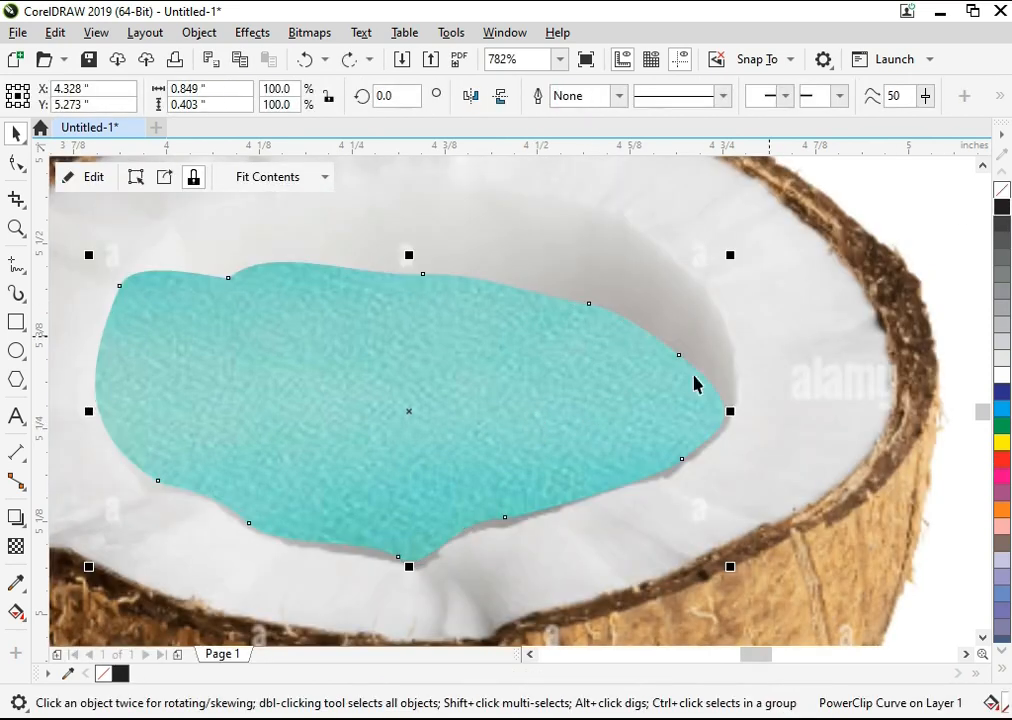
Step: Convert the clipped water to a 600 dpi CMYK bitmap with a transparent background and nudge it slightly within the hollow
key("F3")
key("z")
left_click_drag(418, 226, 780, 468)
left_click(309, 32)
left_click(300, 48)
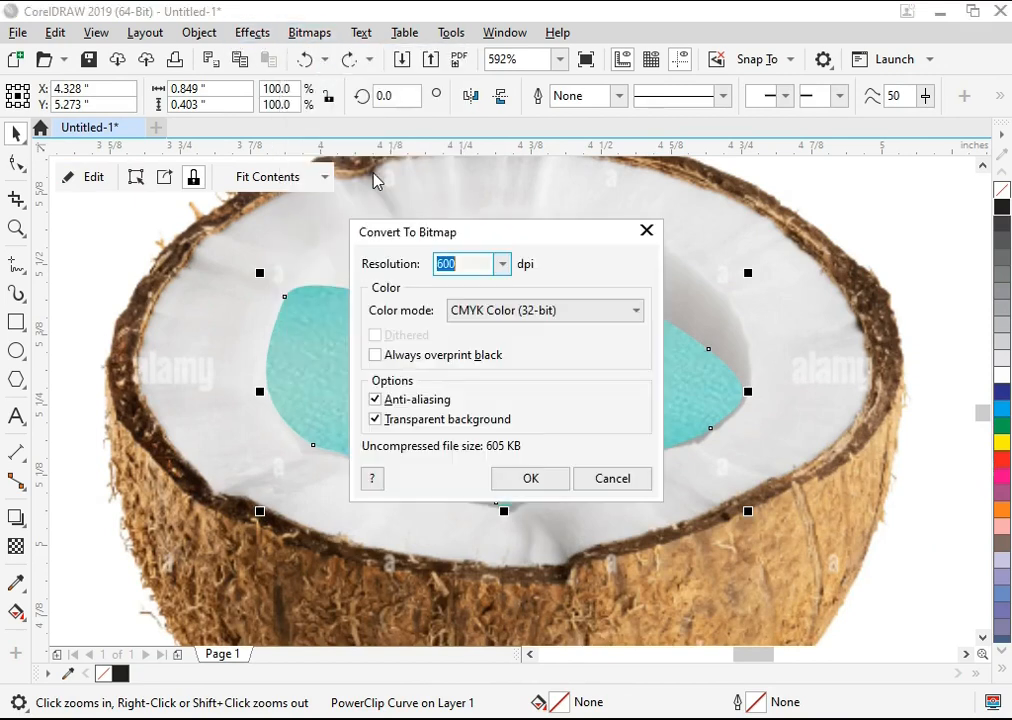
key("Return")
left_click_drag(498, 387, 502, 391)
scroll(540, 380, "down", 1)
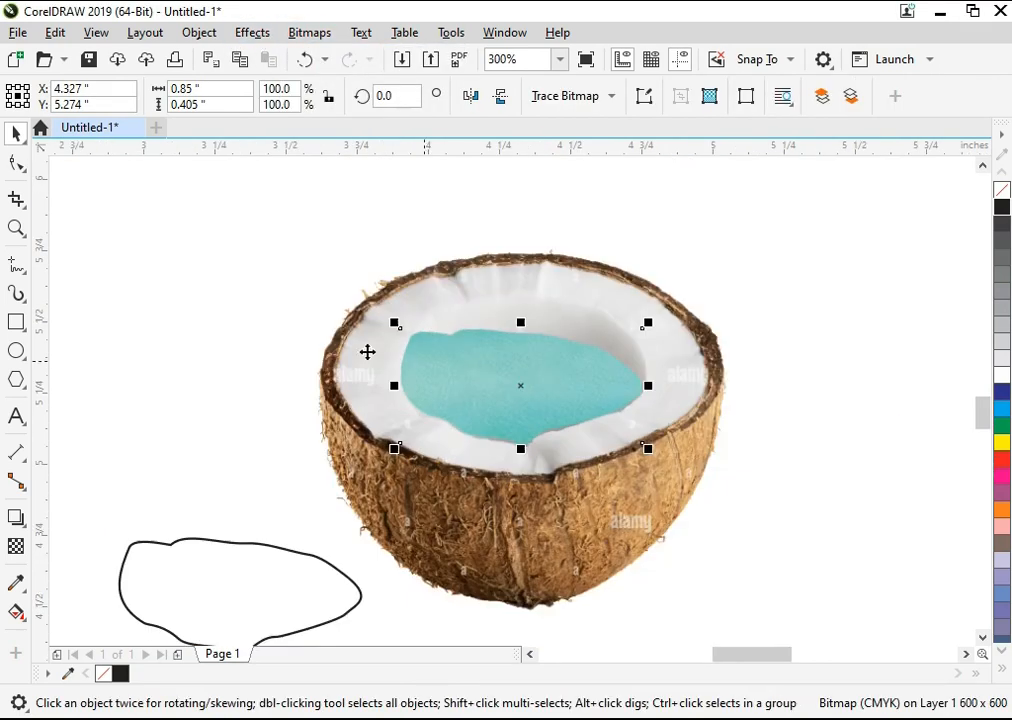
left_click(309, 350)
Step: Switch to the PICS folder in File Explorer and bring the navassa-island wallpaper image into the drawing
key("F4")
left_click(598, 718)
left_click(637, 357)
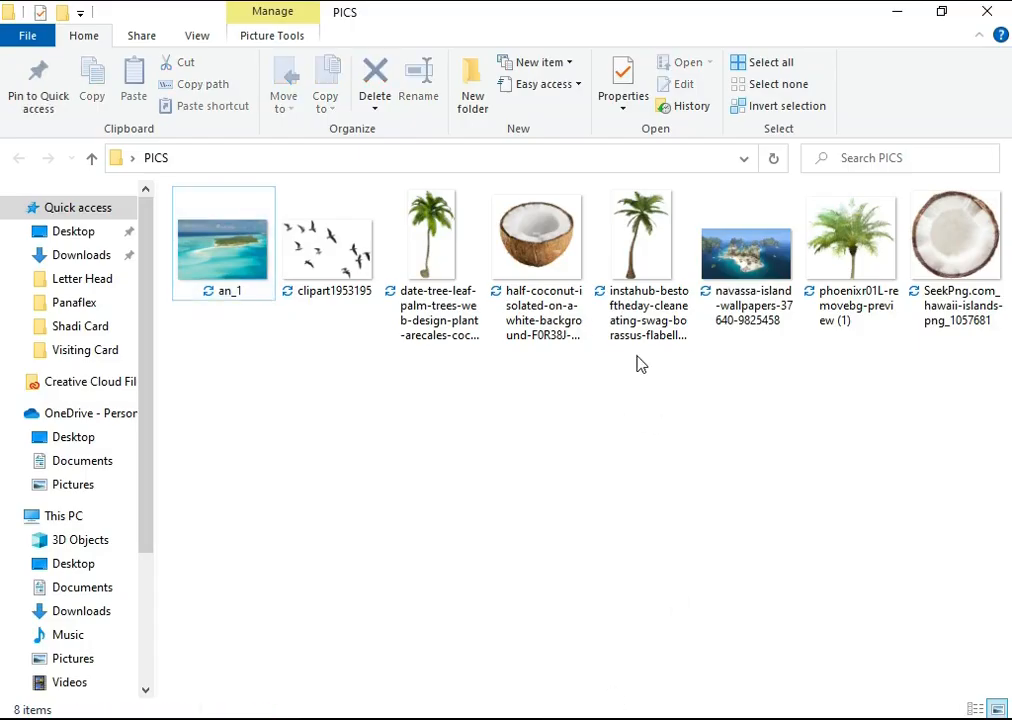
left_click_drag(749, 266, 271, 343)
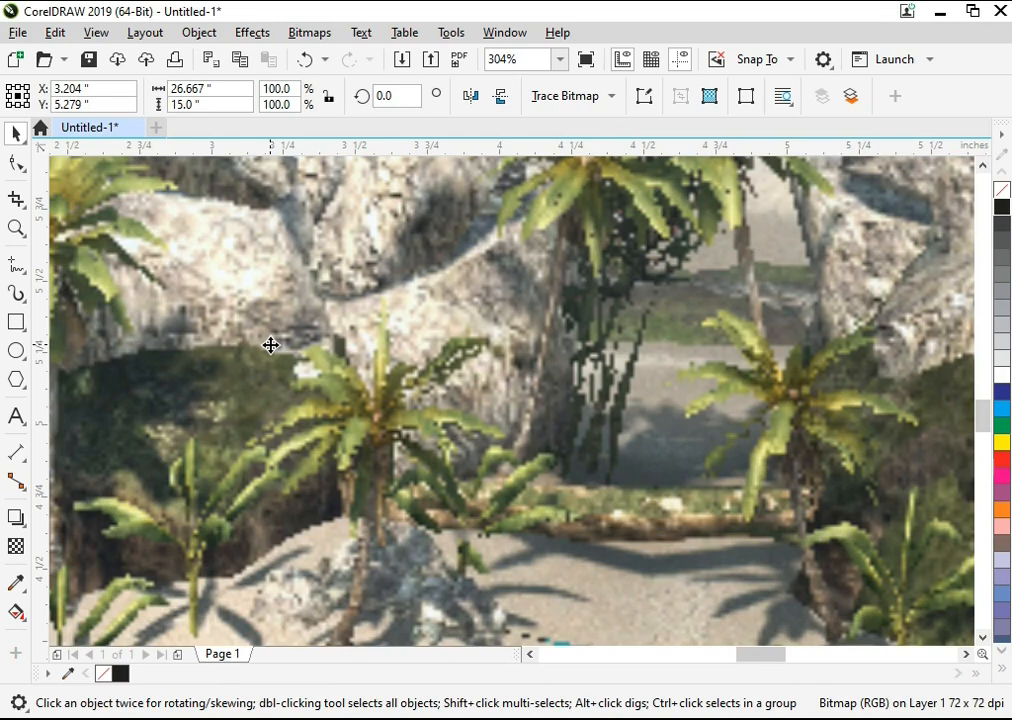
key("F4")
Step: Shift the island image to the left across the page
left_click_drag(544, 447, 380, 401)
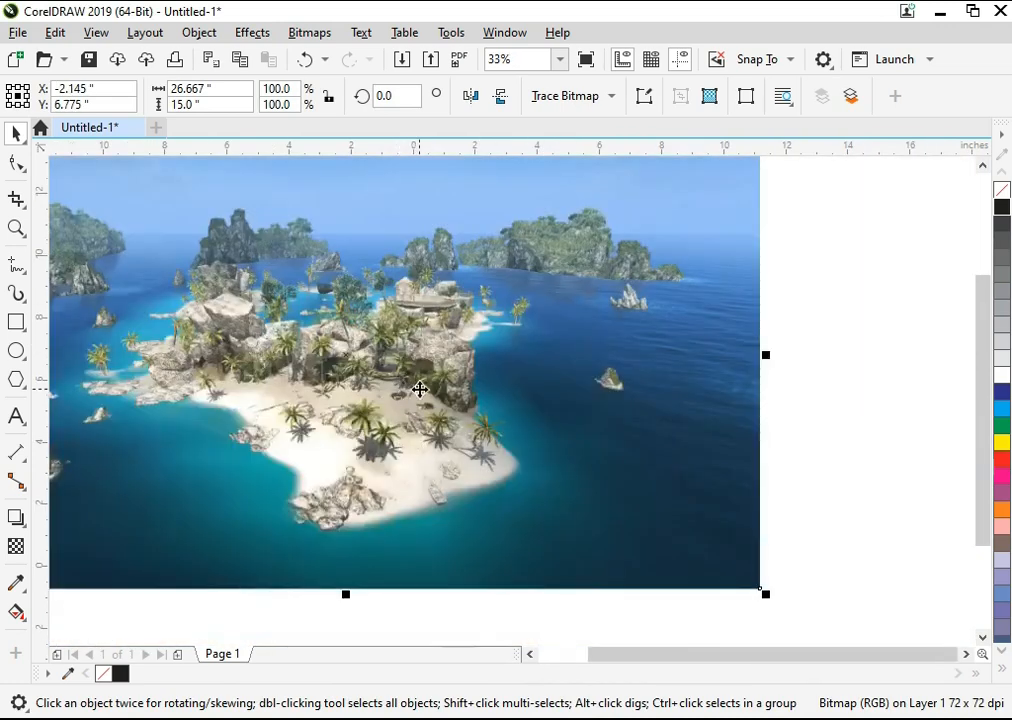
key("F3")
key("F2")
left_click(539, 320)
left_click_drag(555, 410, 521, 425)
key("F3")
key("F2")
left_click_drag(678, 267, 283, 521)
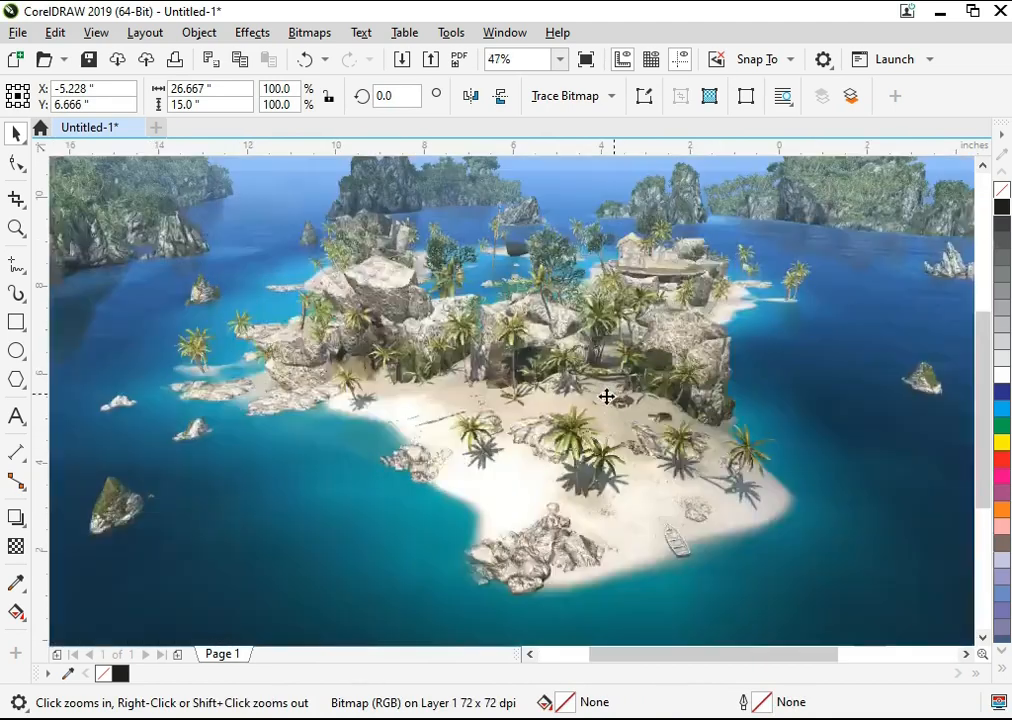
left_click_drag(606, 397, 565, 407)
Step: Trace a closed freehand outline about 12.8 × 8.5 in around the island and PowerClip the image inside it
left_click(18, 267)
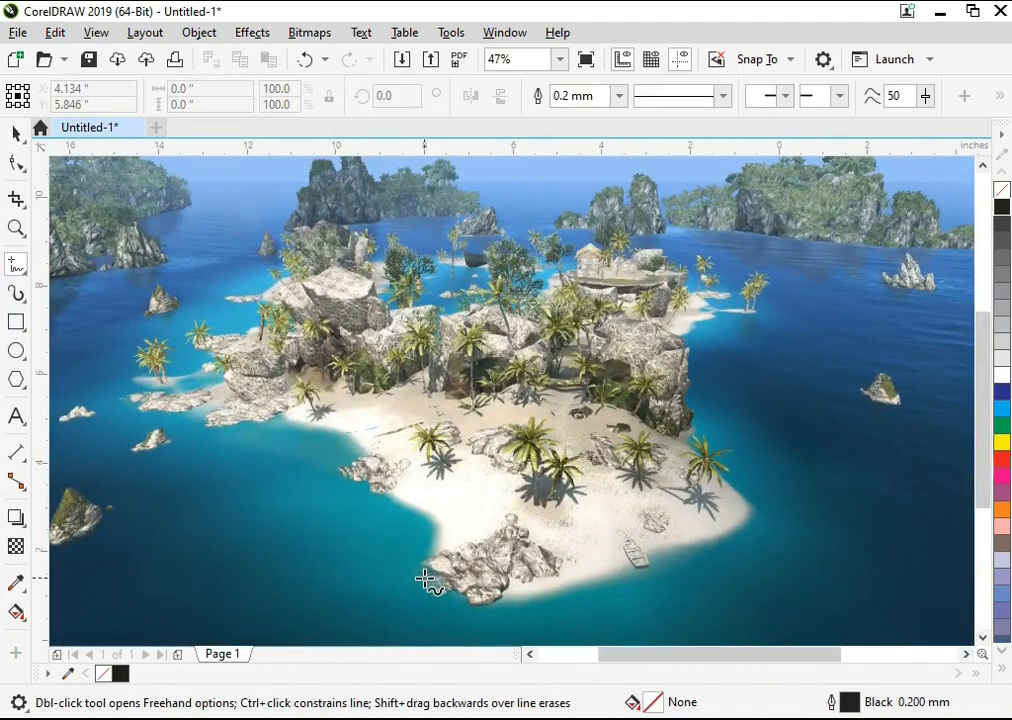
left_click(425, 579)
left_click_drag(355, 455, 293, 425)
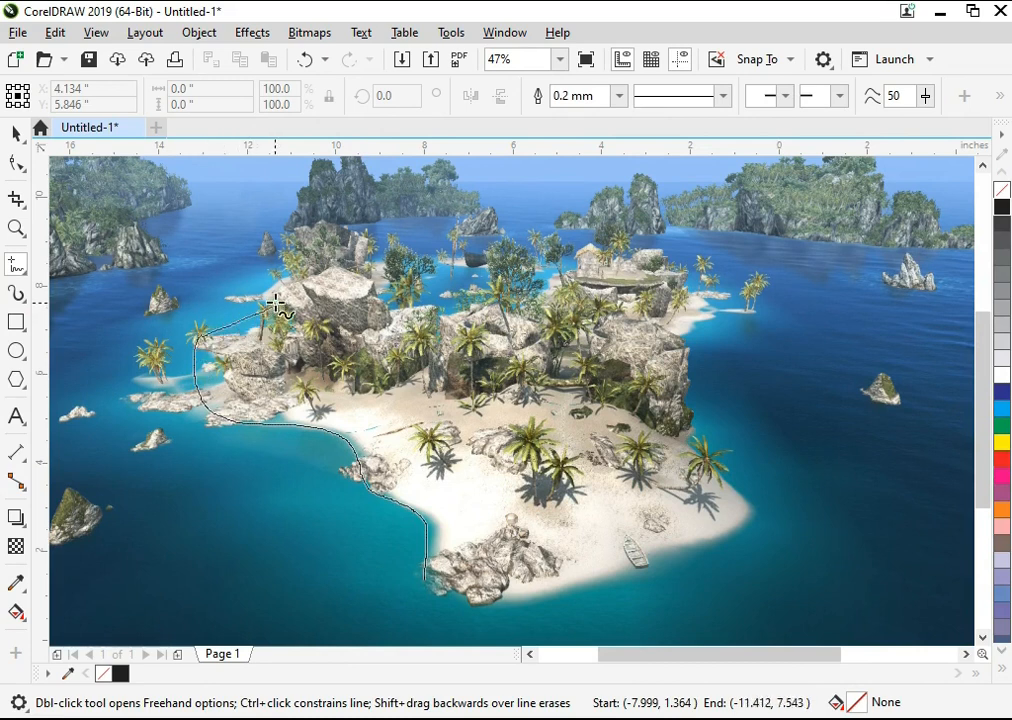
mouse_move(289, 290)
left_mouse_down()
mouse_move(320, 274)
mouse_move(381, 263)
left_mouse_up()
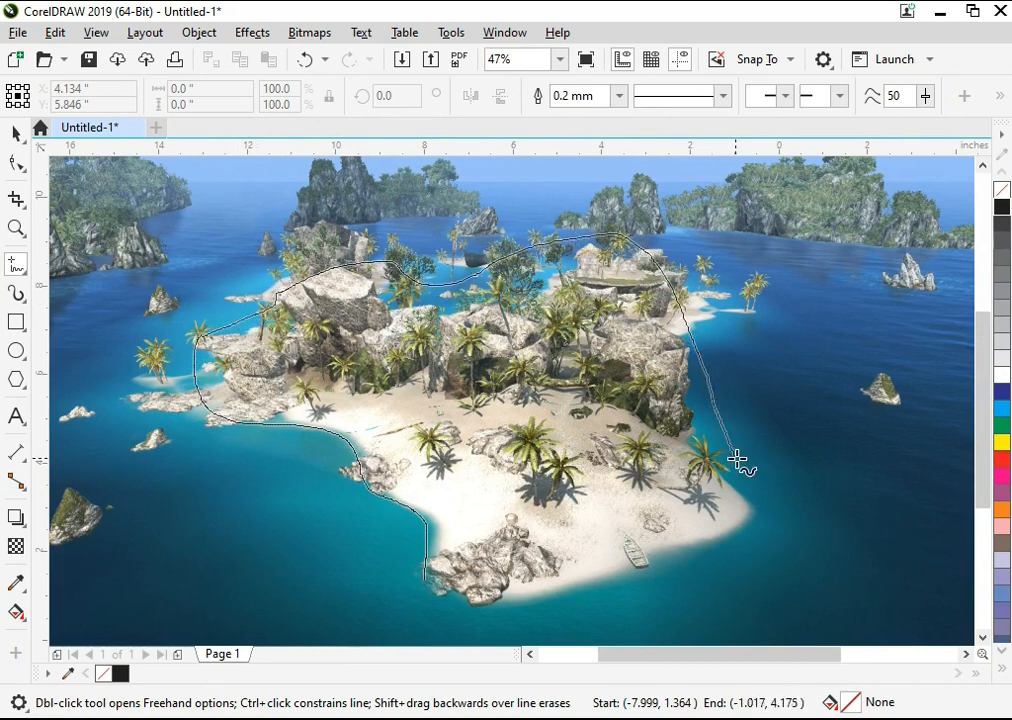
mouse_move(724, 581)
left_mouse_down()
mouse_move(680, 596)
mouse_move(545, 603)
left_mouse_up()
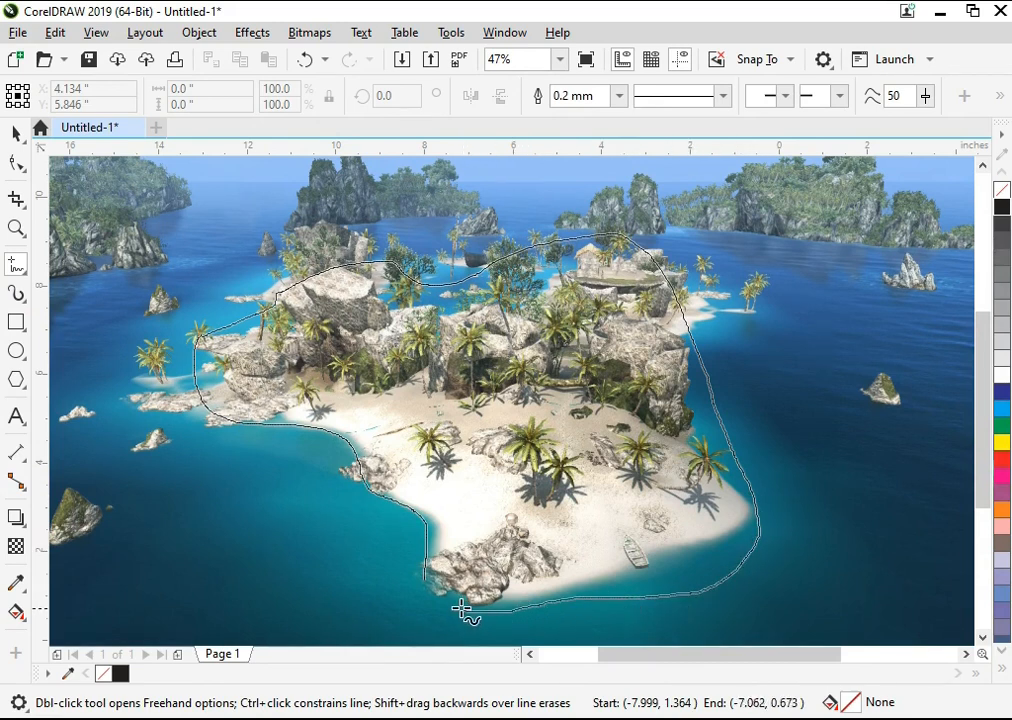
left_click_drag(428, 588, 429, 582)
key("space")
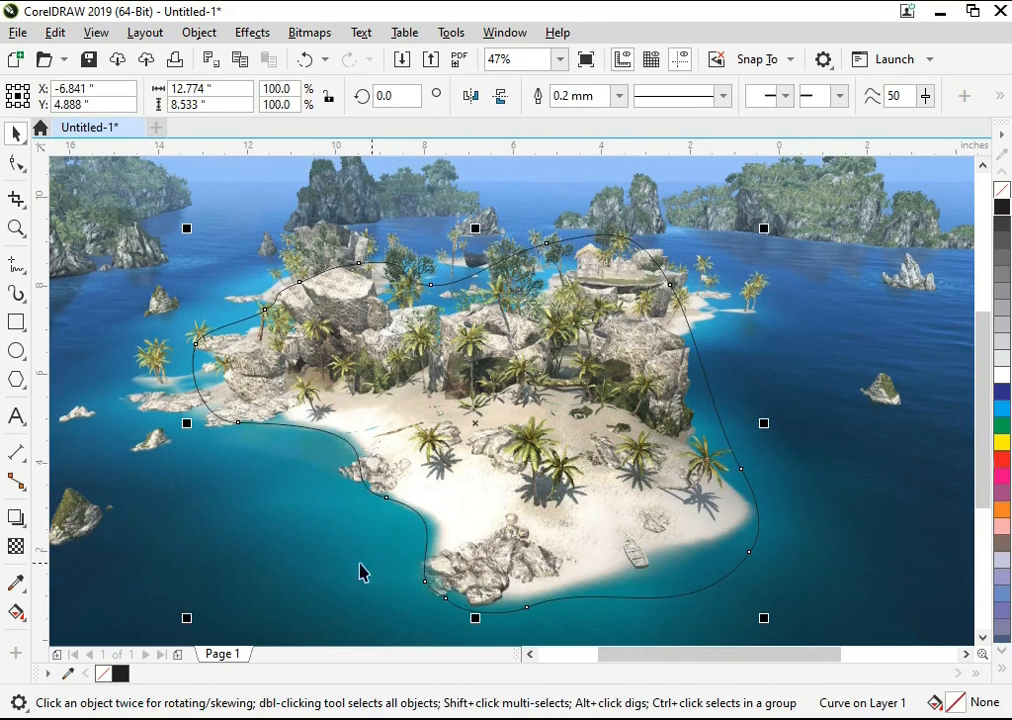
right_click(318, 565)
left_click(419, 429)
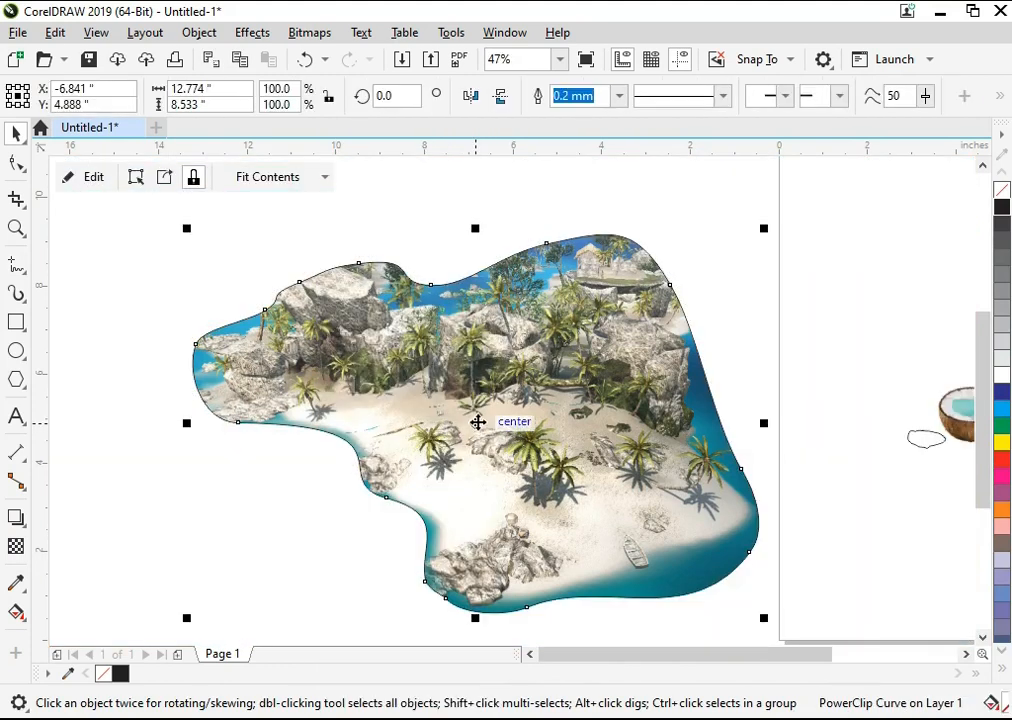
Step: Scale the clipped island to 20% and position it to the left of the coconut
scroll(478, 422, "up", 1)
left_click_drag(691, 194, 600, 364)
scroll(945, 386, "up", 1)
left_click_drag(172, 416, 731, 388)
scroll(735, 402, "up", 3)
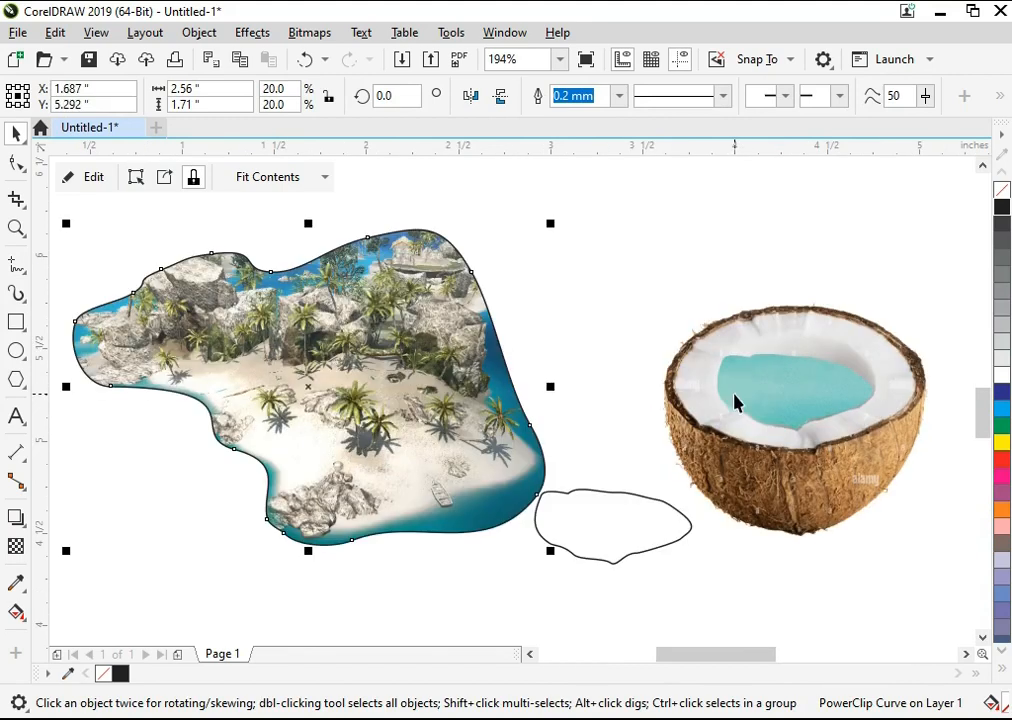
Step: Scale the clipped island to 4.6%, place it on the turquoise water in the coconut, and remove its outline
left_click_drag(550, 223, 549, 350)
left_click_drag(308, 387, 784, 386)
scroll(839, 313, "up", 2)
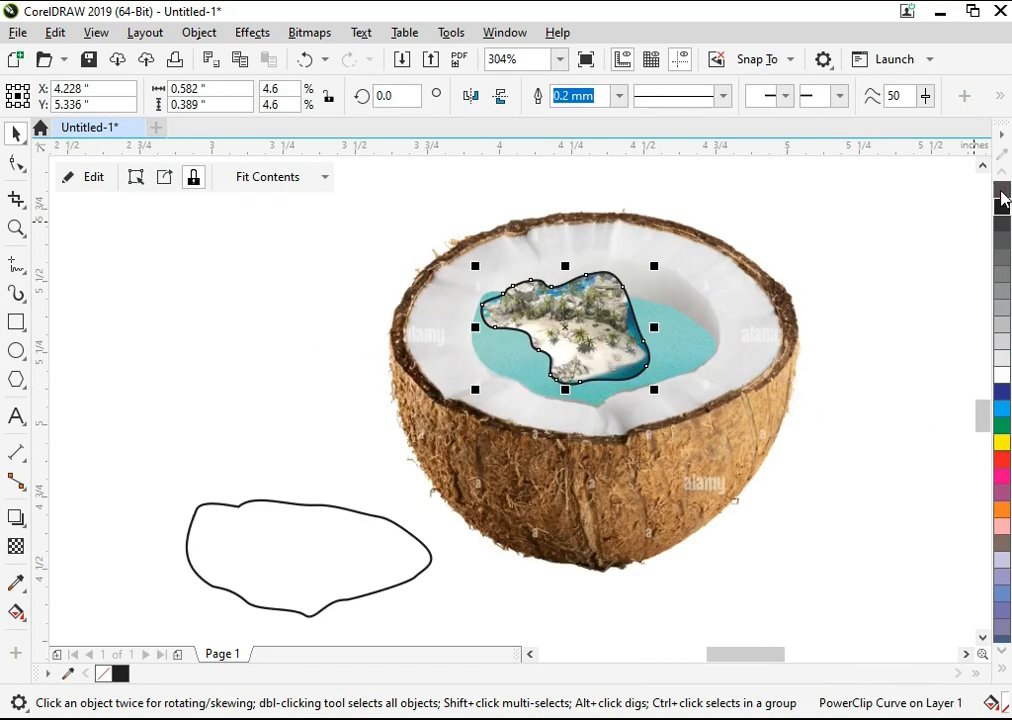
right_click(1001, 196)
key("F2")
left_click(570, 333)
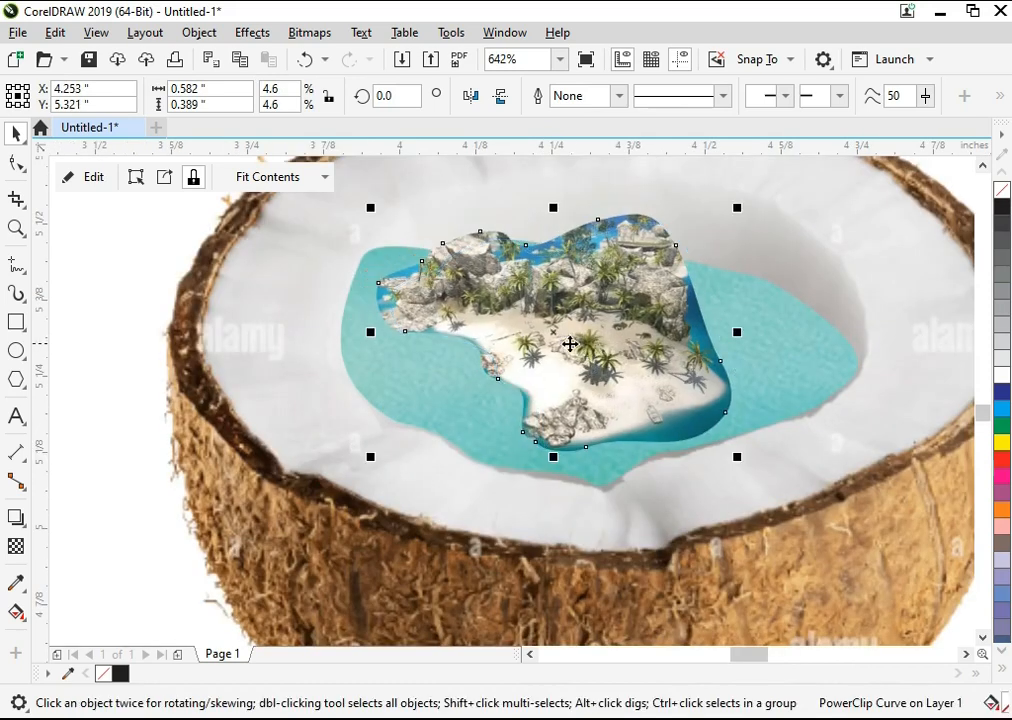
Step: Resize the island to 4% and shift it slightly right and down on the water
left_click_drag(741, 461, 709, 462)
left_click_drag(616, 357, 630, 360)
scroll(630, 360, "down", 3)
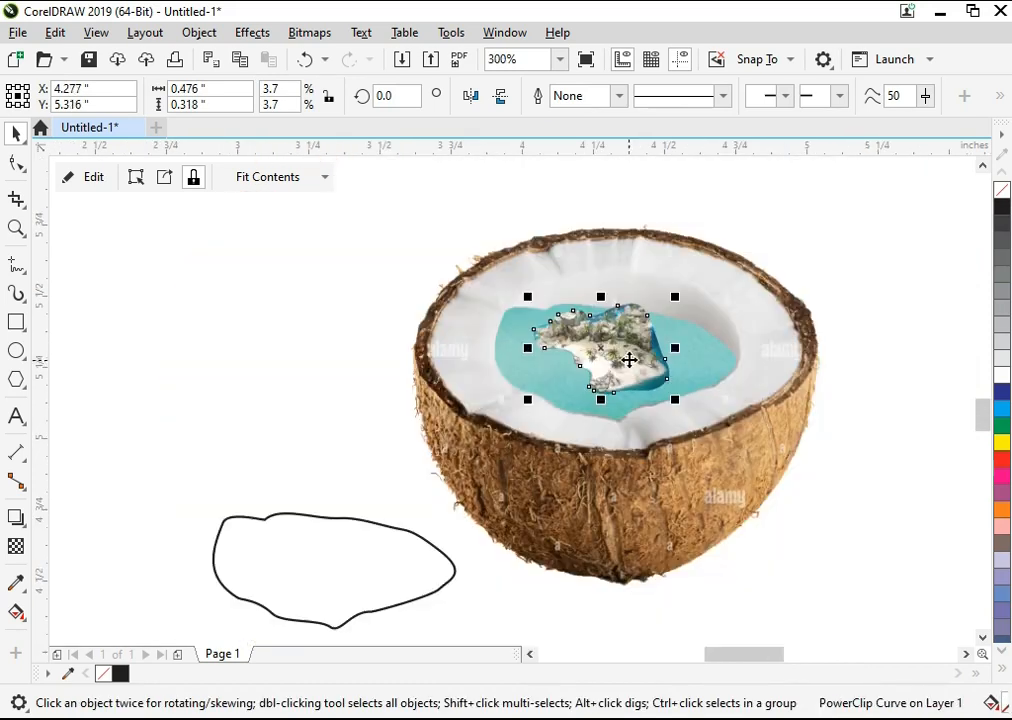
key("F2")
left_click_drag(430, 212, 824, 487)
left_click_drag(461, 383, 470, 388)
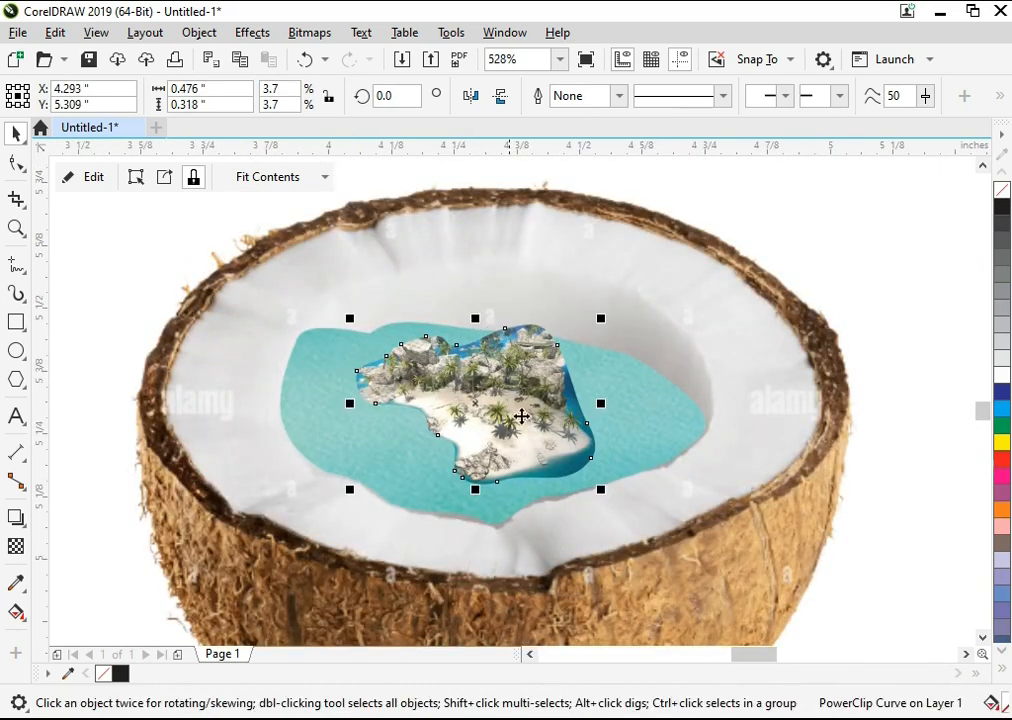
left_click_drag(601, 493, 611, 498)
Step: Convert the clipped island to a 600 dpi CMYK bitmap with anti-aliasing and a transparent background
key("F2")
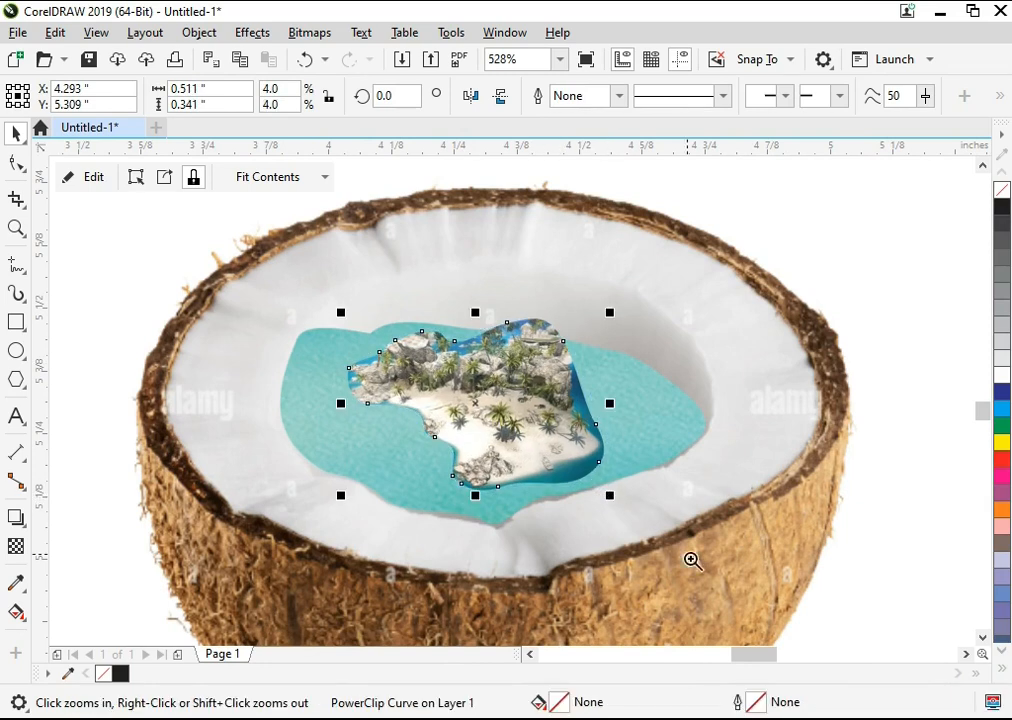
scroll(167, 281, "up", 1)
left_click(310, 32)
left_click(320, 56)
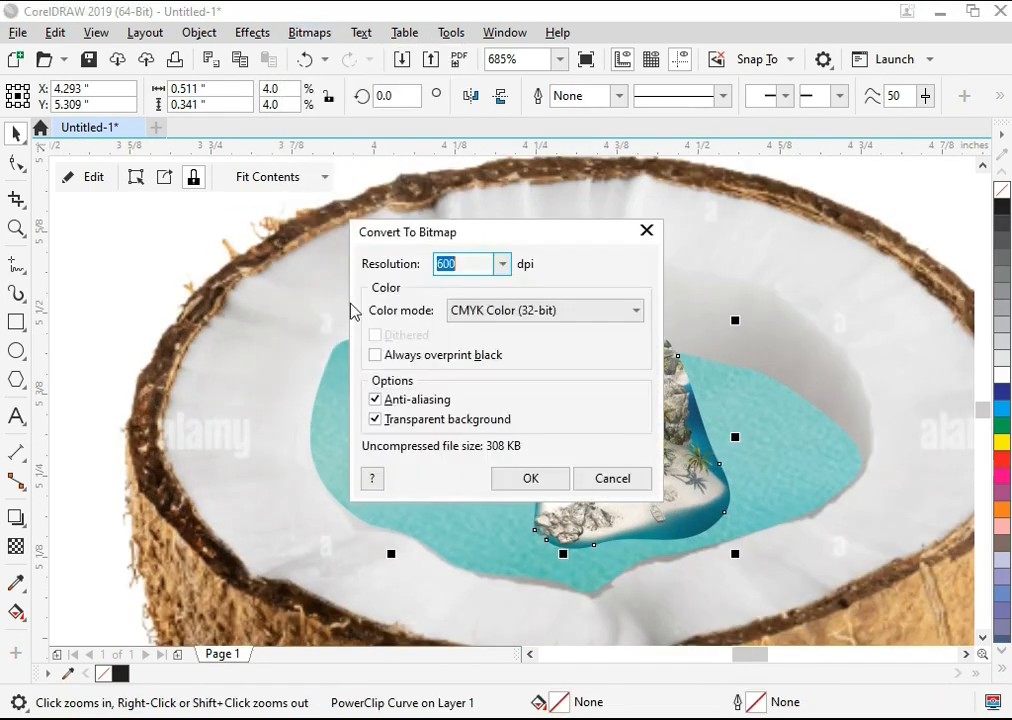
key("Return")
left_click(595, 440)
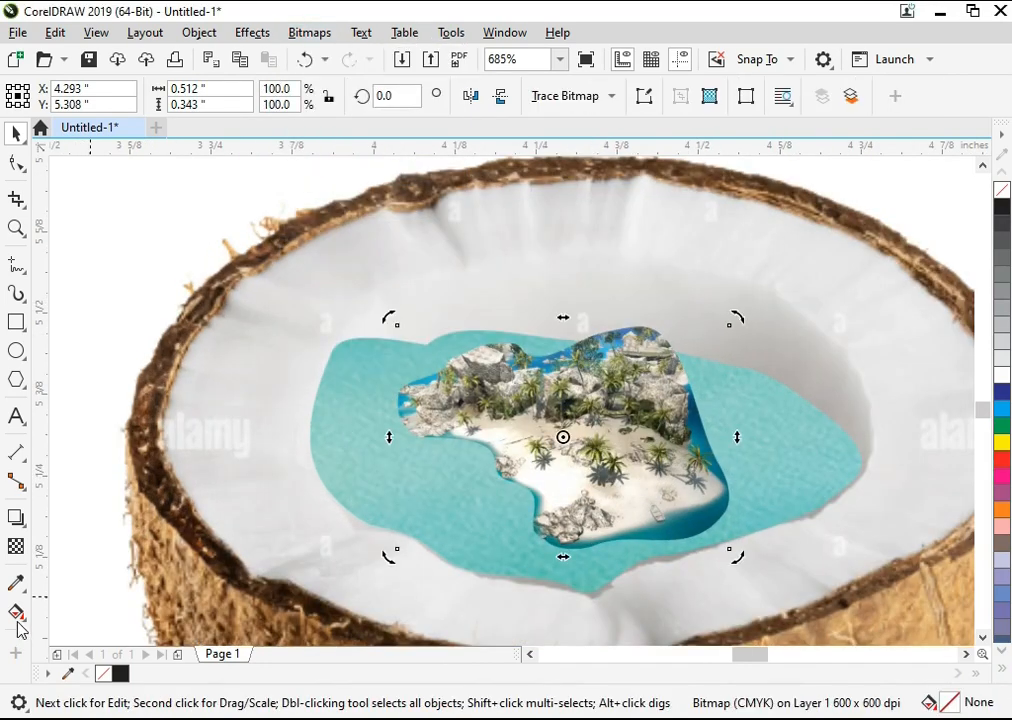
Step: Fade the island's top edge with a short fountain transparency and convert the result to a bitmap
left_click(18, 549)
mouse_move(632, 373)
left_mouse_down()
mouse_move(634, 335)
mouse_move(627, 381)
left_mouse_up()
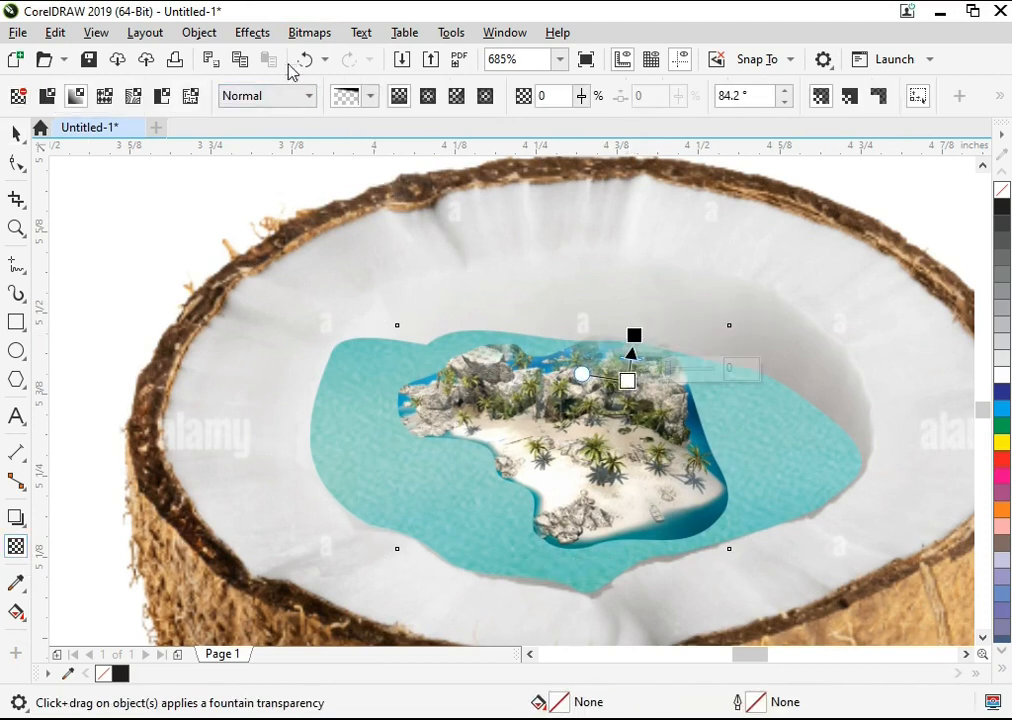
left_click(308, 32)
left_click(300, 57)
key("Return")
Step: Fade the island's upper-right and right edges with fountain transparencies, converting to a bitmap after each one
left_click_drag(666, 428, 706, 416)
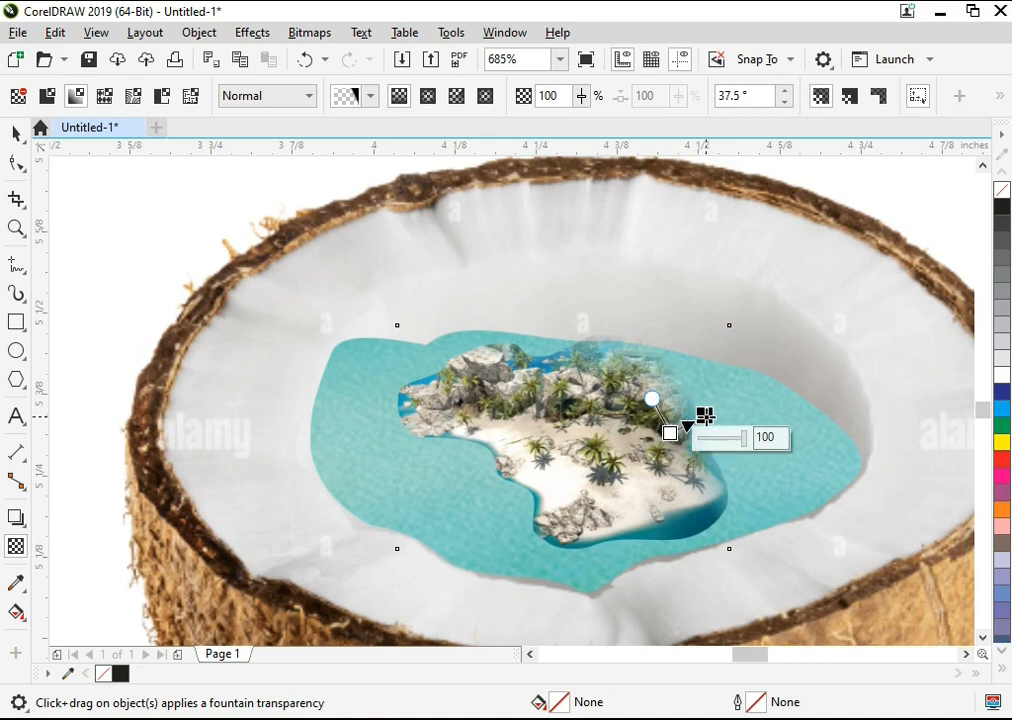
left_click(309, 32)
left_click(334, 54)
key("Return")
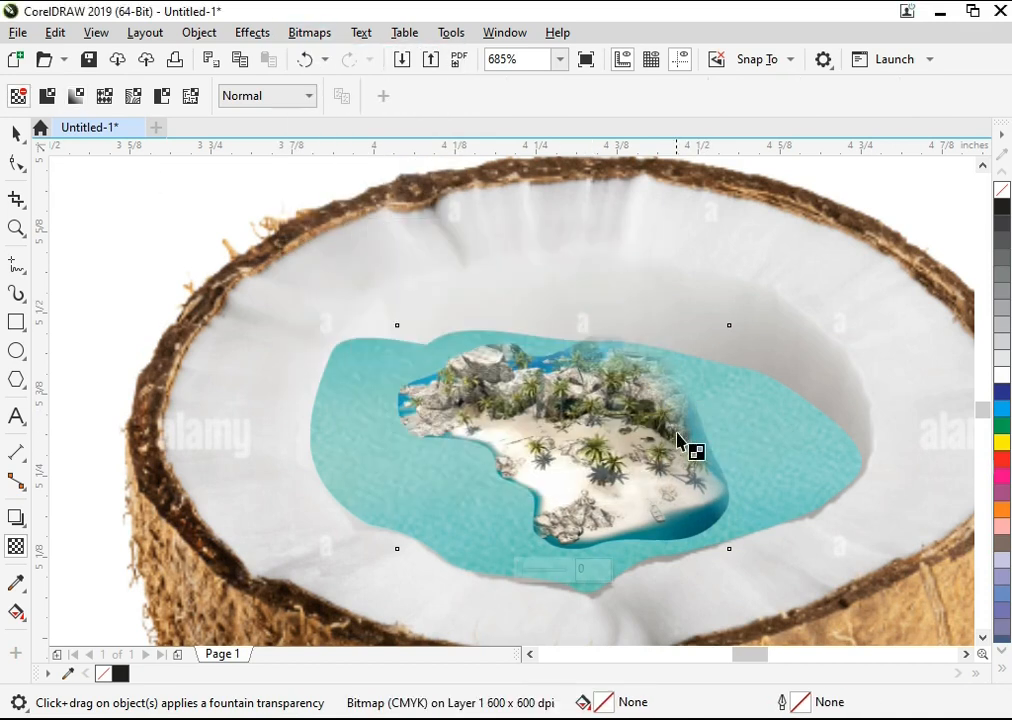
mouse_move(704, 494)
left_mouse_down()
mouse_move(722, 504)
mouse_move(689, 492)
mouse_move(719, 492)
left_mouse_up()
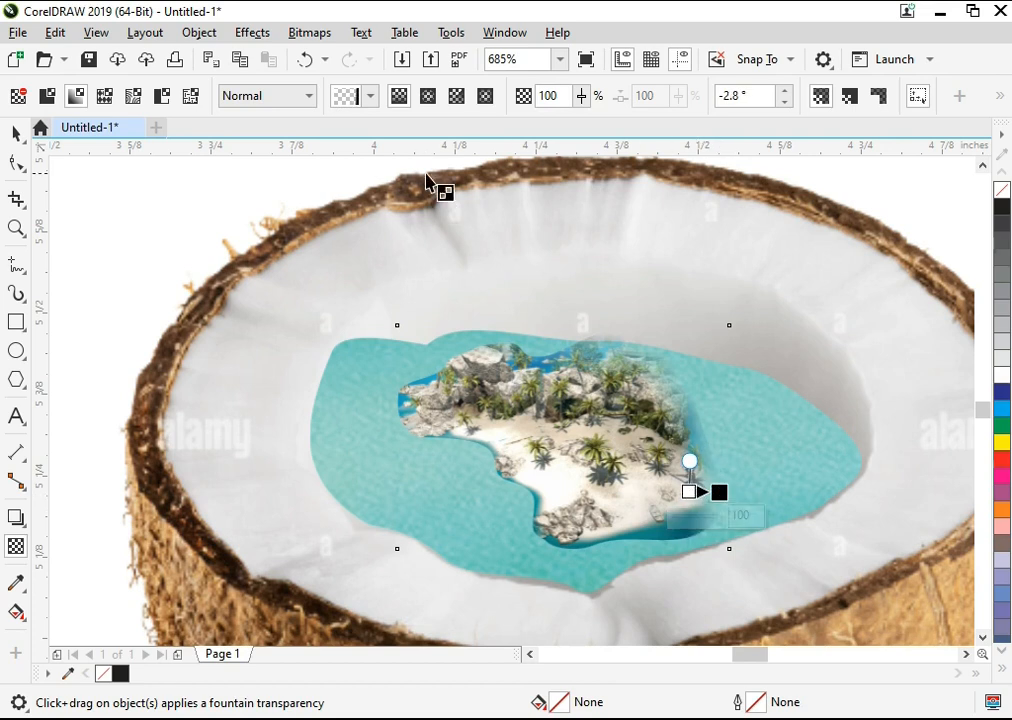
left_click(304, 34)
left_click(334, 58)
key("Return")
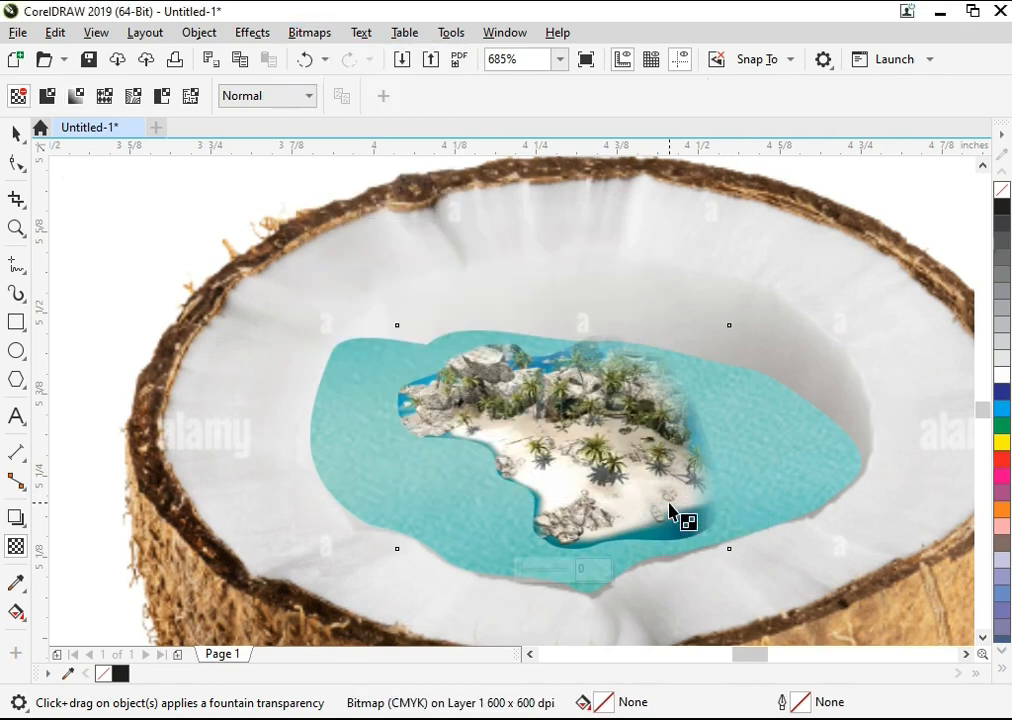
Step: Fade the island's lower-right and bottom edges with fountain transparencies, converting to a 600 dpi bitmap after each one
left_click_drag(668, 503, 683, 521)
left_click(309, 32)
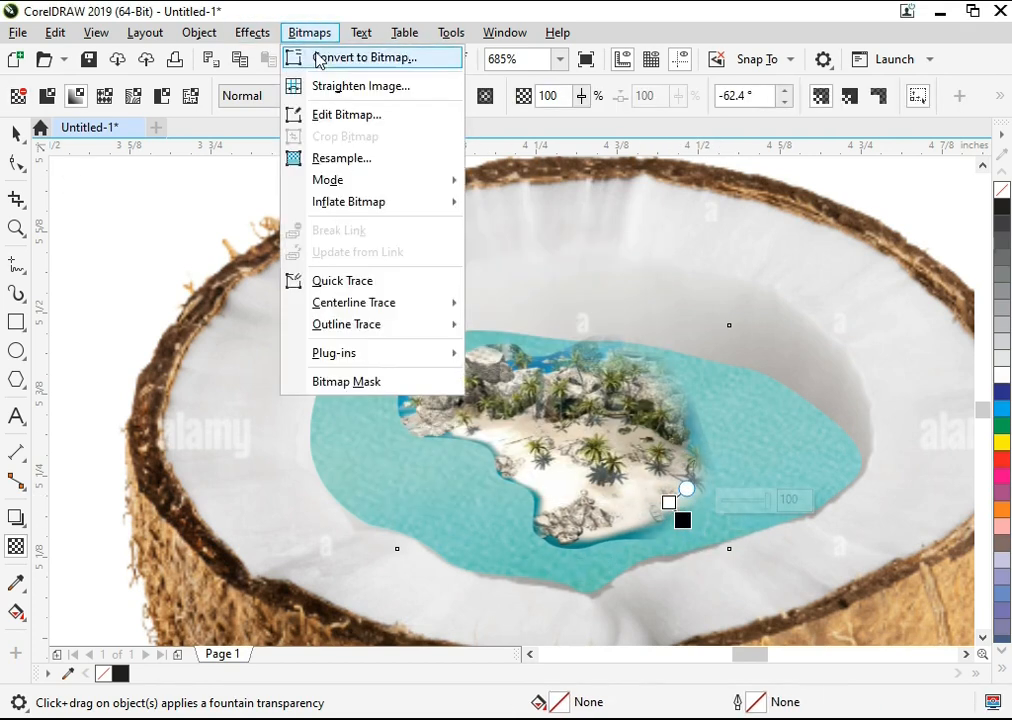
left_click(334, 57)
mouse_move(613, 510)
left_mouse_down()
mouse_move(624, 533)
mouse_move(612, 528)
left_mouse_up()
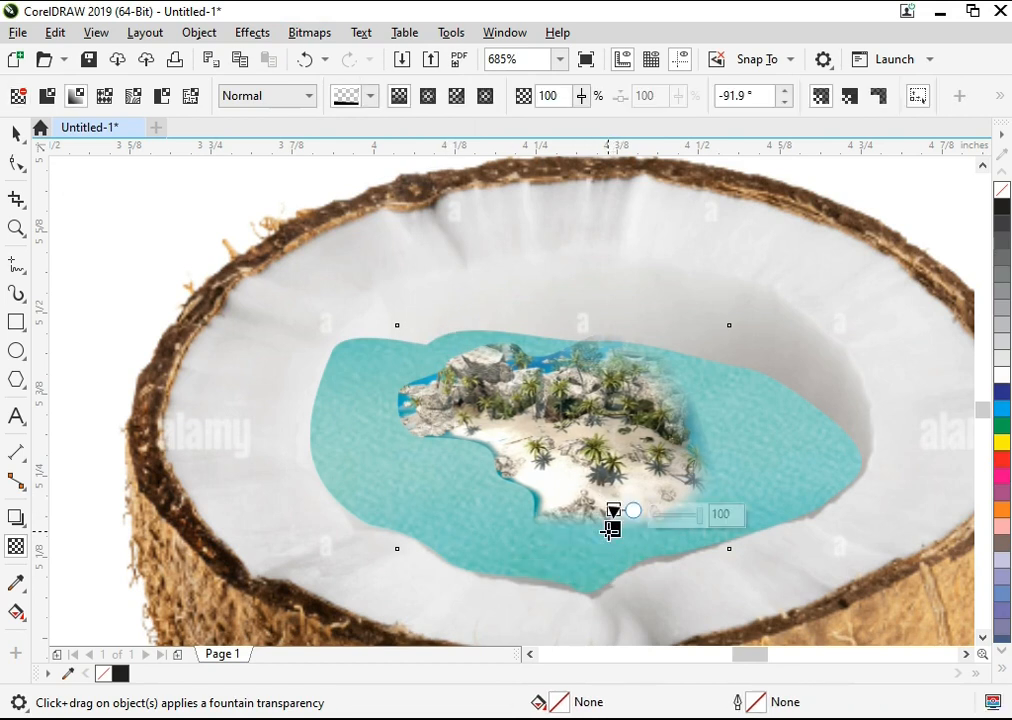
left_click(309, 32)
left_click(334, 55)
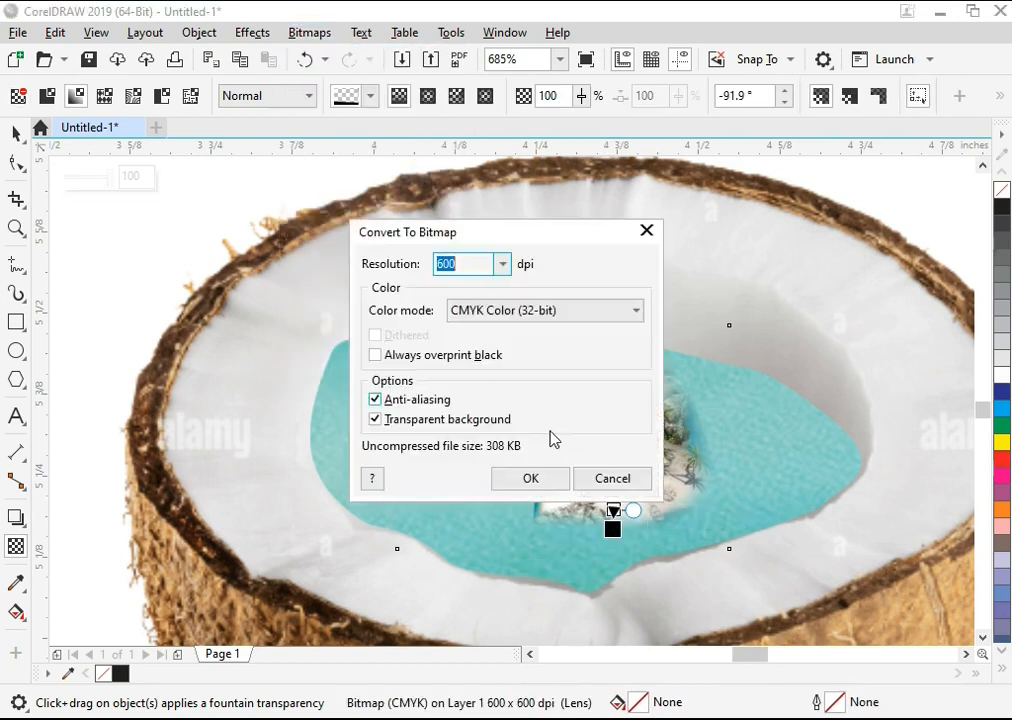
key("Return")
left_click_drag(511, 470, 537, 486)
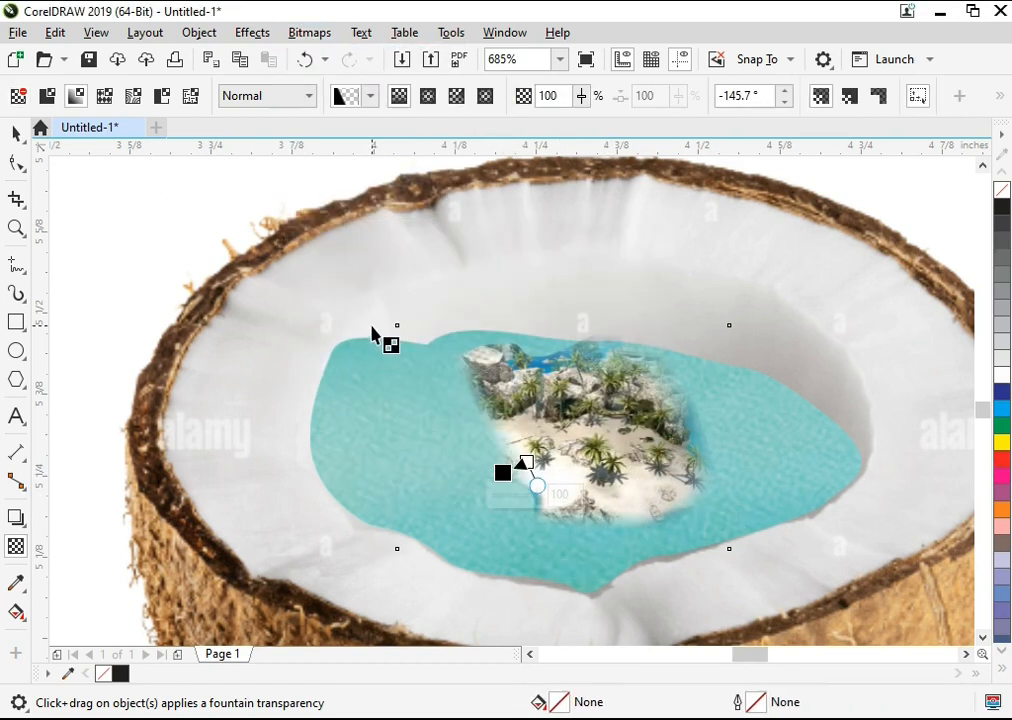
key("ctrl+z")
left_click_drag(561, 374, 533, 361)
key("ctrl+z")
Step: Fade the island's left tip and upper-left edge with fountain transparencies, converting to a bitmap after each one
mouse_move(417, 393)
left_mouse_down()
mouse_move(397, 393)
mouse_move(432, 396)
left_mouse_up()
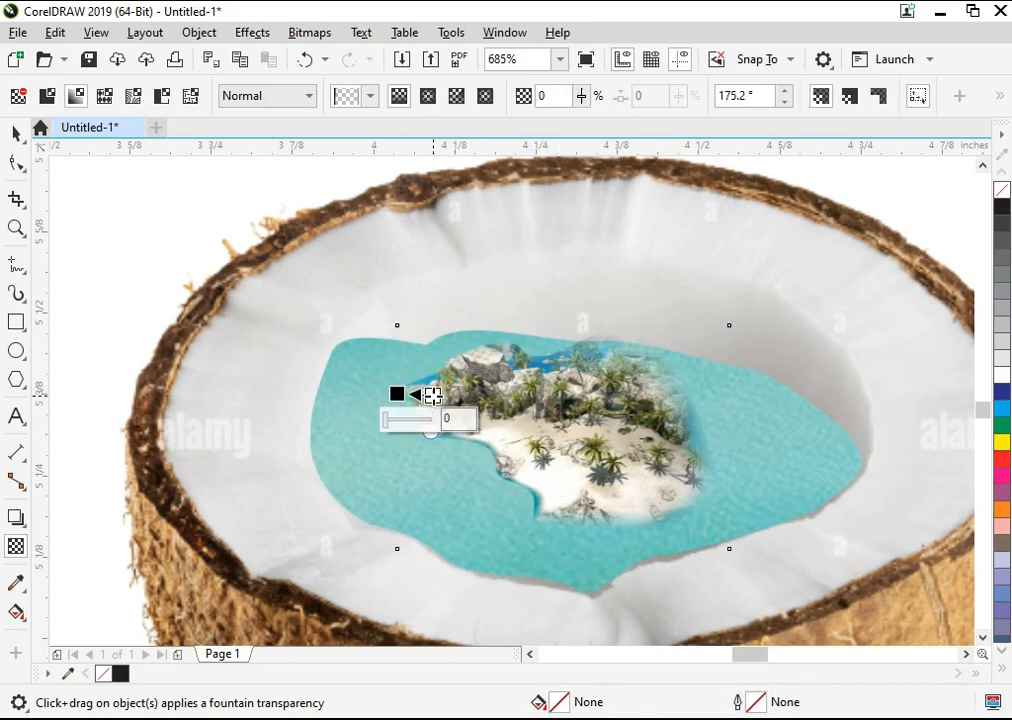
left_click(315, 33)
left_click(331, 52)
left_click(306, 59)
mouse_move(515, 372)
left_mouse_down()
mouse_move(497, 352)
mouse_move(514, 387)
left_mouse_up()
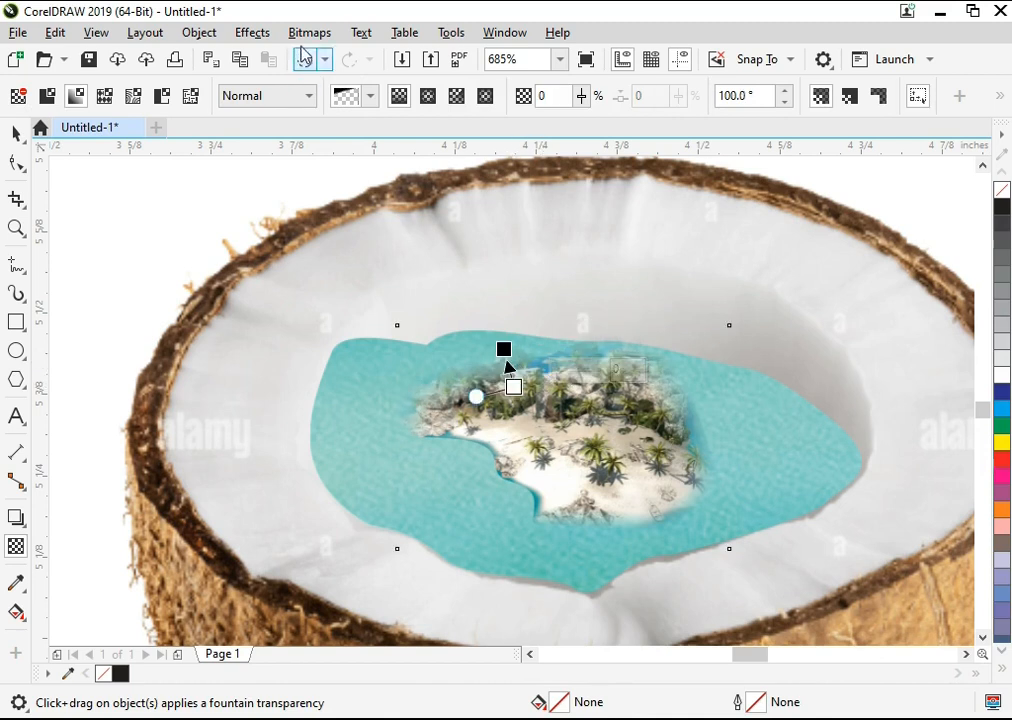
left_click(309, 32)
left_click(328, 60)
left_click(530, 477)
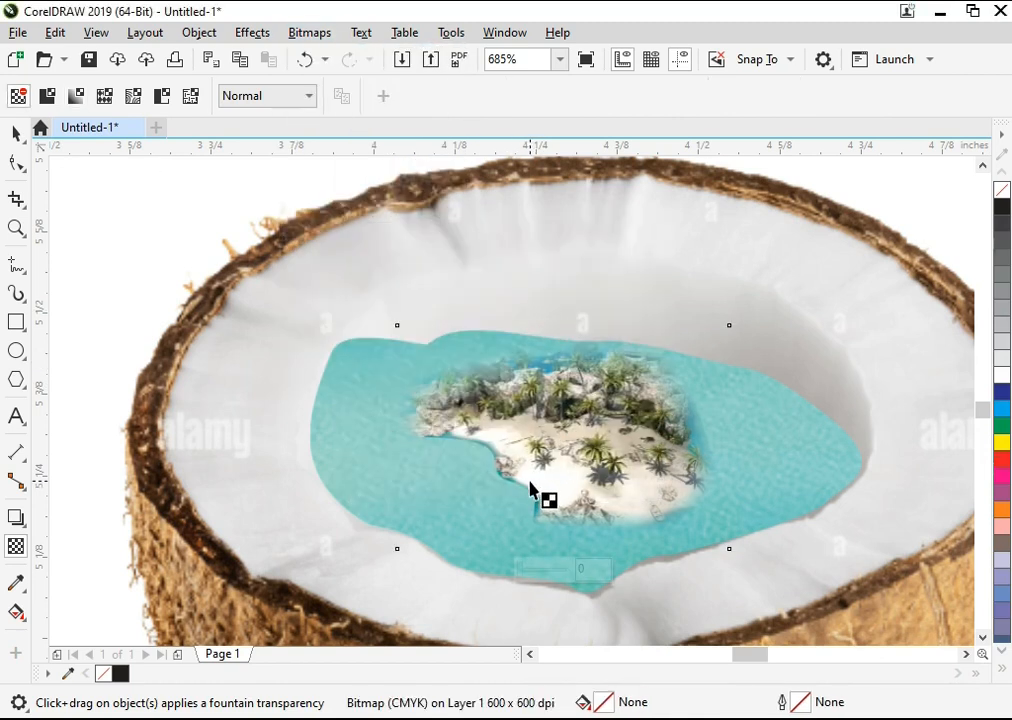
Step: Fade the island's lower-left shoreline with a fountain transparency and convert the result to a bitmap
left_click_drag(522, 468, 514, 484)
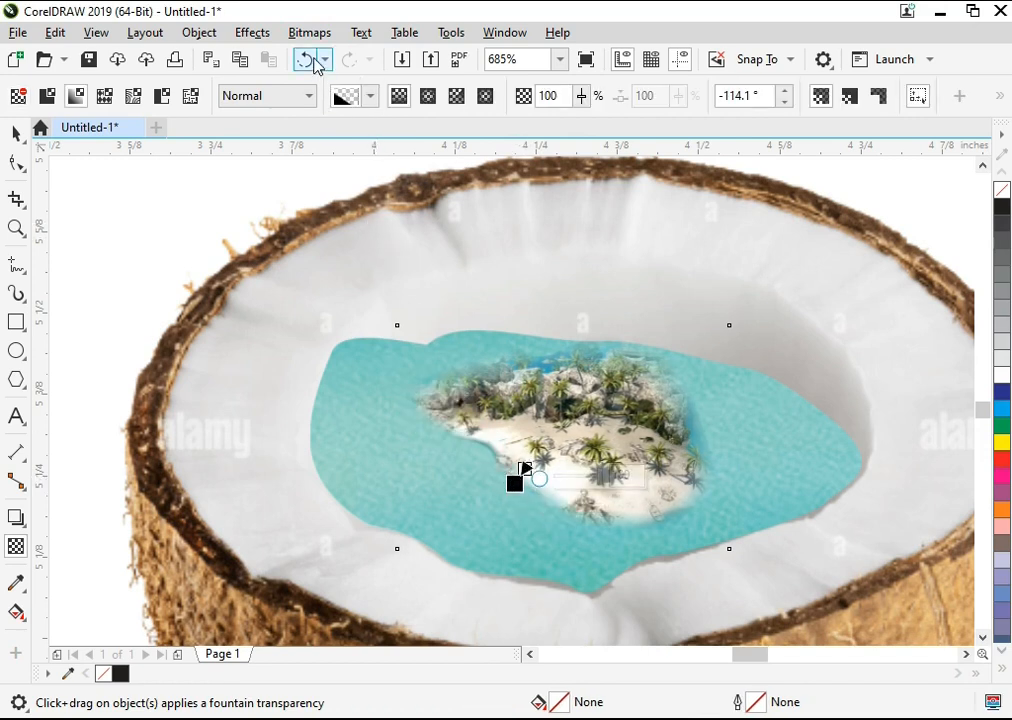
left_click(309, 32)
left_click(328, 60)
key("Return")
Step: Convert the island with all its faded edges to a bitmap once more
key("F3")
key("F2")
left_click_drag(361, 287, 852, 557)
key("F2")
left_click_drag(177, 261, 877, 600)
key("space")
left_click_drag(466, 366, 405, 306)
left_click(309, 32)
left_click(320, 58)
key("Return")
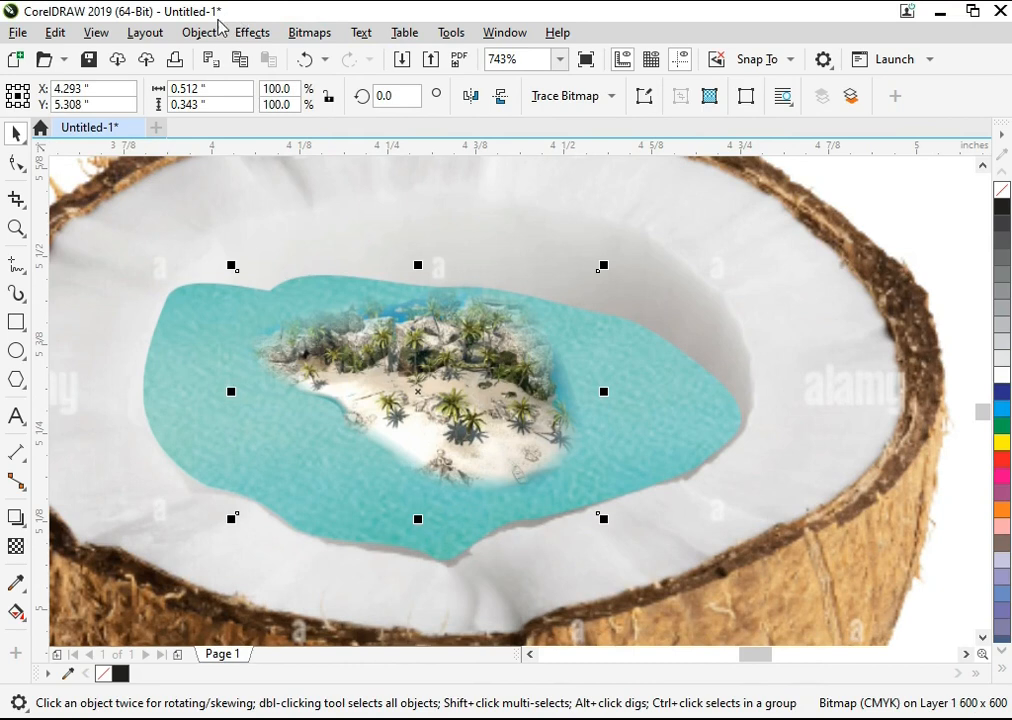
Step: Add perspective to the island, pulling its upper-right corner up and inward and its lower-right corner outward
left_click(252, 33)
mouse_move(206, 33)
left_click(328, 470)
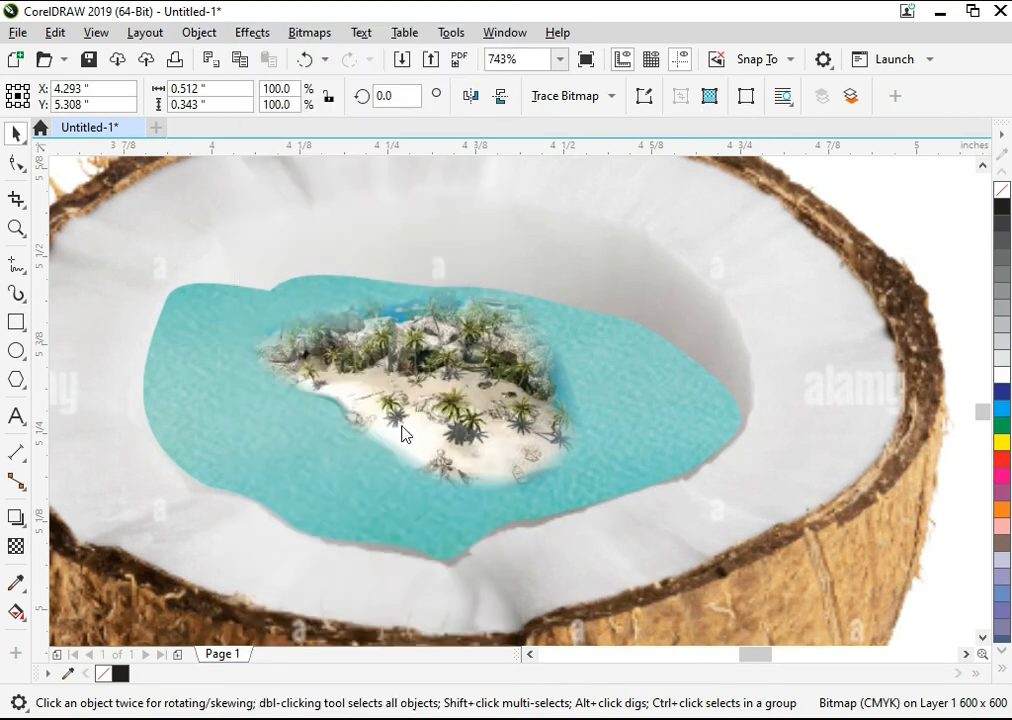
left_click_drag(606, 523, 627, 514)
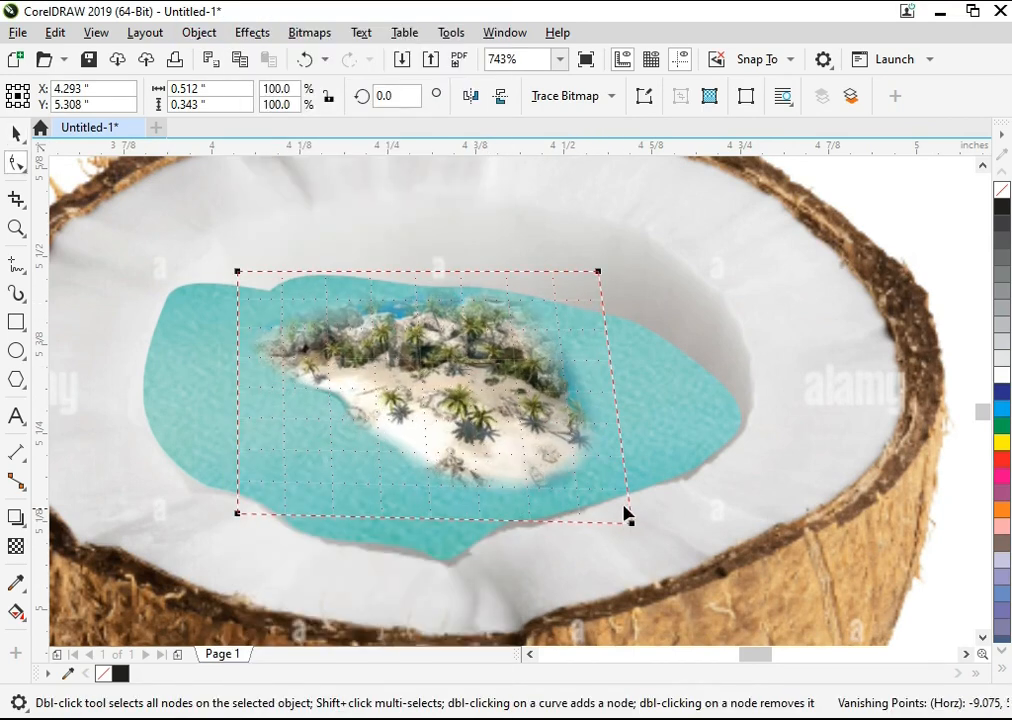
left_click_drag(600, 270, 571, 263)
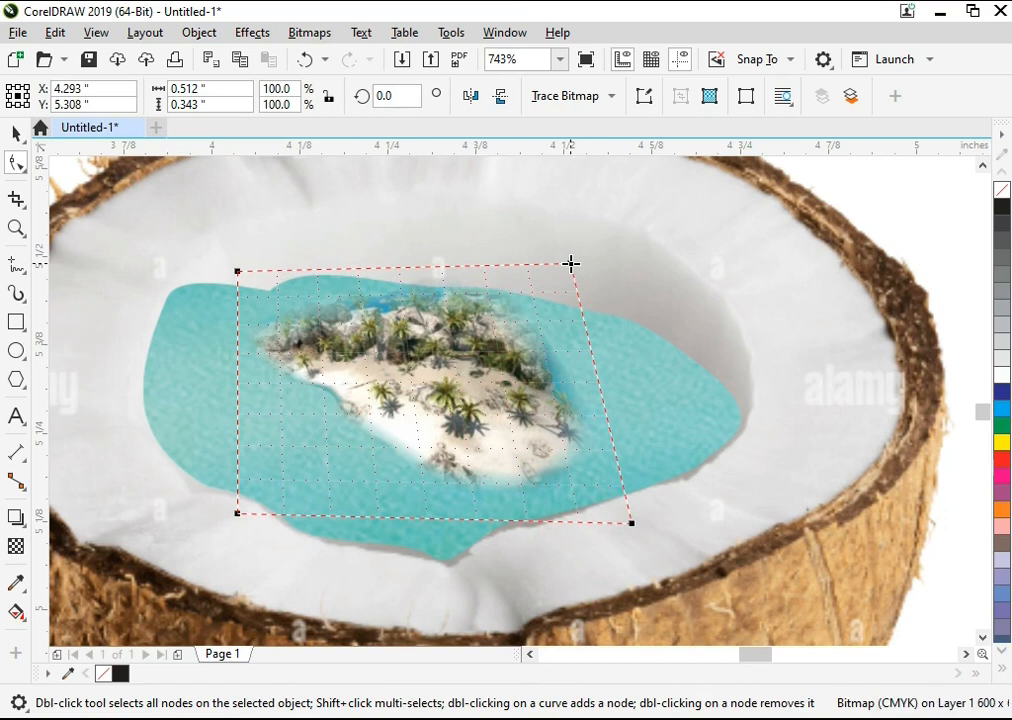
left_click_drag(632, 523, 662, 531)
key("space")
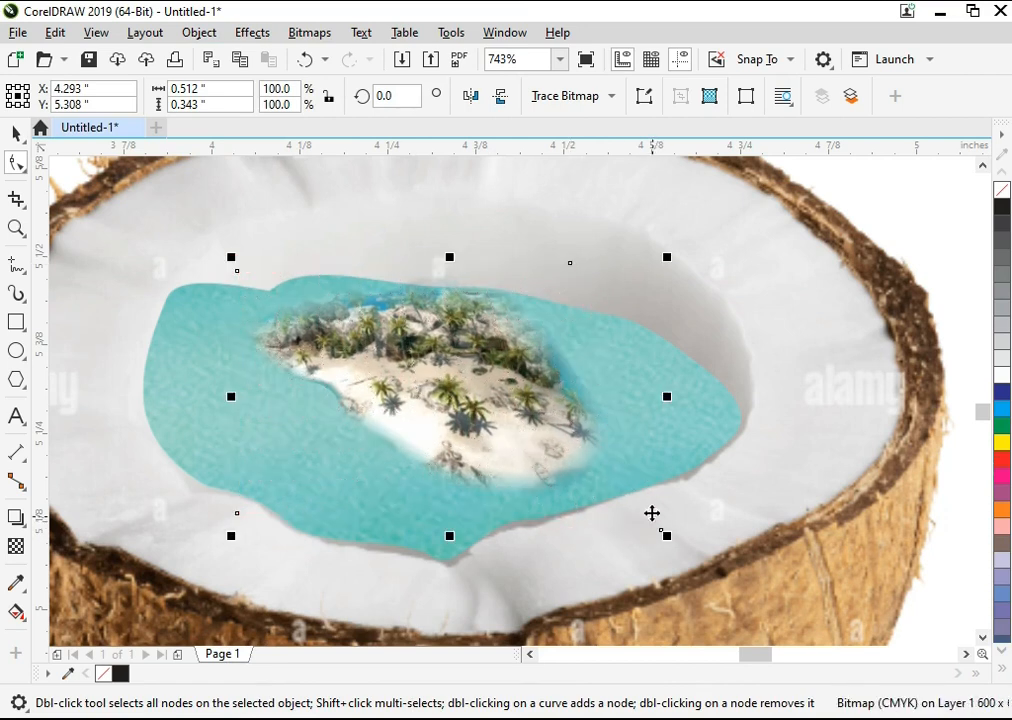
Step: Move the empty water outline so it overlaps the lower-left rim of the coconut
scroll(610, 459, "down", 1)
key("F2")
left_click_drag(804, 247, 344, 613)
left_click(401, 461)
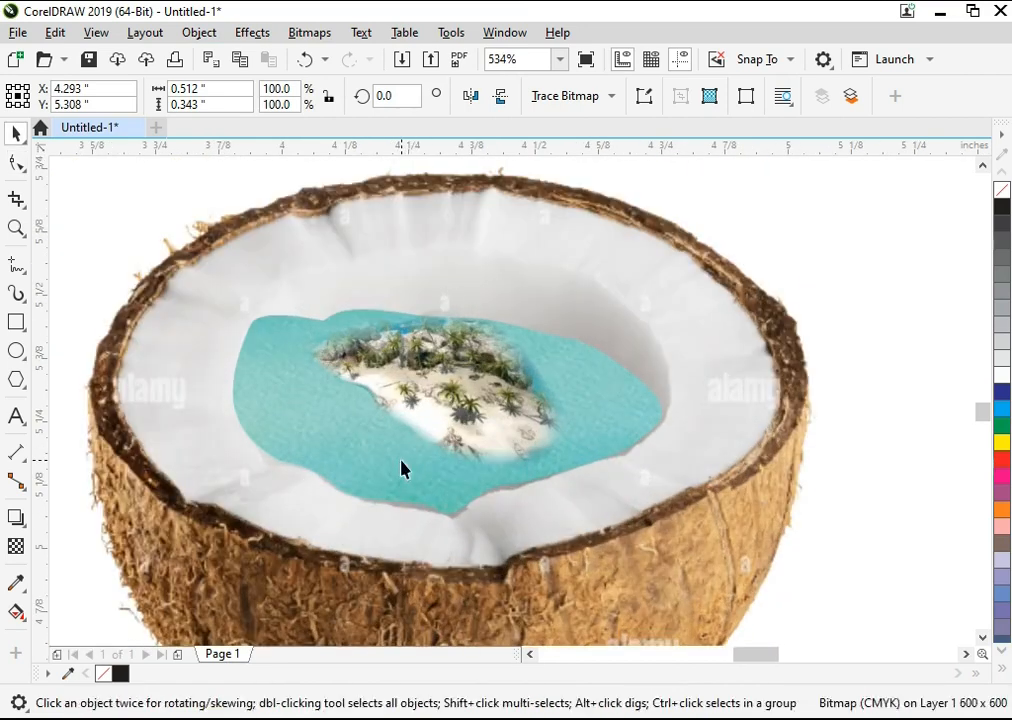
key("F3")
left_click(317, 527)
left_click_drag(317, 535, 542, 347)
key("F2")
left_click_drag(709, 252, 408, 467)
key("ctrl+z")
mouse_move(516, 461)
left_mouse_down()
mouse_move(354, 433)
mouse_move(343, 535)
left_mouse_up()
Step: Convert the turquoise water shape inside the coconut to a 600 dpi CMYK bitmap
left_click(366, 330)
left_click(310, 33)
left_click(345, 57)
key("Return")
left_click(414, 312)
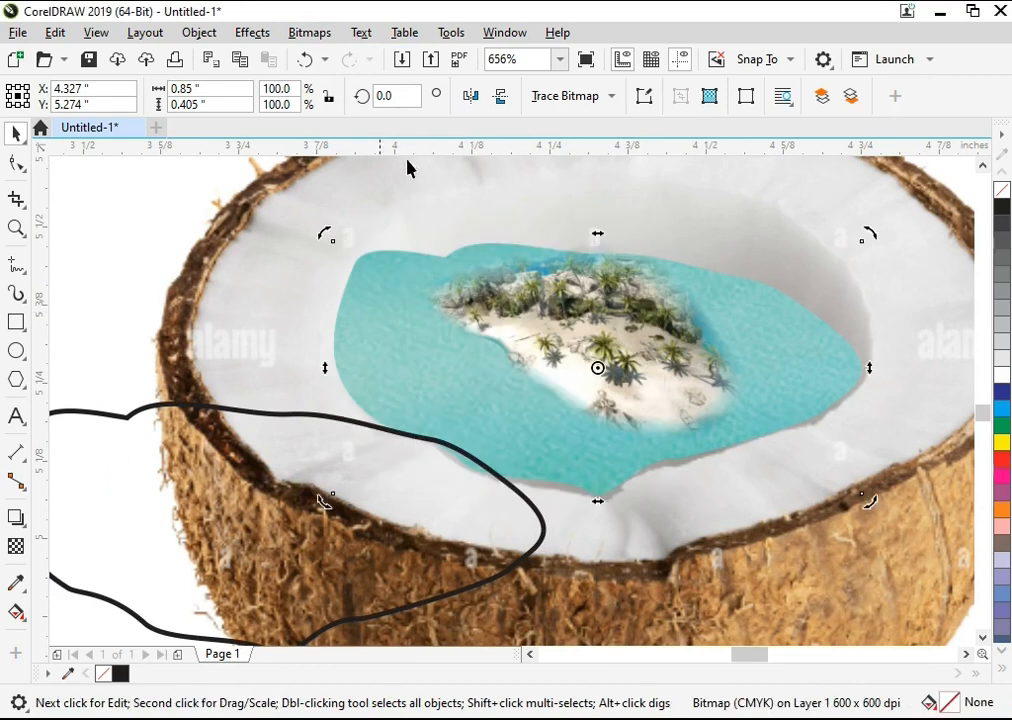
Step: Fade the water's upper-right edge into the coconut flesh with a fountain transparency and convert it to a bitmap
left_click(14, 546)
left_click_drag(674, 309, 719, 259)
left_click_drag(674, 307, 700, 317)
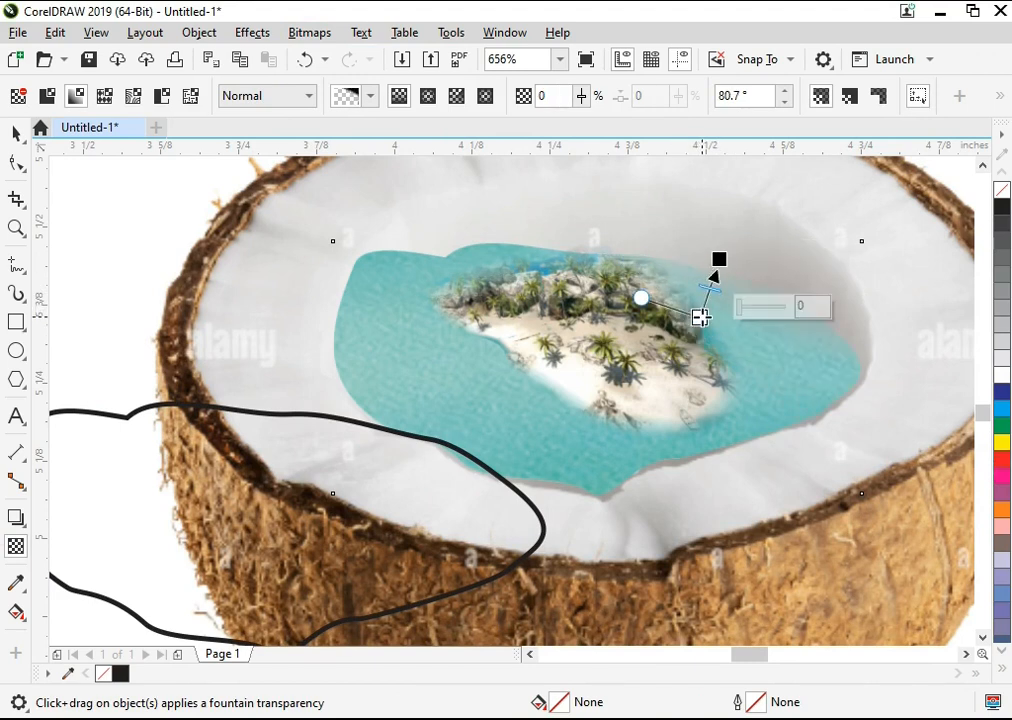
left_click_drag(719, 259, 726, 277)
left_click(210, 34)
mouse_move(309, 33)
left_click(362, 57)
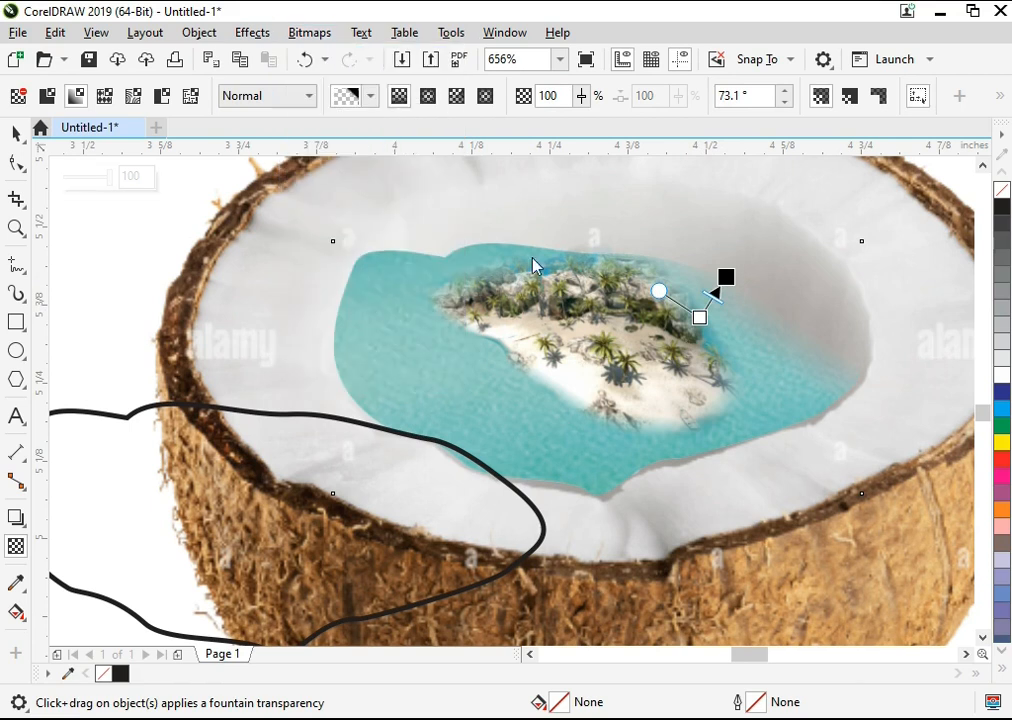
key("Return")
Step: Fade the water's top and upper-left edges with fountain transparencies, converting to a 600 dpi bitmap after each one
mouse_move(554, 266)
left_mouse_down()
mouse_move(554, 241)
mouse_move(547, 281)
left_mouse_up()
left_click(306, 33)
left_click(362, 57)
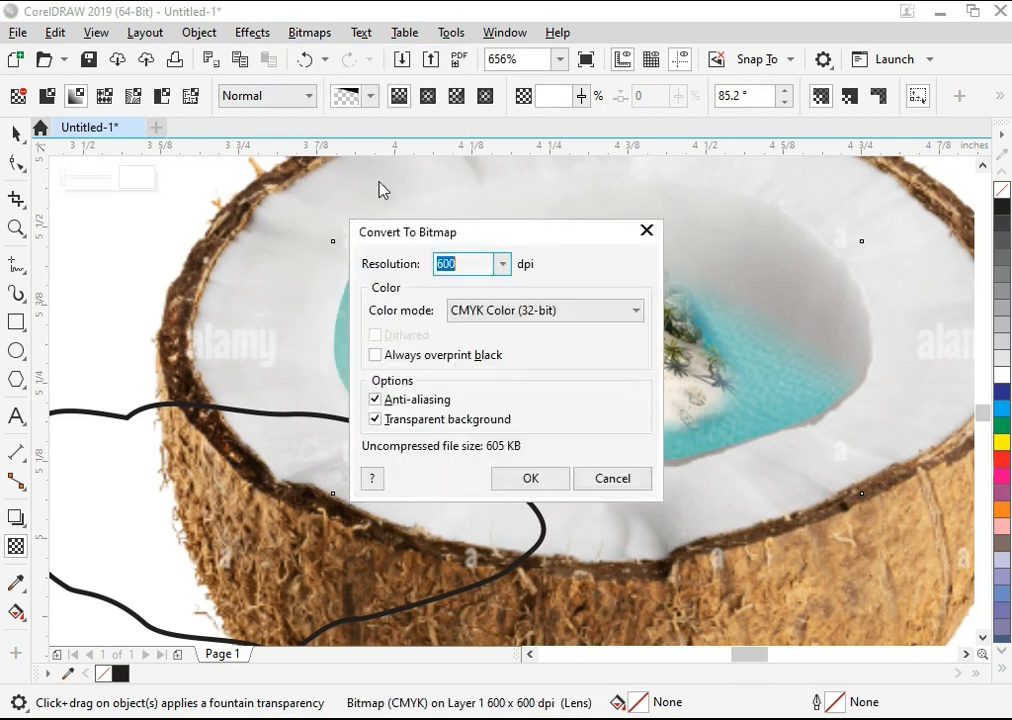
key("Return")
left_click_drag(424, 265, 424, 287)
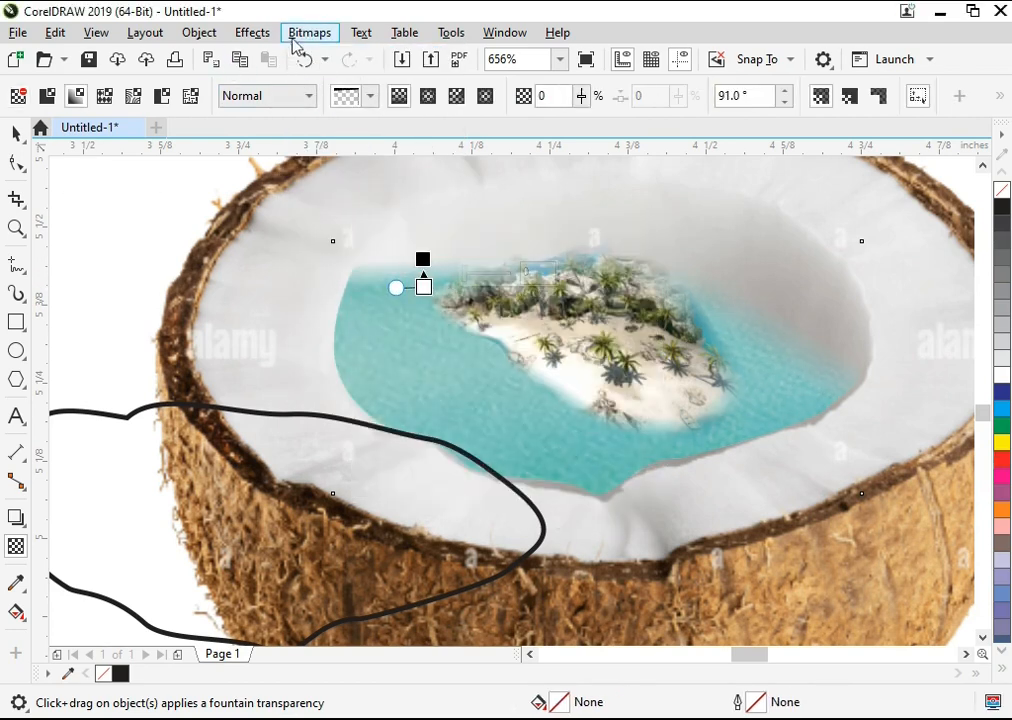
left_click(296, 33)
left_click(305, 56)
key("Return")
Step: Enlarge the island slightly and nudge it down and to the right on the water
left_click(369, 450)
key("F3")
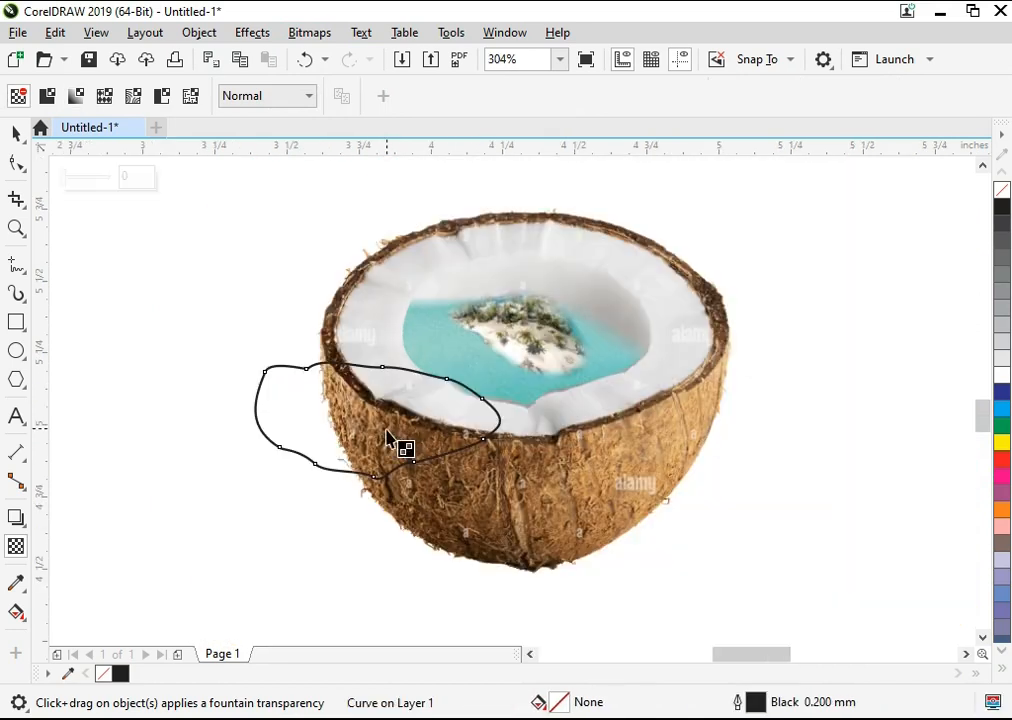
key("space")
key("F2")
left_click_drag(257, 250, 703, 503)
left_click(579, 330)
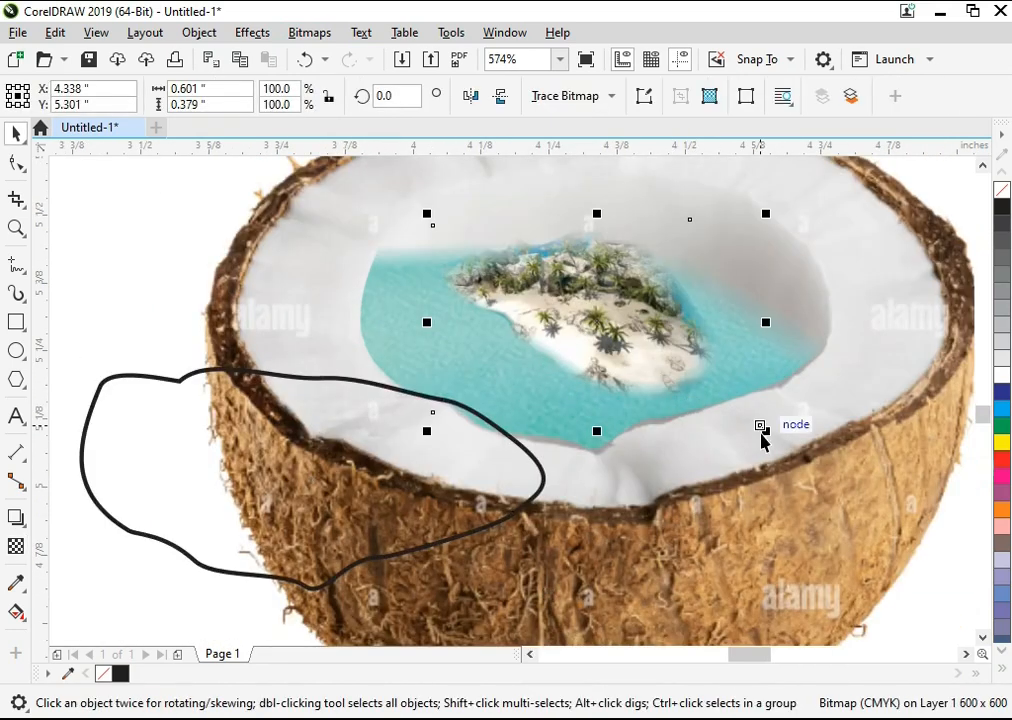
mouse_move(760, 427)
left_mouse_down()
mouse_move(779, 447)
mouse_move(777, 437)
left_mouse_up()
left_click_drag(682, 344, 684, 348)
Step: Shift the empty water outline up and to the right and fill it with the blue sampled from the sea behind the island
left_click_drag(279, 448, 337, 423)
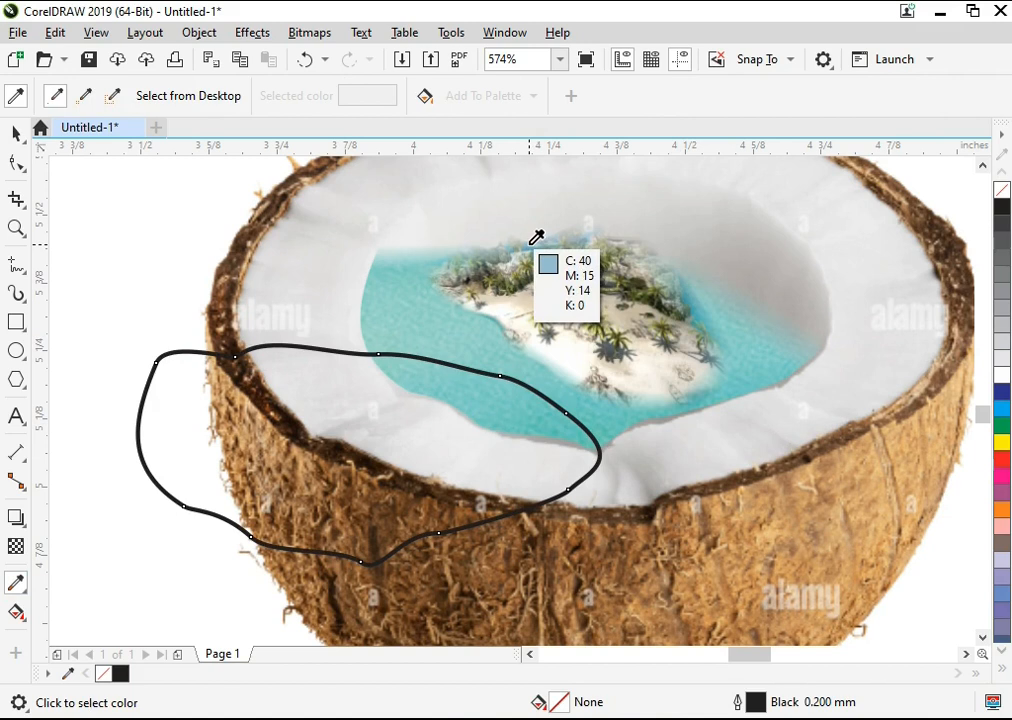
left_click(540, 238)
left_click(519, 418)
key("space")
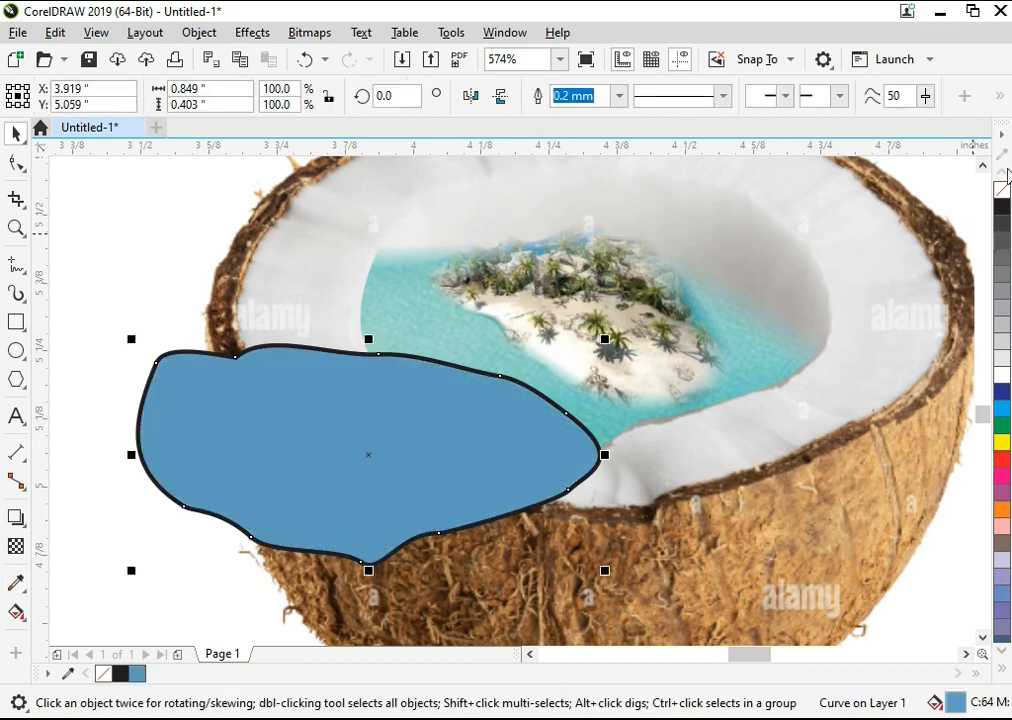
Step: Remove the blue shape's outline, bring the turquoise water in front of it and move the shape into the coconut's hollow
right_click(1000, 183)
left_click(418, 321)
left_click(368, 339)
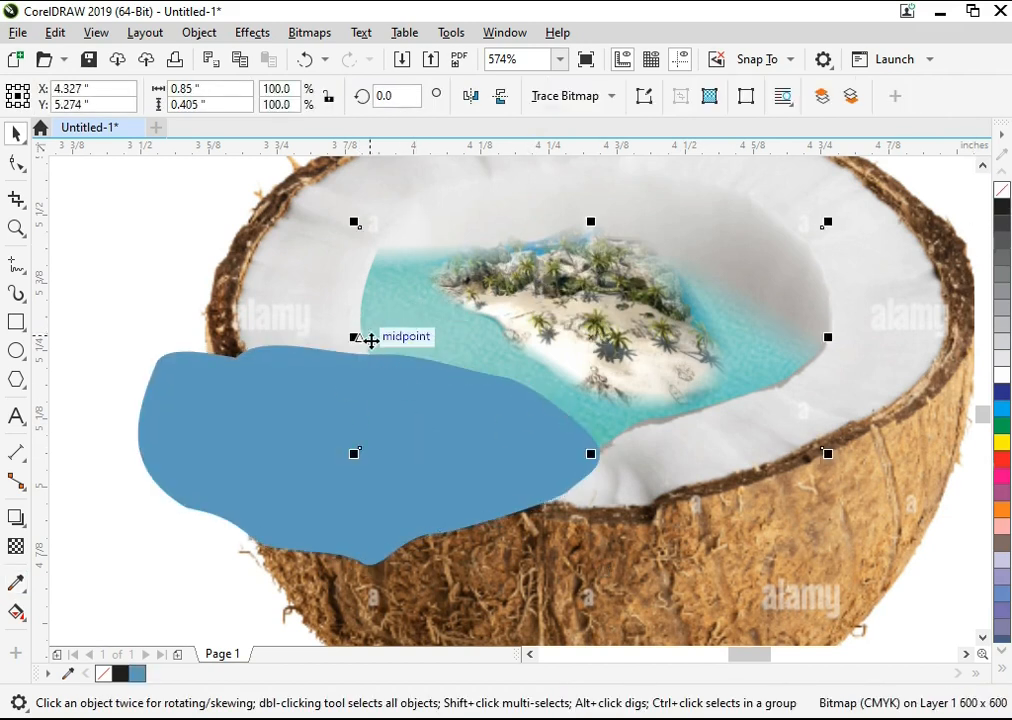
key("shift+Page_Up")
left_click_drag(318, 434, 395, 368)
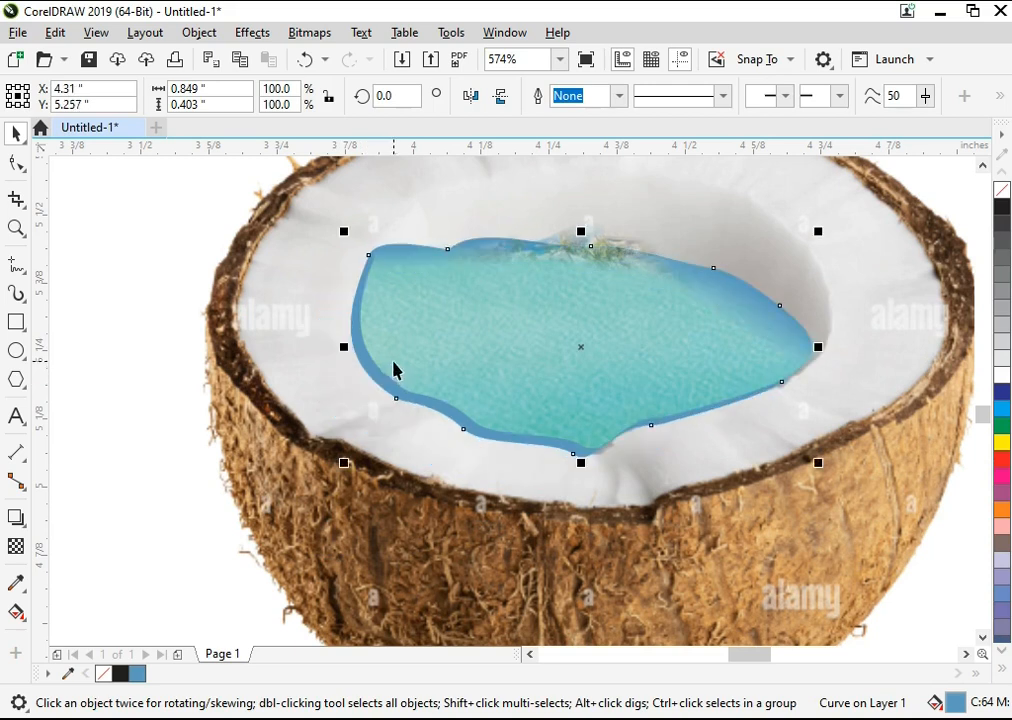
Step: Try shifting the turquoise water and the blue shape against each other to form an even blue rim
left_click(517, 372)
left_click_drag(517, 372, 520, 365)
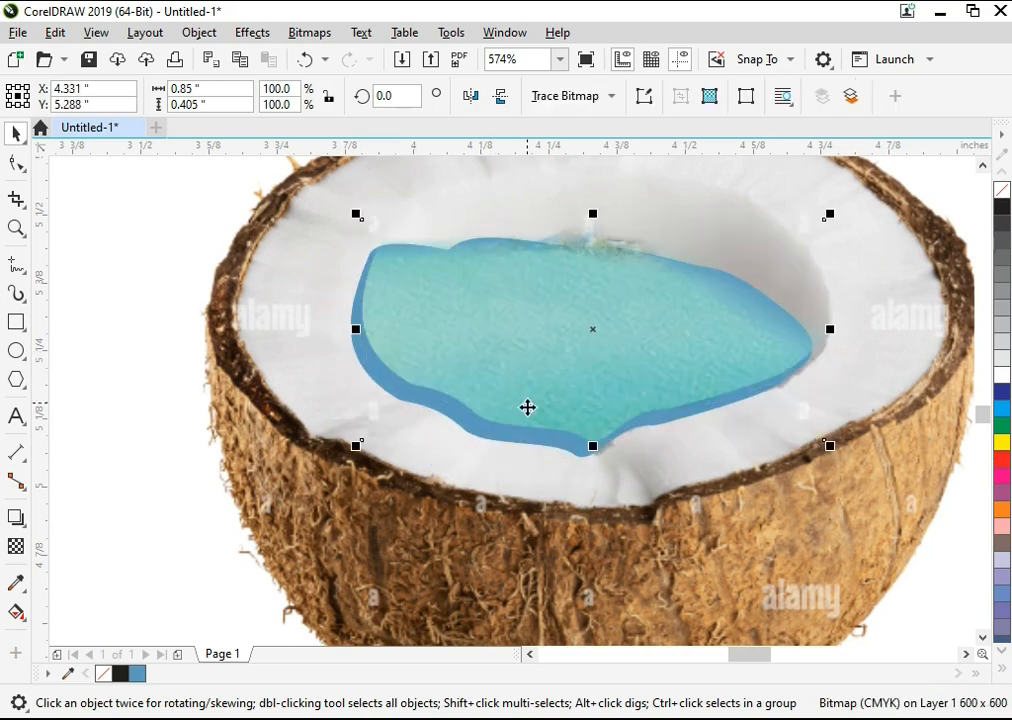
left_click(483, 441)
scroll(483, 441, "down", 2)
left_click(775, 378)
key("F2")
left_click_drag(840, 205, 188, 606)
left_click(847, 227)
left_click_drag(366, 394, 367, 394)
left_click(463, 402)
left_click(460, 396)
left_click_drag(460, 396, 444, 389)
key("ctrl+z")
left_click_drag(511, 390, 474, 418)
key("ctrl+z")
key("ctrl+z")
Step: Delete the blue shape's middle upper nodes and pull its remaining top nodes down and inward, well below the water's faded edge
key("F2")
left_click_drag(287, 217, 770, 512)
left_click(218, 391)
key("F10")
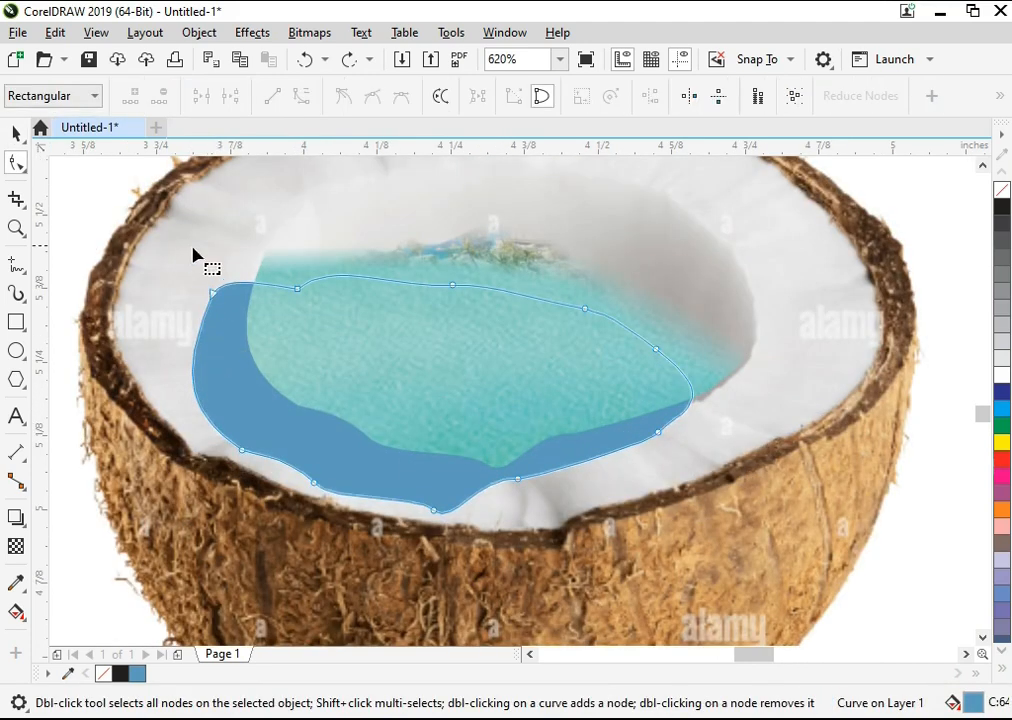
left_click_drag(690, 360, 645, 392)
key("ctrl+z")
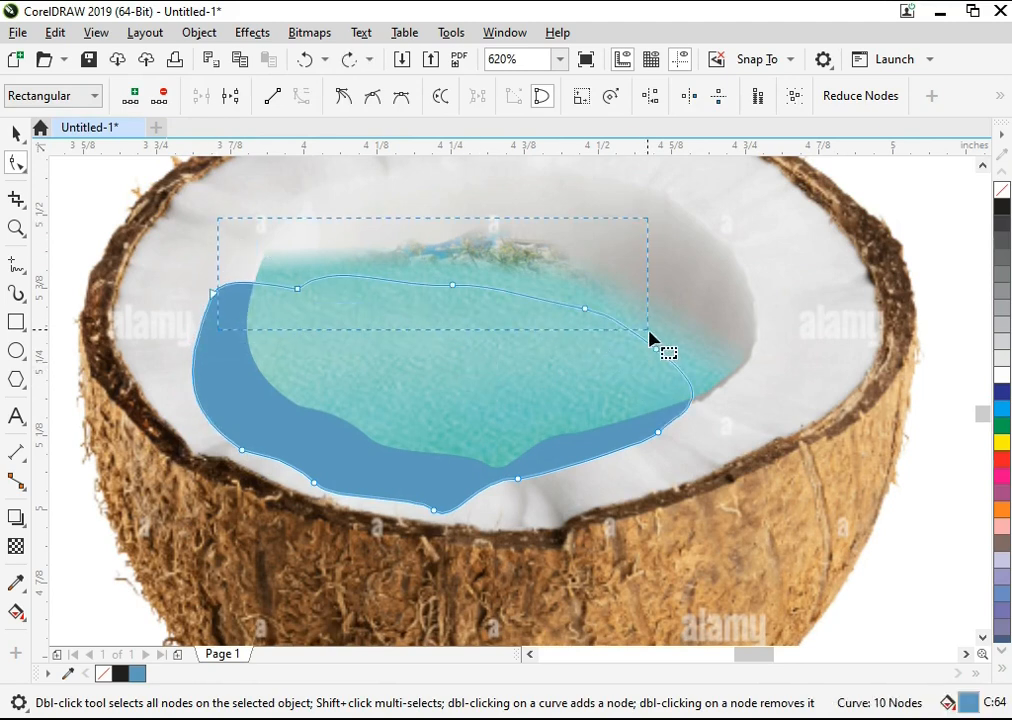
key("Delete")
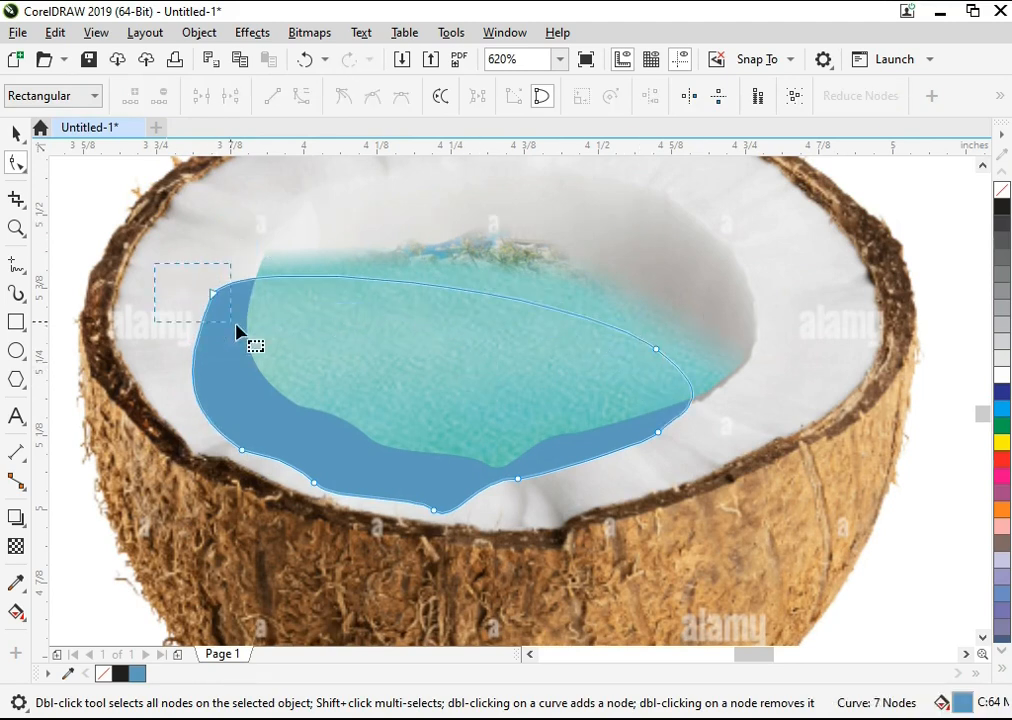
left_click_drag(235, 323, 235, 323)
left_click_drag(231, 254, 245, 352)
key("ctrl+z")
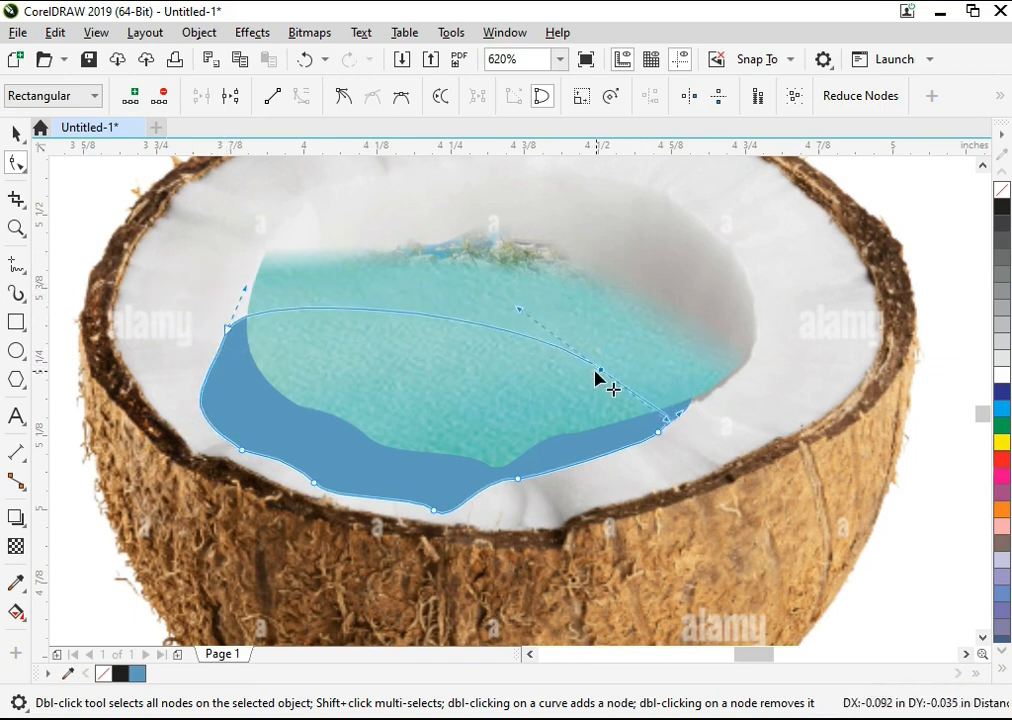
Step: Move the reshaped blue shape up and to the right beneath the water and bring the water in front of it
key("space")
key("shift+Page_Up")
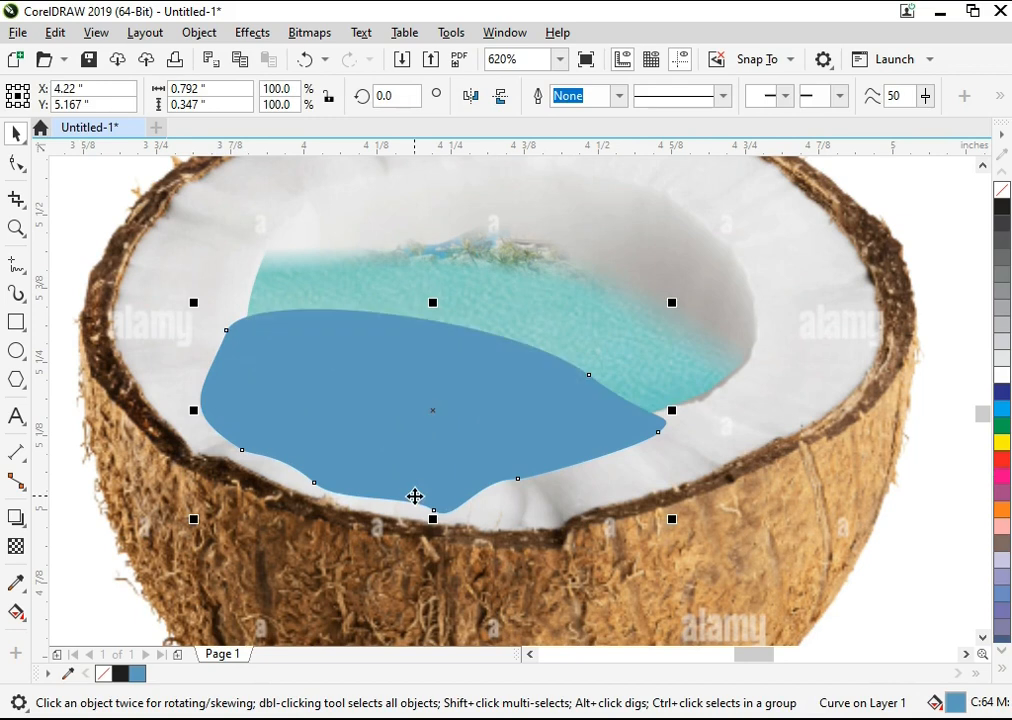
left_click_drag(437, 501, 478, 434)
left_click(294, 272)
key("shift+Page_Up")
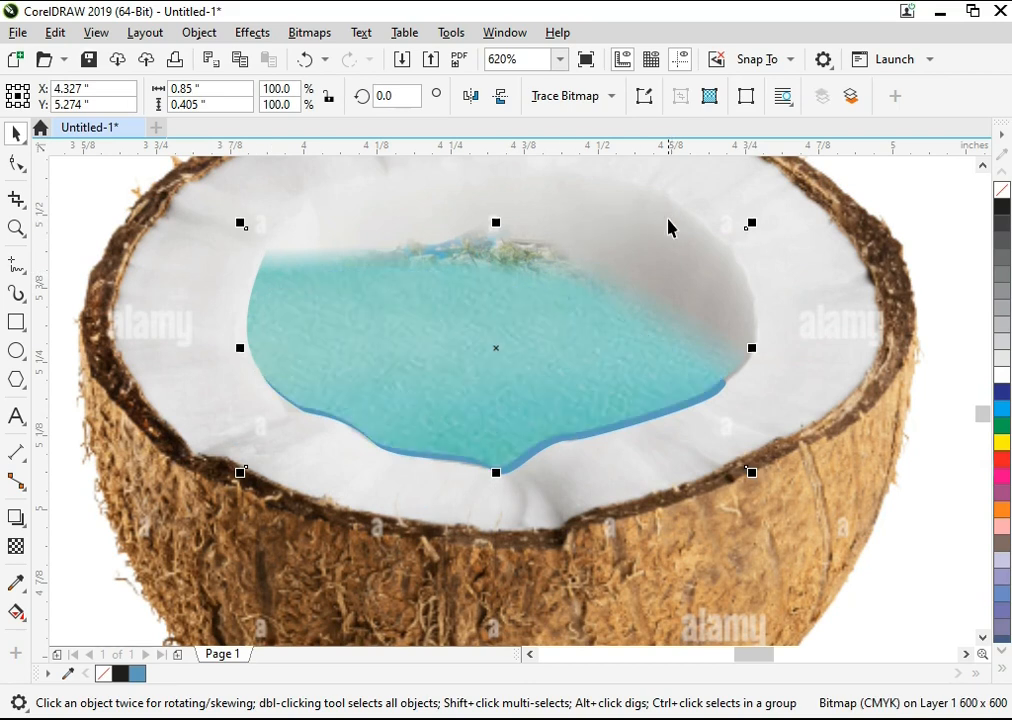
Step: Nudge the water 0.01 inch up and to the right to widen the blue rim, leaving the coconut in place
scroll(827, 403, "down", 2)
key("shift+F2")
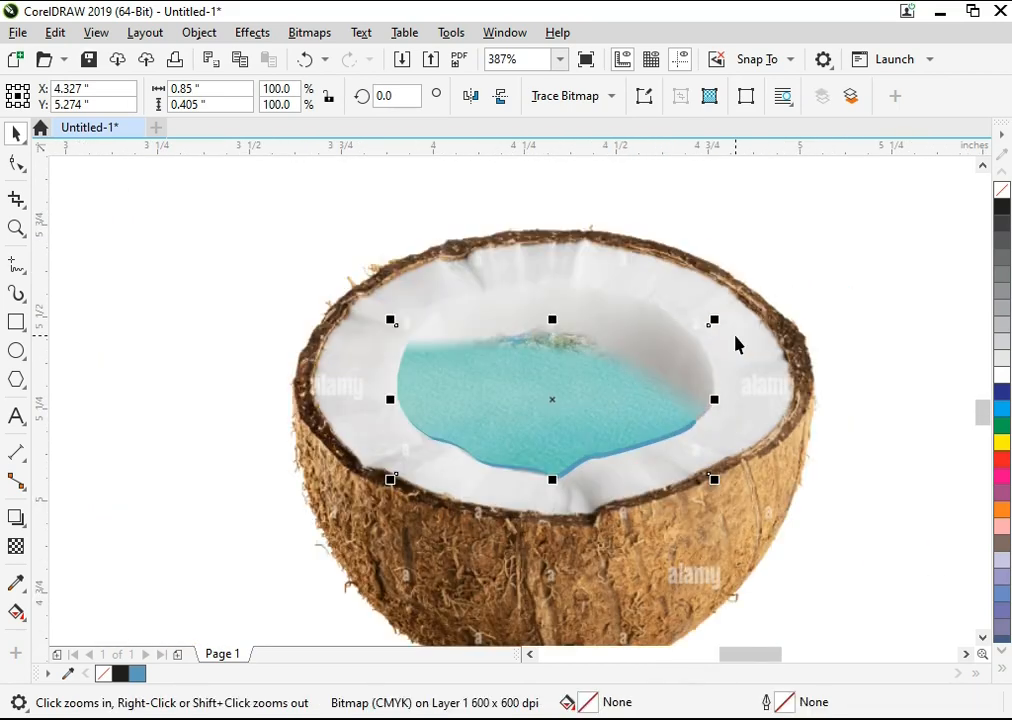
key("space")
left_click(557, 422)
left_click_drag(555, 414, 512, 430)
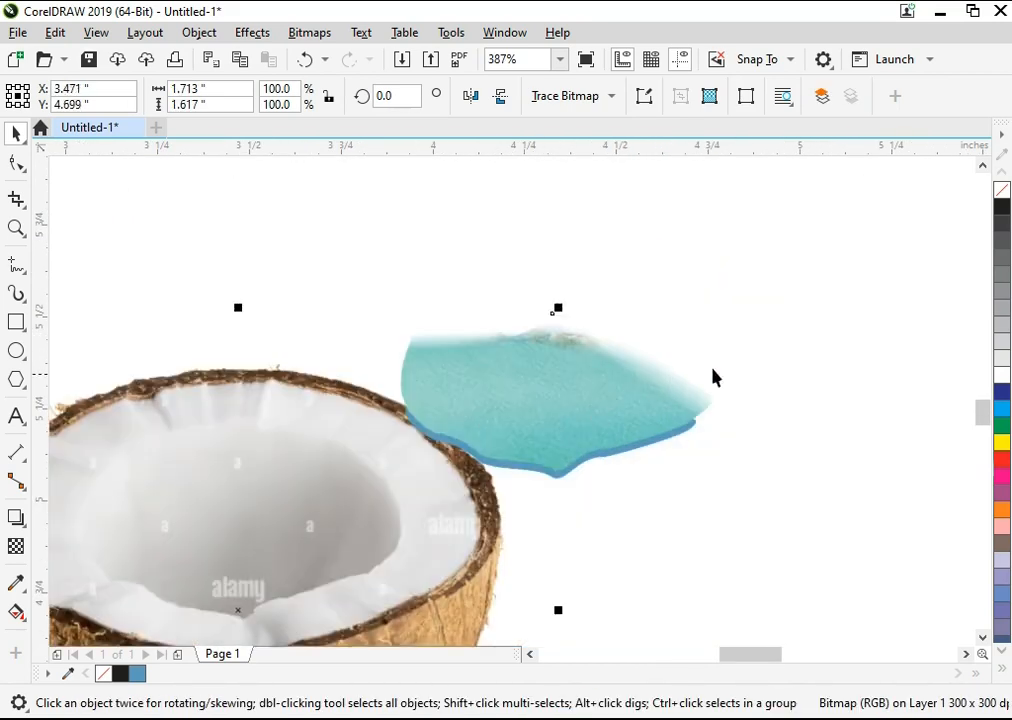
key("ctrl+z")
Step: Bring the hidden island in front of the water and clear the selection
left_click(924, 297)
left_click(630, 361)
left_click_drag(718, 208, 480, 445)
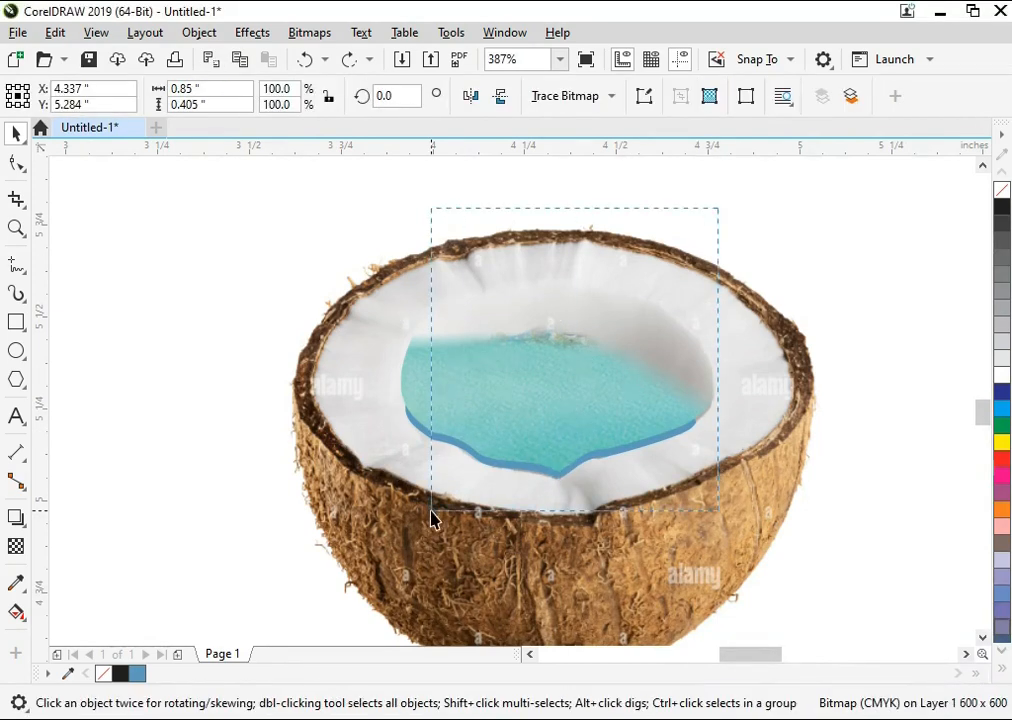
left_click_drag(431, 518, 434, 511)
key("Escape")
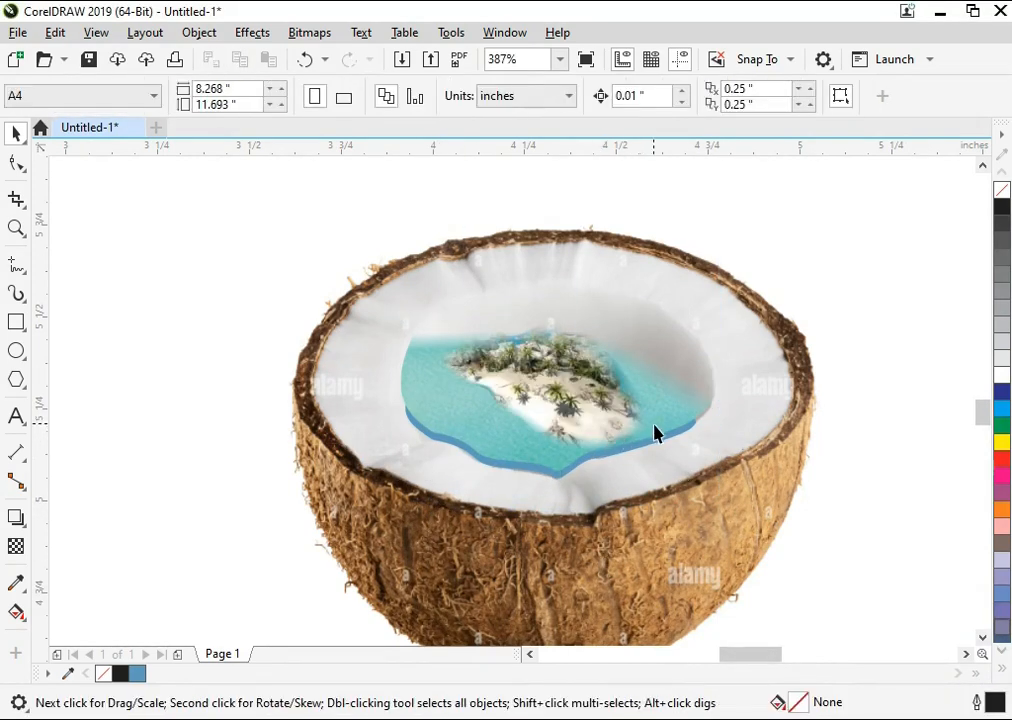
Step: Examine the blue rim along the water's lower edge up close and within the whole coconut
double_click(427, 385)
key("F2")
left_click_drag(353, 247, 673, 566)
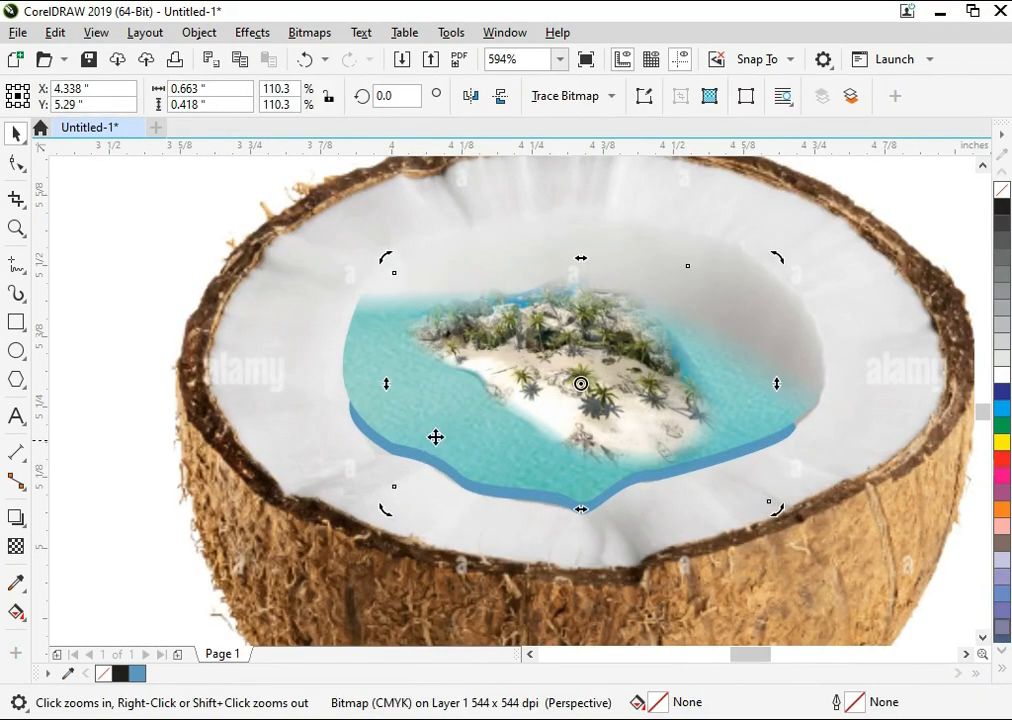
left_click(544, 497)
left_click(544, 497)
key("F2")
left_click_drag(513, 406, 645, 622)
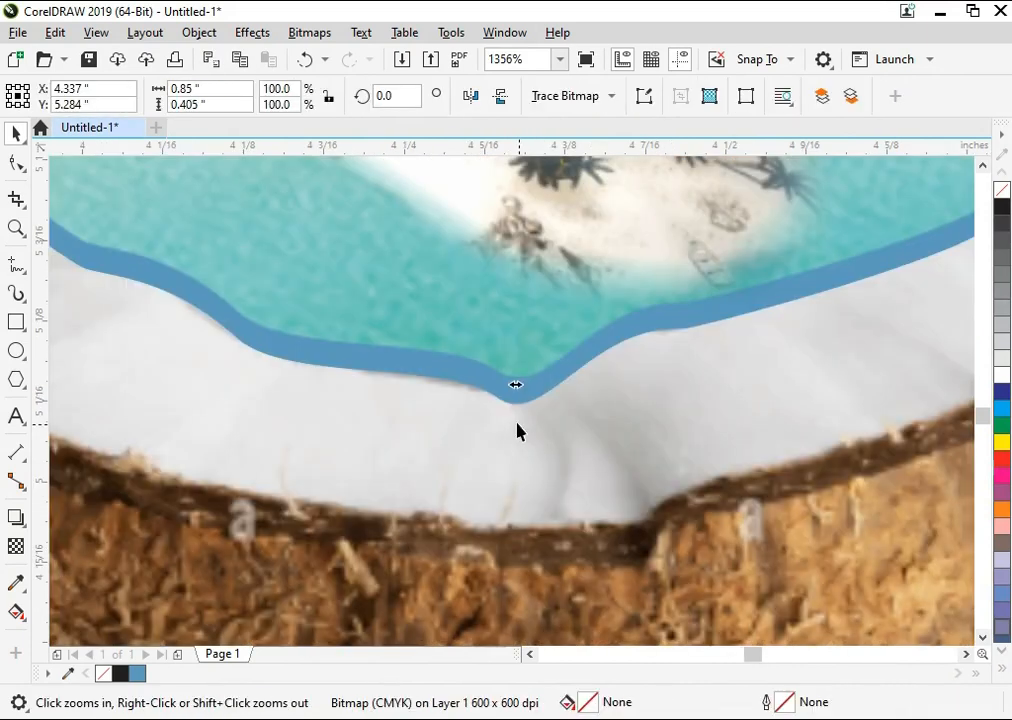
left_click(513, 405)
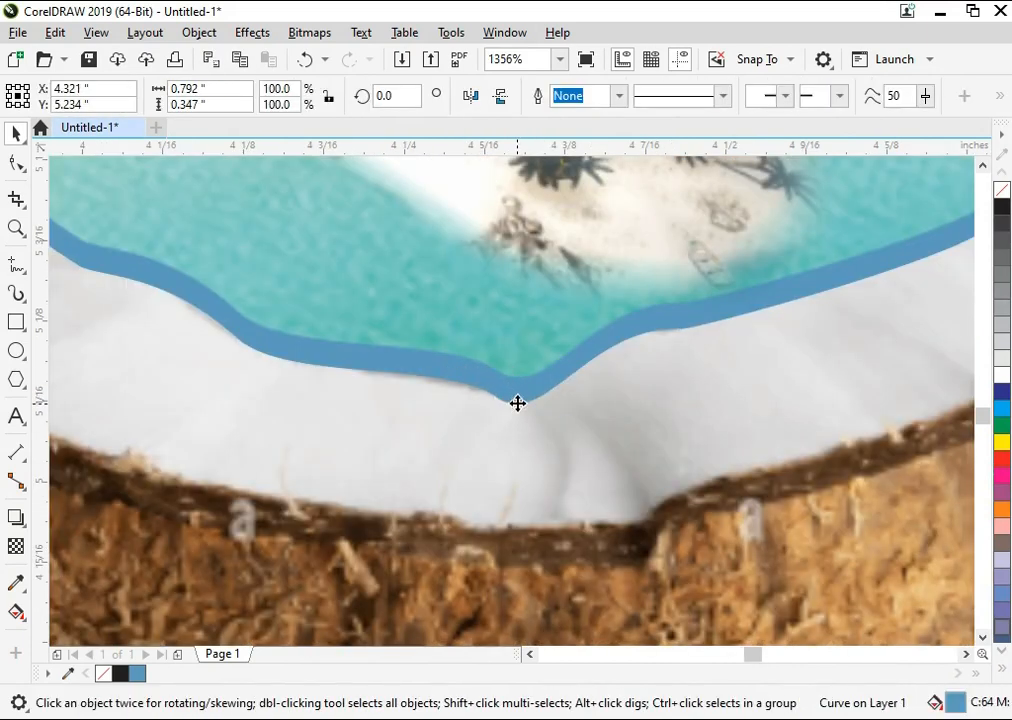
scroll(511, 408, "down", 2)
key("Escape")
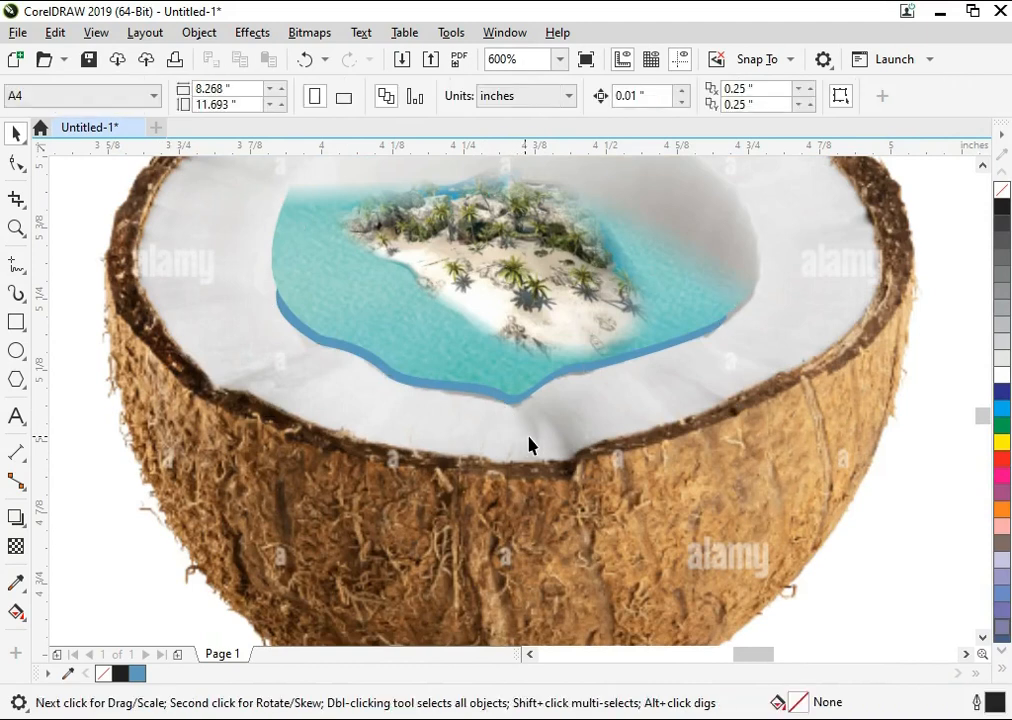
scroll(532, 438, "down", 1)
Step: Fade the water's lower-left edge into the blue shape with a fountain transparency and convert the water to a bitmap
key("F2")
left_click_drag(637, 478, 345, 250)
left_click(378, 412)
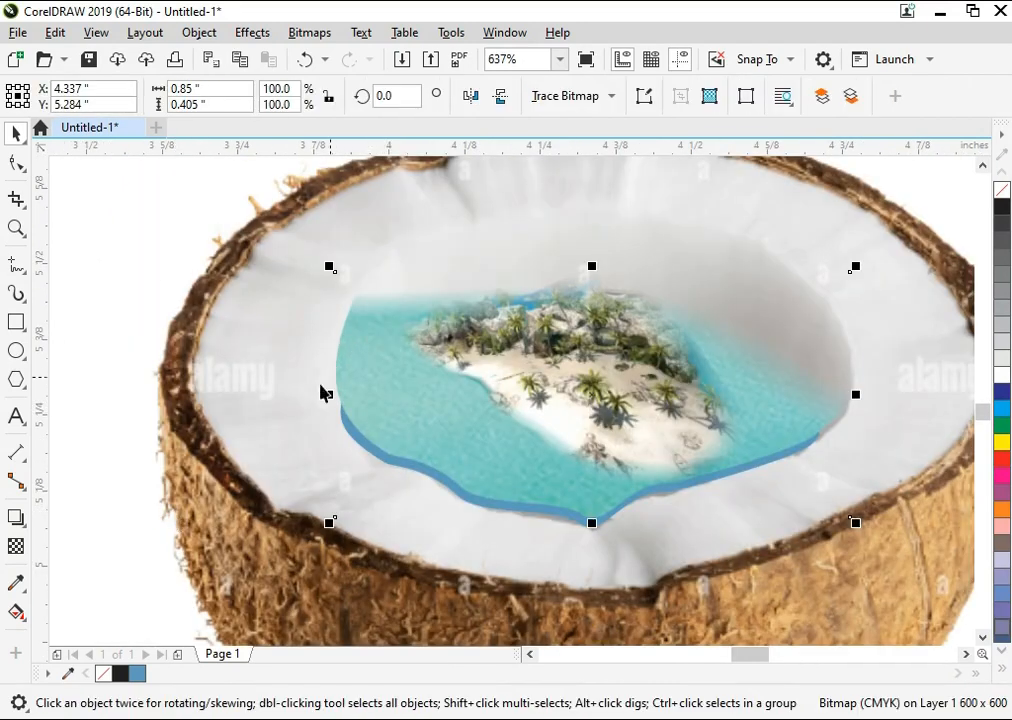
left_click(16, 545)
left_click_drag(562, 459, 525, 511)
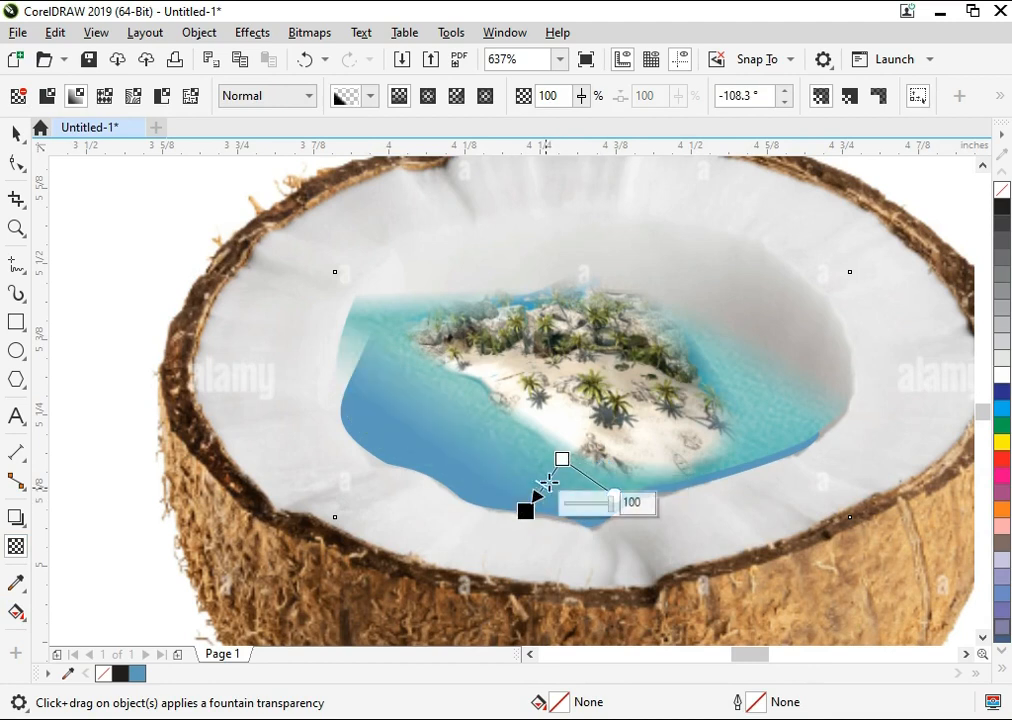
left_click_drag(561, 458, 519, 511)
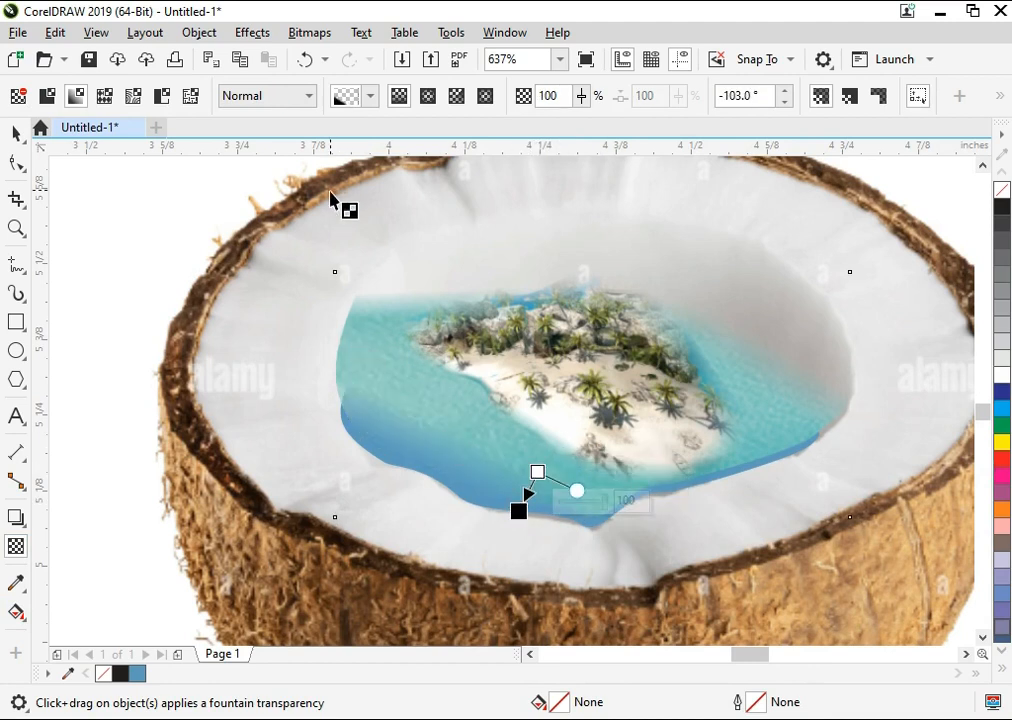
key("space")
left_click(304, 36)
left_click(324, 54)
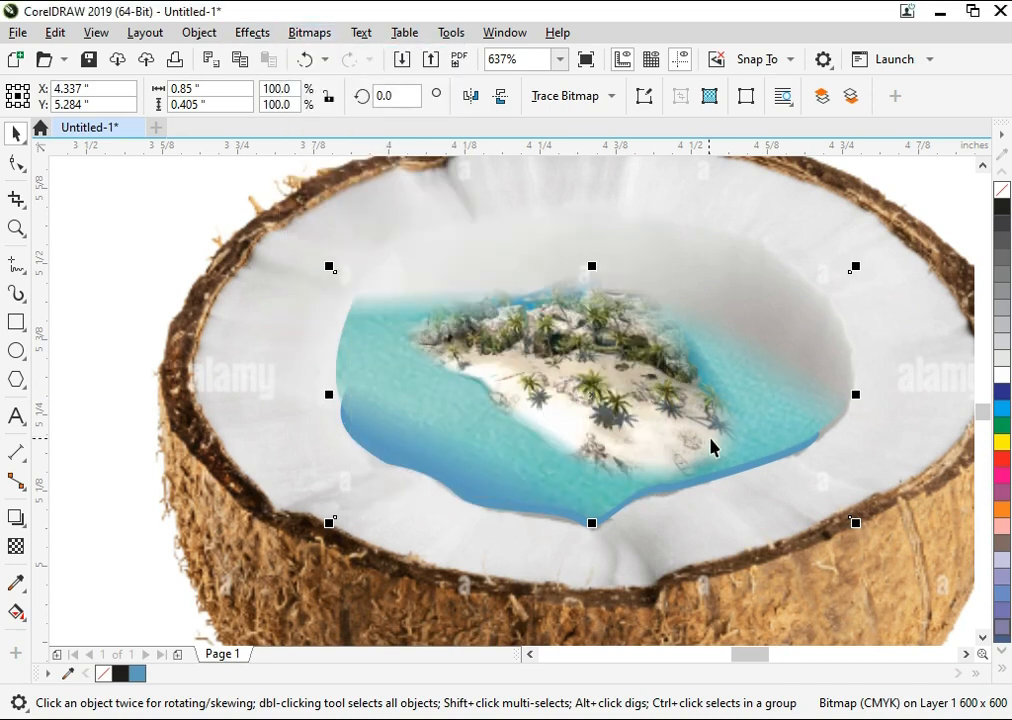
Step: Fade the water's lower-right edge into the blue shape with a fountain transparency
key("space")
left_click_drag(734, 449, 736, 461)
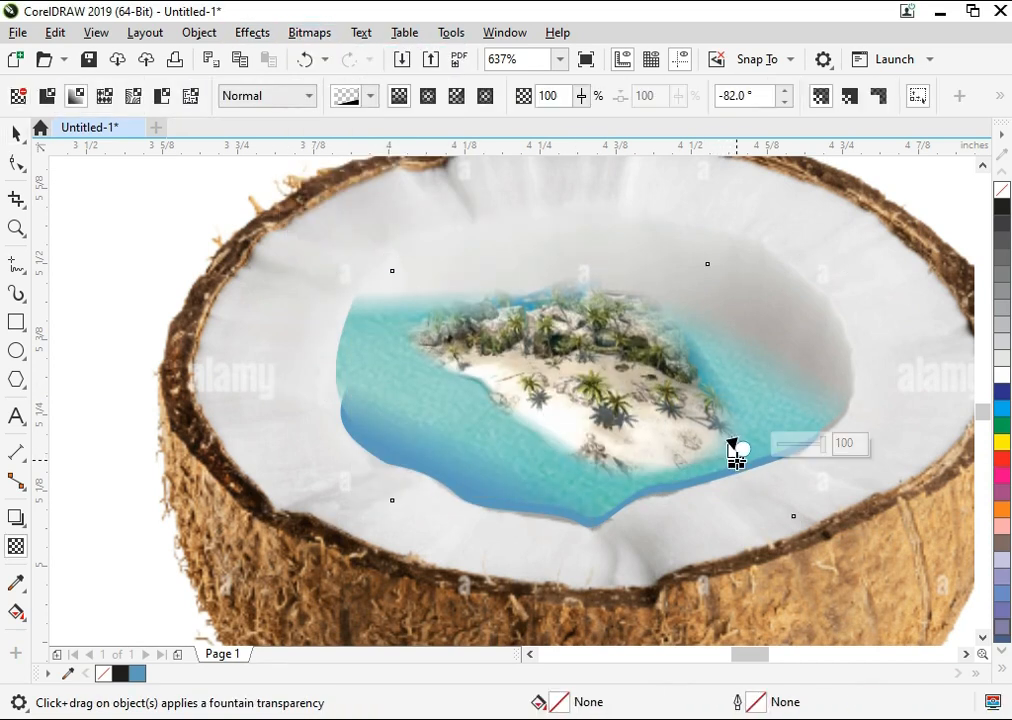
left_click_drag(791, 415, 792, 441)
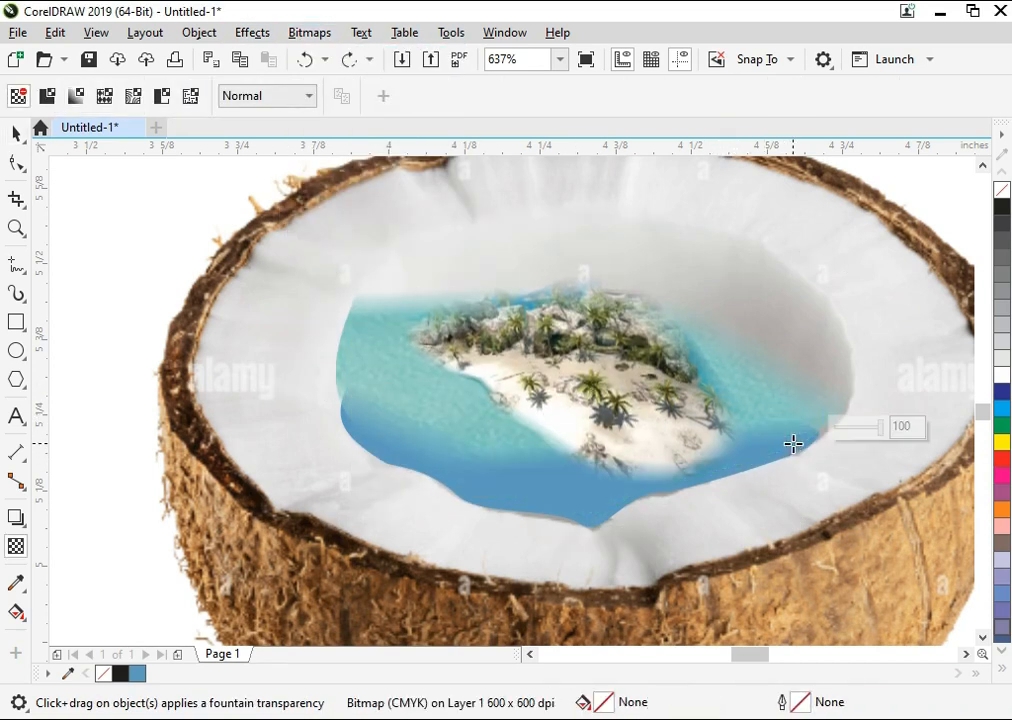
key("space")
Step: Review the blended water and island both up close and in the full coconut composition
key("F4")
left_click(737, 400)
key("F2")
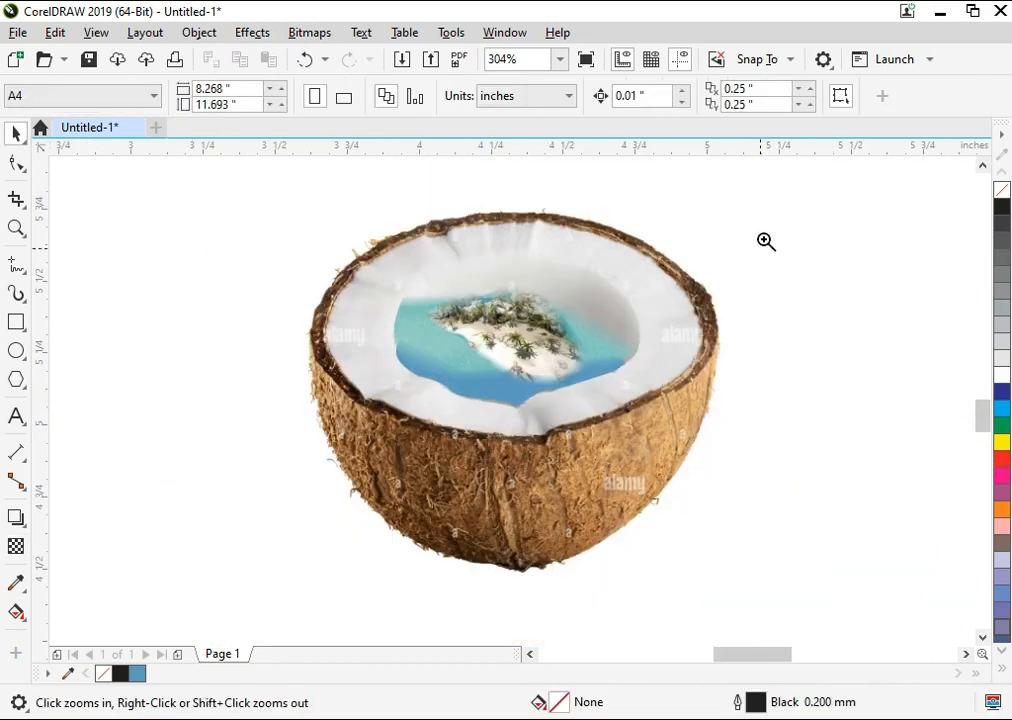
left_click_drag(765, 239, 264, 526)
left_click(550, 372)
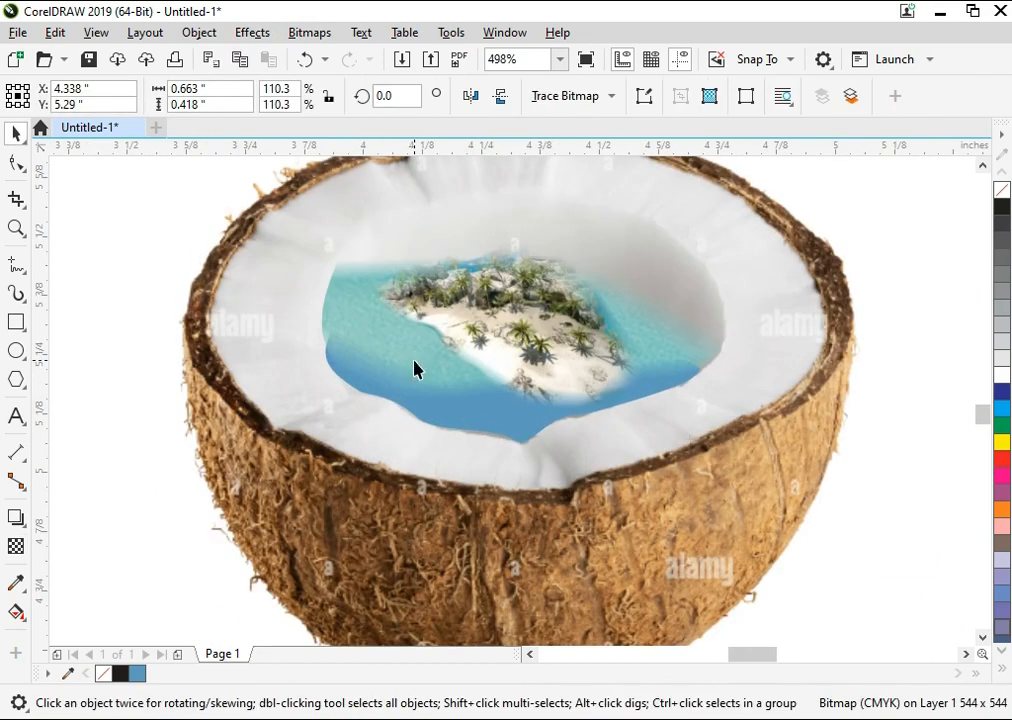
left_click(414, 362)
key("F4")
left_click(303, 355)
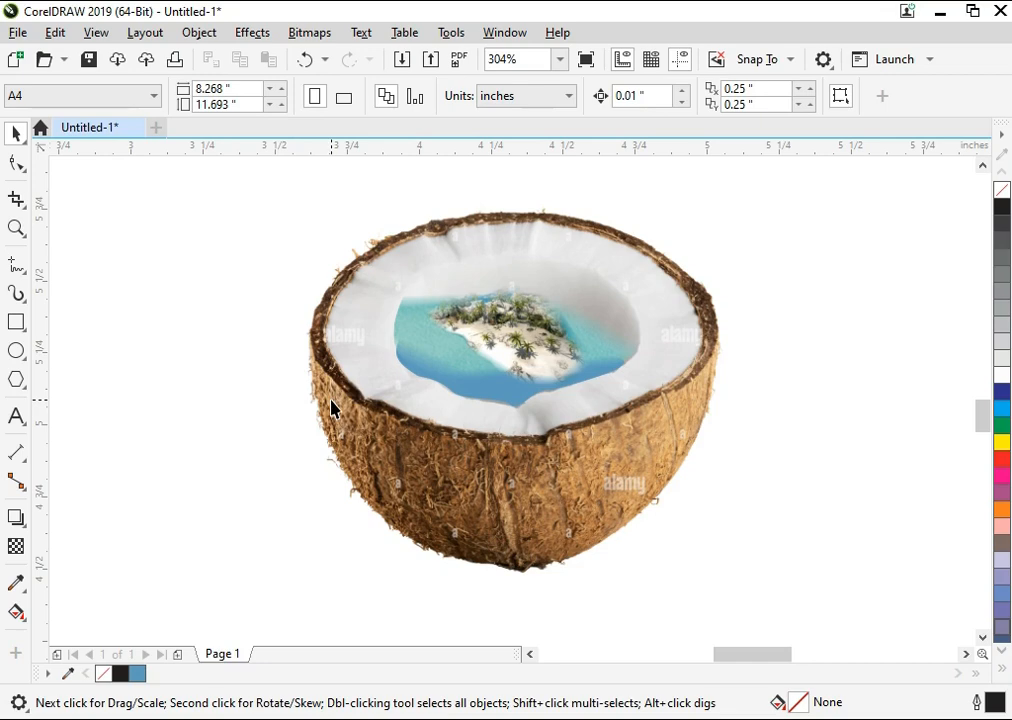
Step: Bring the palm tree cutout into the drawing and place it beside the coconut at about 1.03 by 1.54 inches
key("alt+Tab")
left_click(635, 465)
left_click_drag(624, 277, 212, 447)
key("F4")
left_click_drag(675, 160, 698, 352)
key("F4")
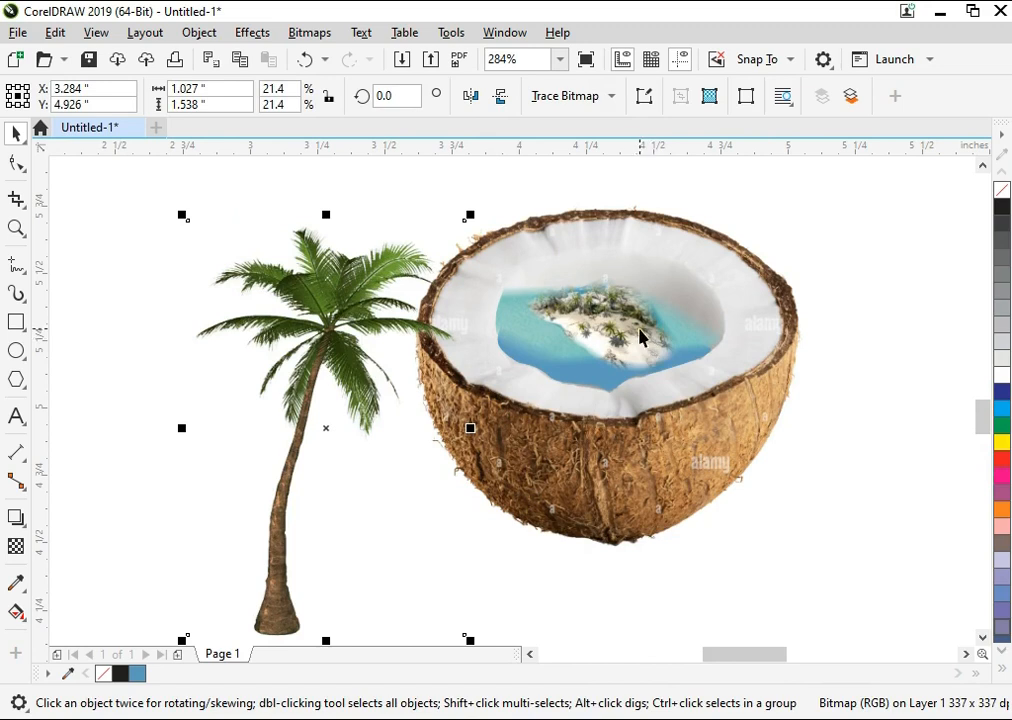
Step: Move the palm onto the coconut with its trunk base on the island and scale it to about 18.3%
left_click_drag(387, 383, 632, 230)
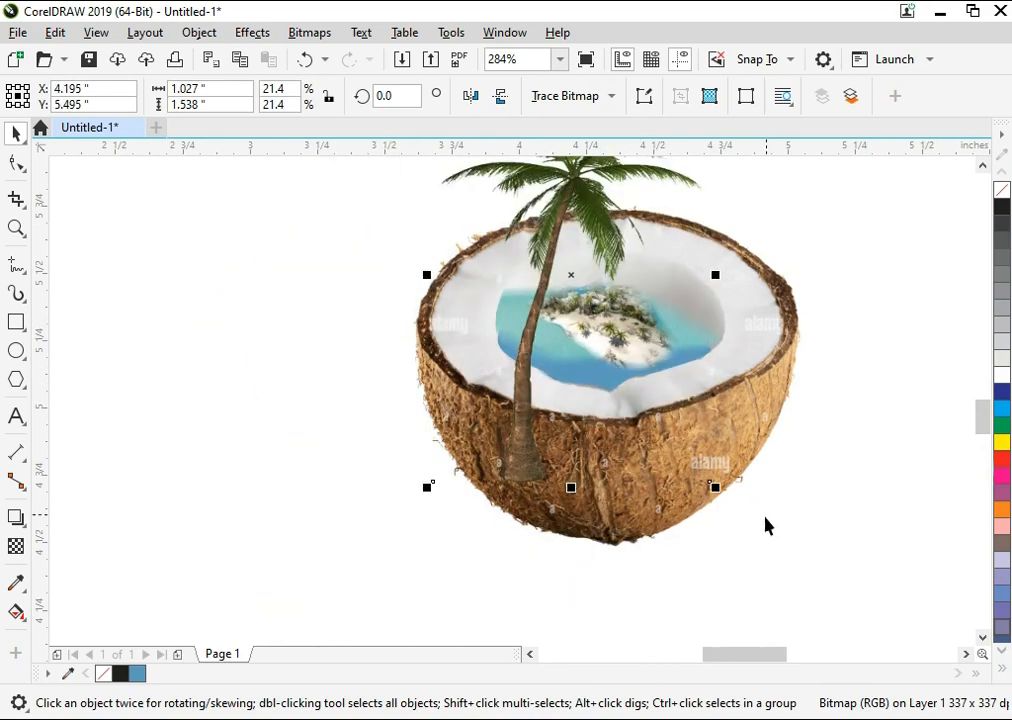
left_click_drag(718, 489, 639, 334)
scroll(474, 343, "down", 2)
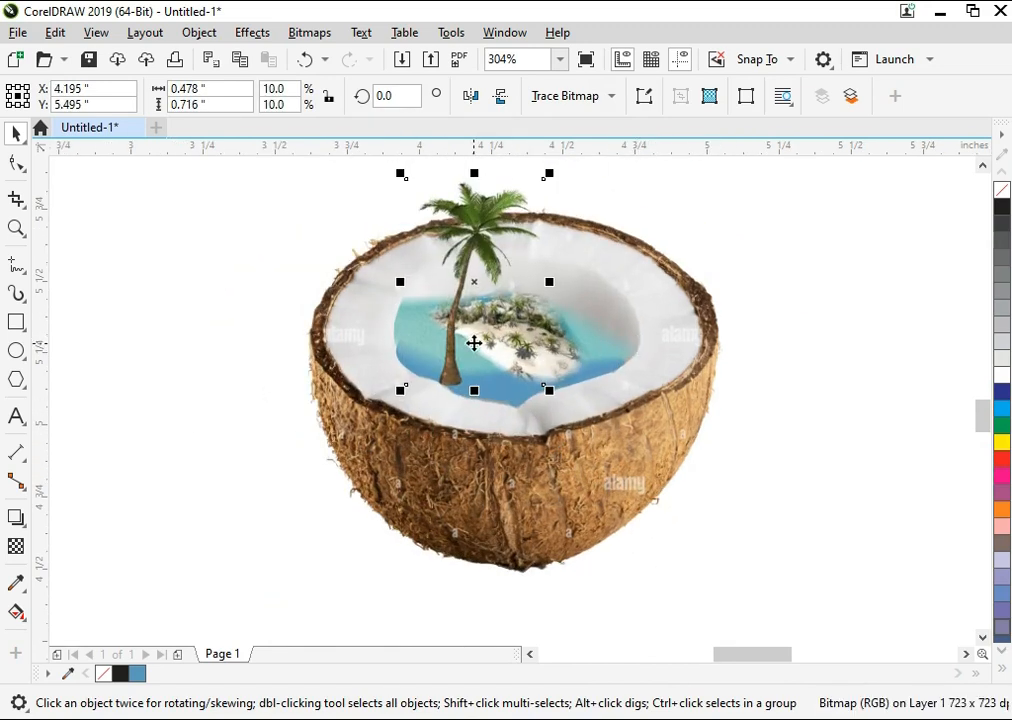
key("F2")
left_click_drag(687, 429, 323, 97)
left_click_drag(613, 355, 672, 242)
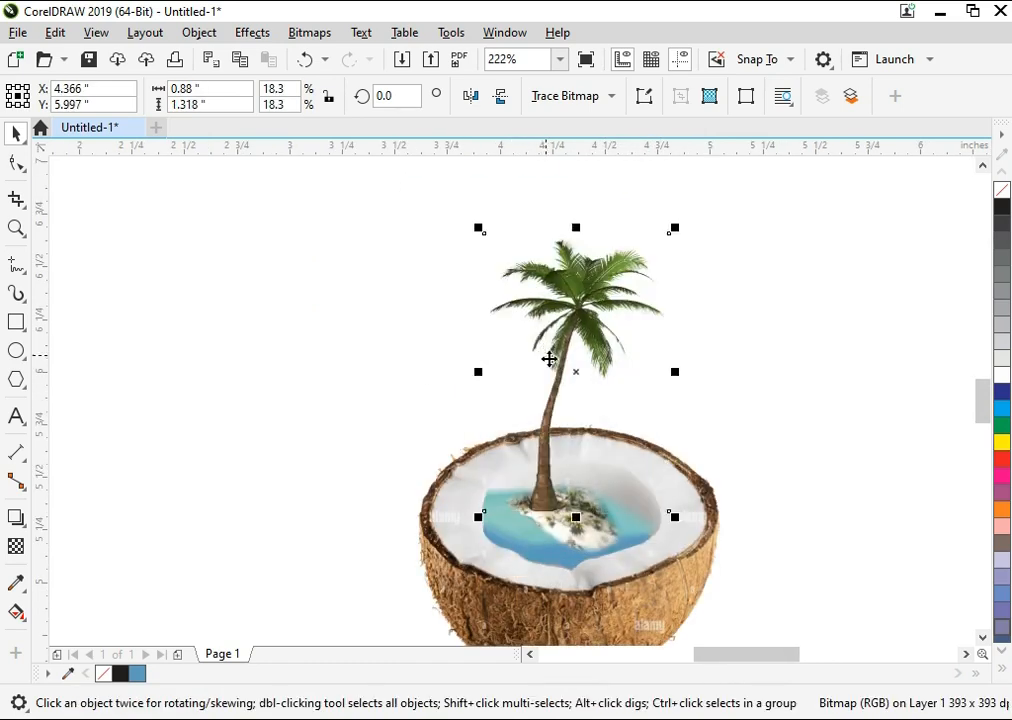
Step: Rotate the palm about 21 degrees counterclockwise, scale it to about 18% and seat its trunk on the island's upper-left edge
left_click(555, 277)
left_click_drag(478, 226, 420, 262)
left_click(567, 454)
left_click_drag(567, 455, 555, 461)
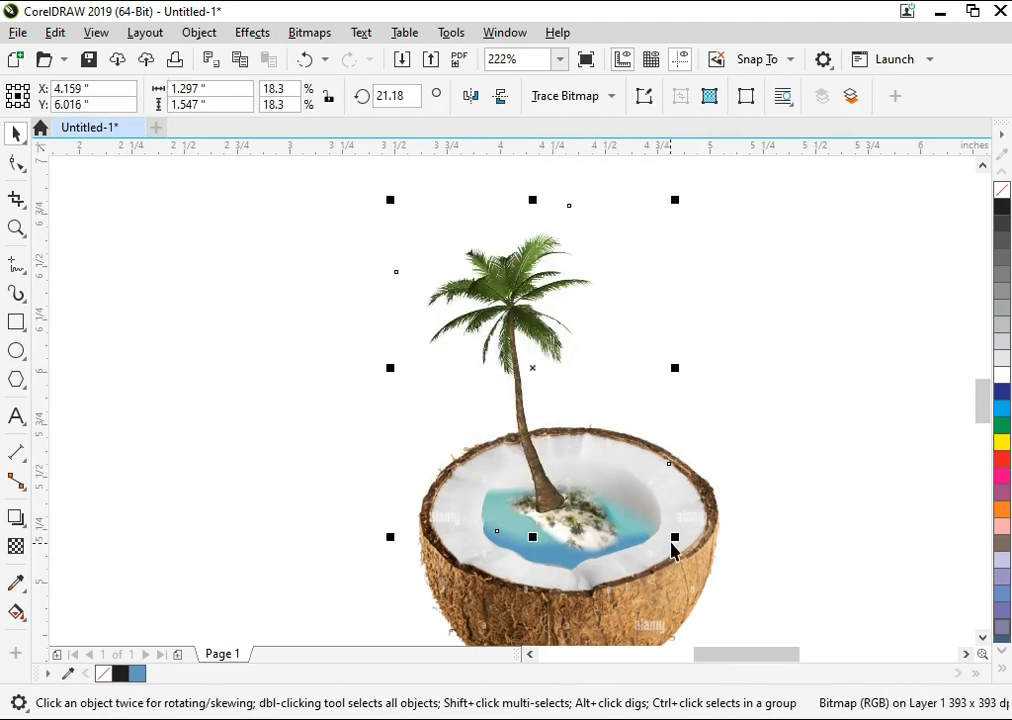
left_click_drag(673, 541, 649, 578)
left_click(603, 533)
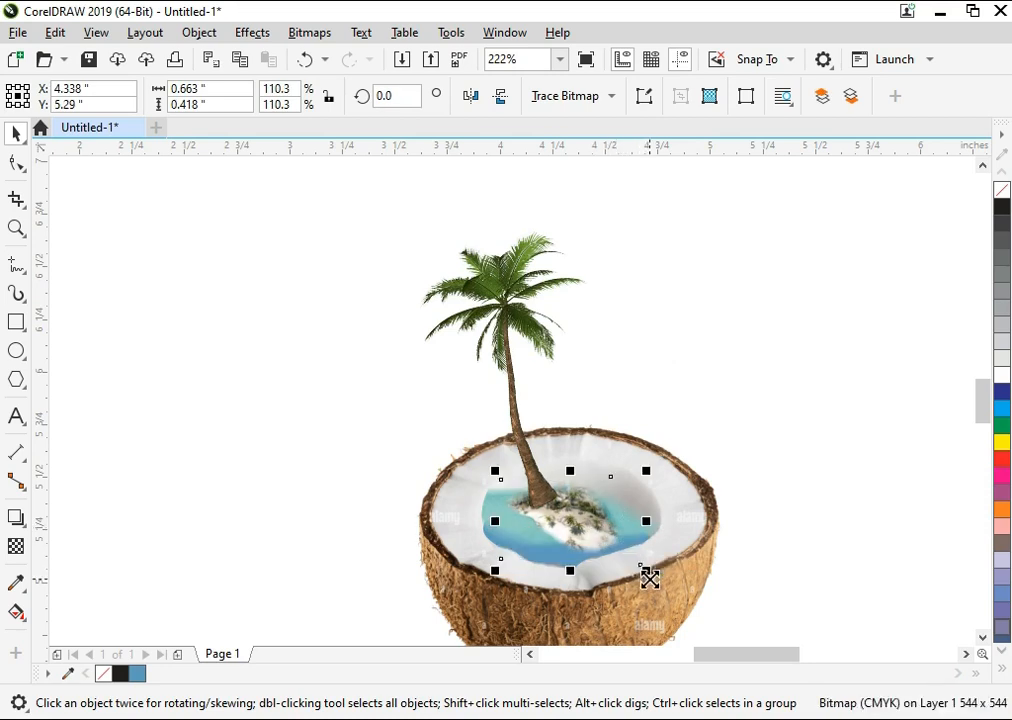
Step: Fade the base of the palm's trunk into the island's greenery with a fountain transparency
left_click(525, 405)
key("F2")
left_click_drag(479, 428, 622, 576)
left_click(487, 404)
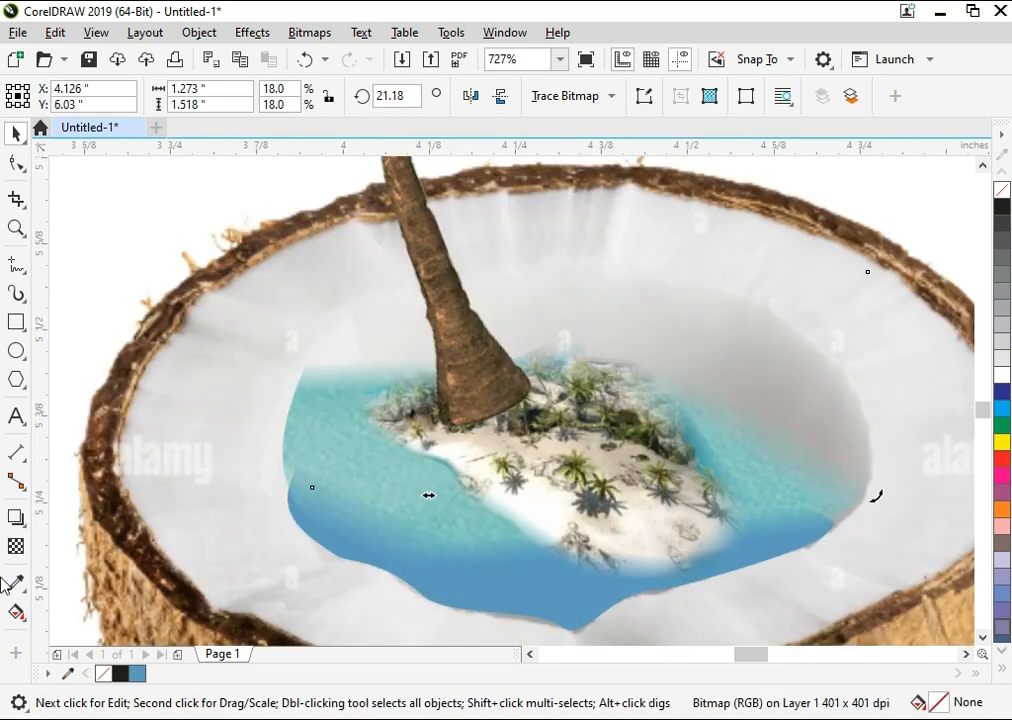
left_click(16, 547)
left_click_drag(462, 368, 473, 397)
key("space")
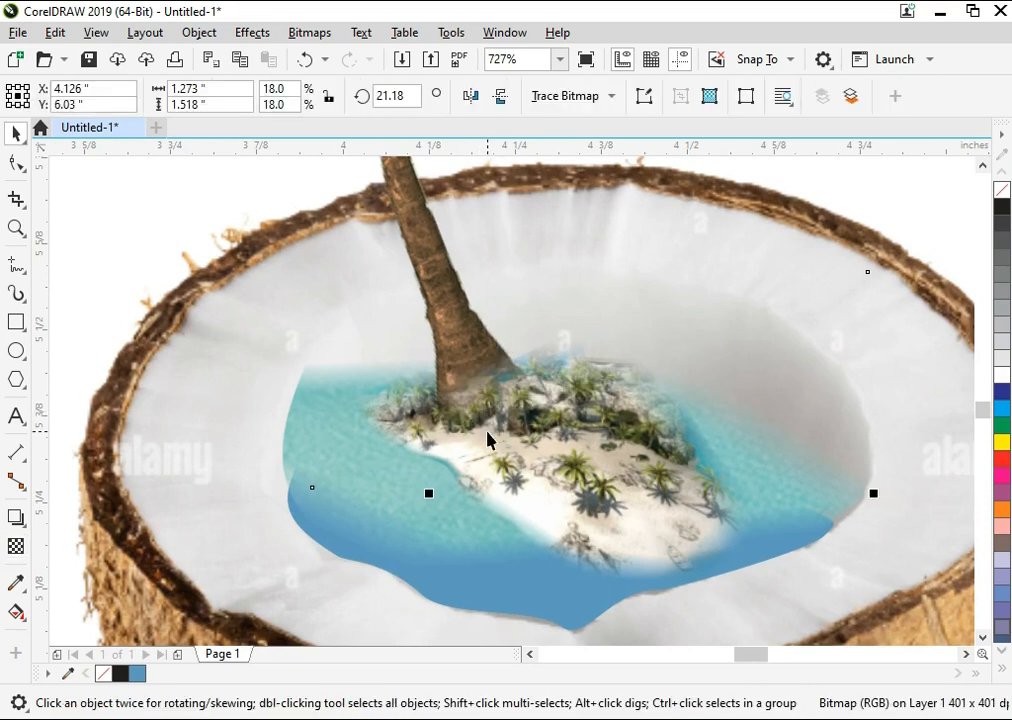
Step: Scale the palm down to about 16.9% and adjust its position on the island
scroll(487, 440, "down", 3)
left_click_drag(602, 162, 593, 190)
left_click_drag(497, 265, 500, 267)
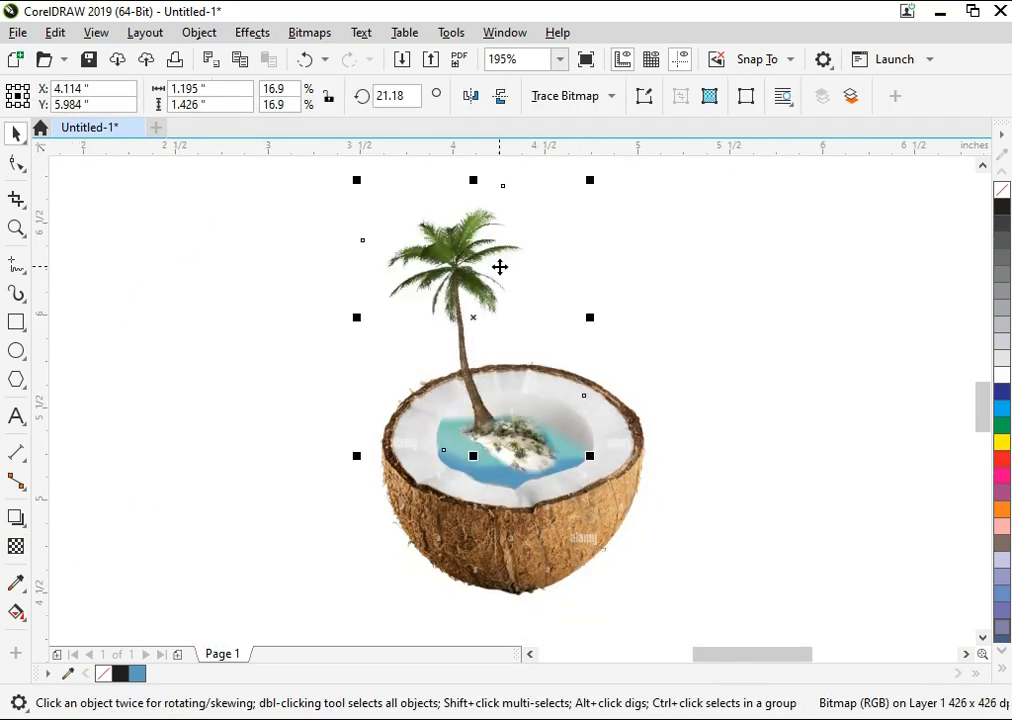
Step: Rotate the palm to about 32.7 degrees and place a duplicate of it over the coconut's right side
left_click(501, 268)
left_click_drag(587, 179, 549, 177)
key("Escape")
left_click_drag(476, 356, 588, 425)
left_click(474, 403)
left_click(473, 418)
right_click(588, 425)
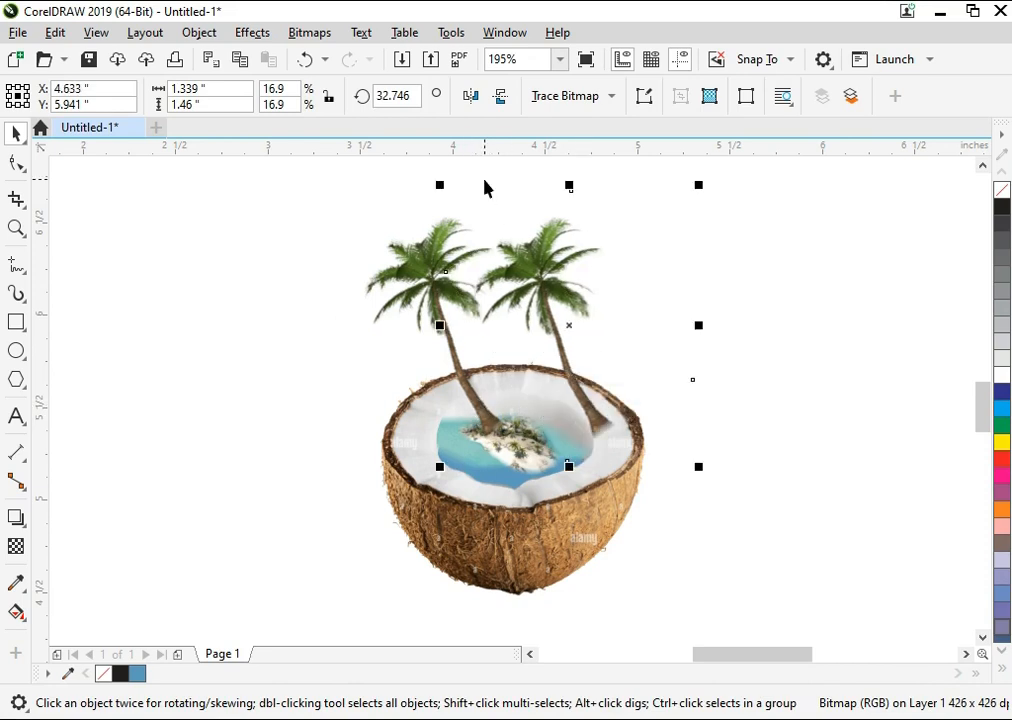
Step: Mirror the duplicate palm horizontally and seat its trunk base on the island's right side
left_click(470, 95)
left_click_drag(570, 353, 569, 379)
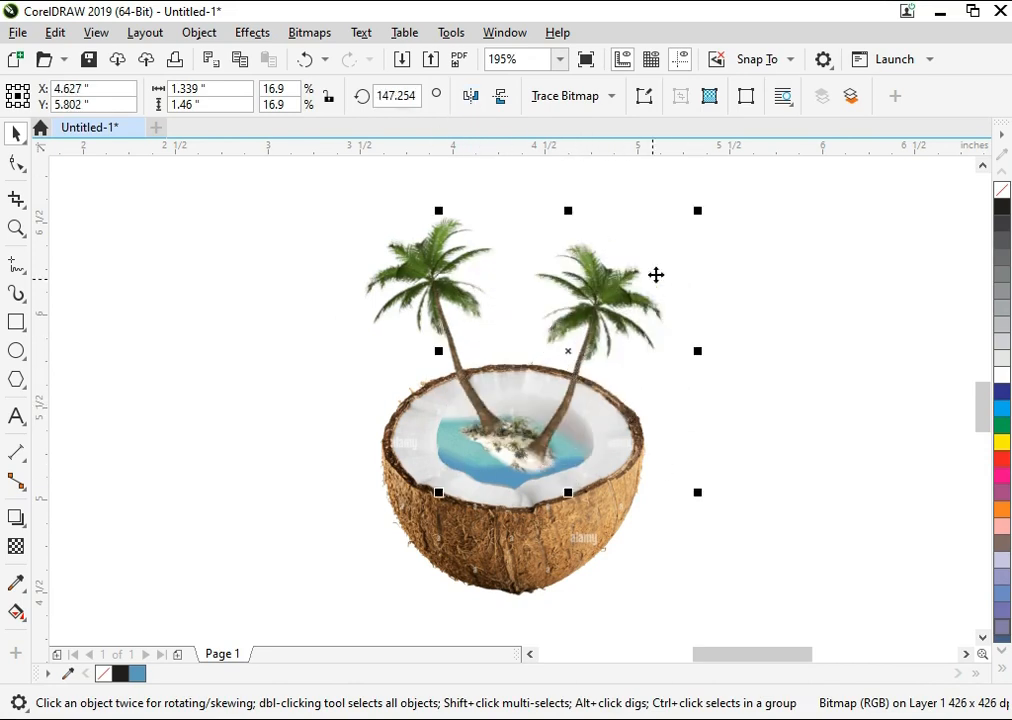
left_click_drag(700, 210, 748, 255)
key("ctrl+z")
Step: Rotate the mirrored palm about 17 degrees clockwise and scale it to about 18.1%
left_click(635, 296)
left_click_drag(593, 348, 620, 346)
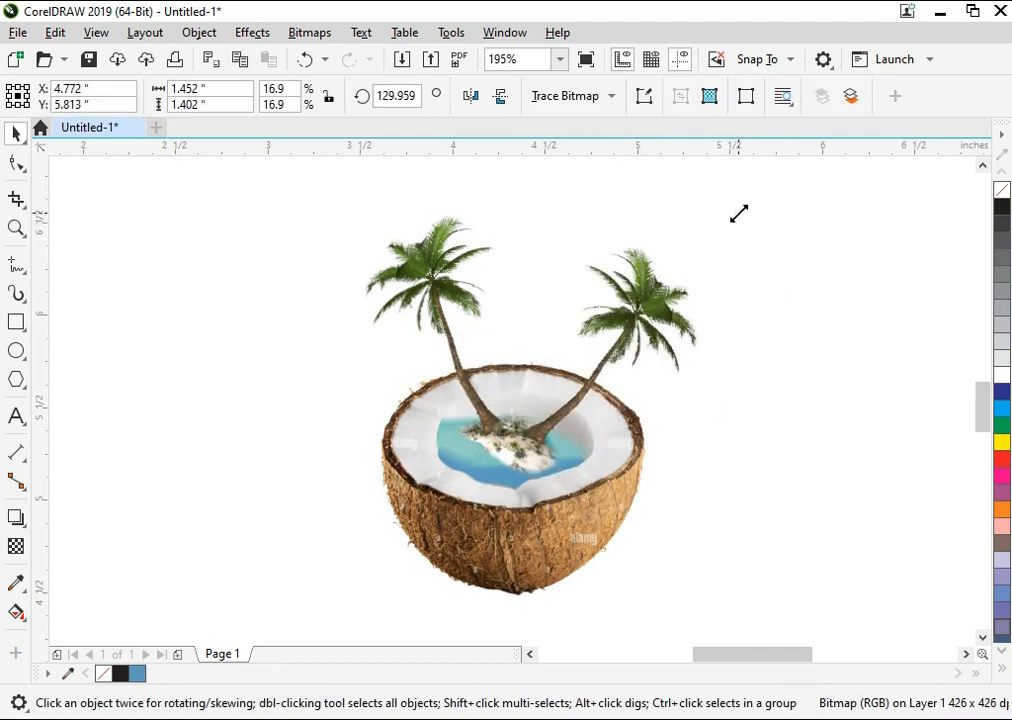
left_click_drag(739, 213, 759, 197)
Step: Enlarge the left palm to about 20% and reposition its trunk base on the island's left edge
left_click(445, 314)
scroll(443, 310, "down", 2)
scroll(430, 290, "up", 1)
left_click_drag(447, 362, 413, 314)
scroll(533, 420, "up", 1)
left_click_drag(494, 502, 503, 510)
left_click(312, 452)
key("F4")
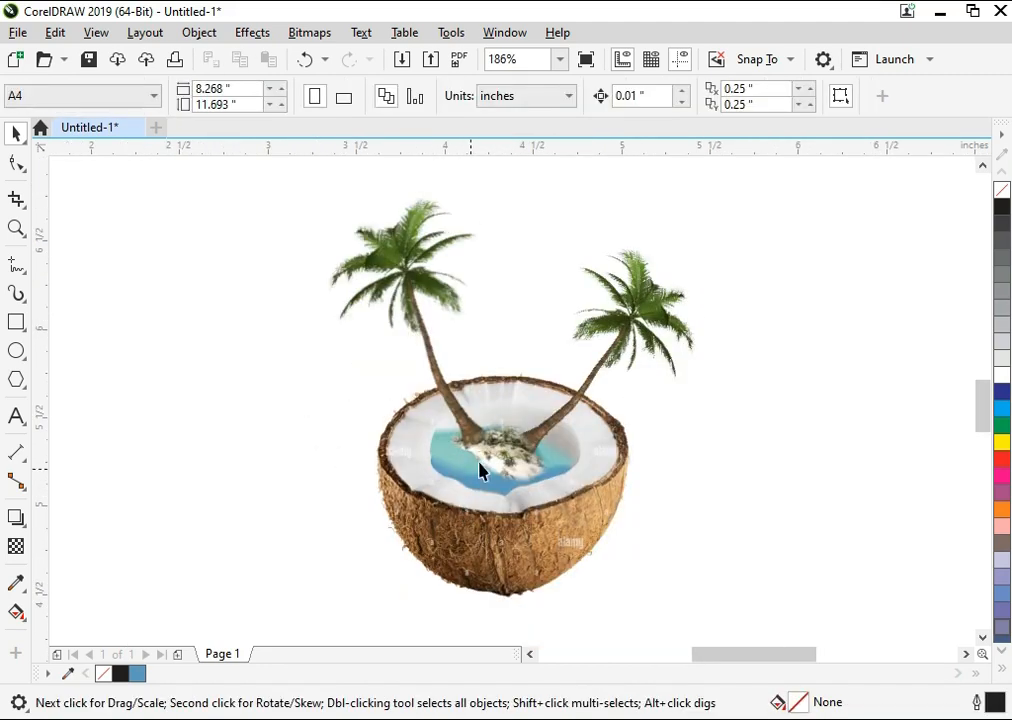
left_click_drag(470, 440, 476, 440)
left_click(318, 405)
key("F4")
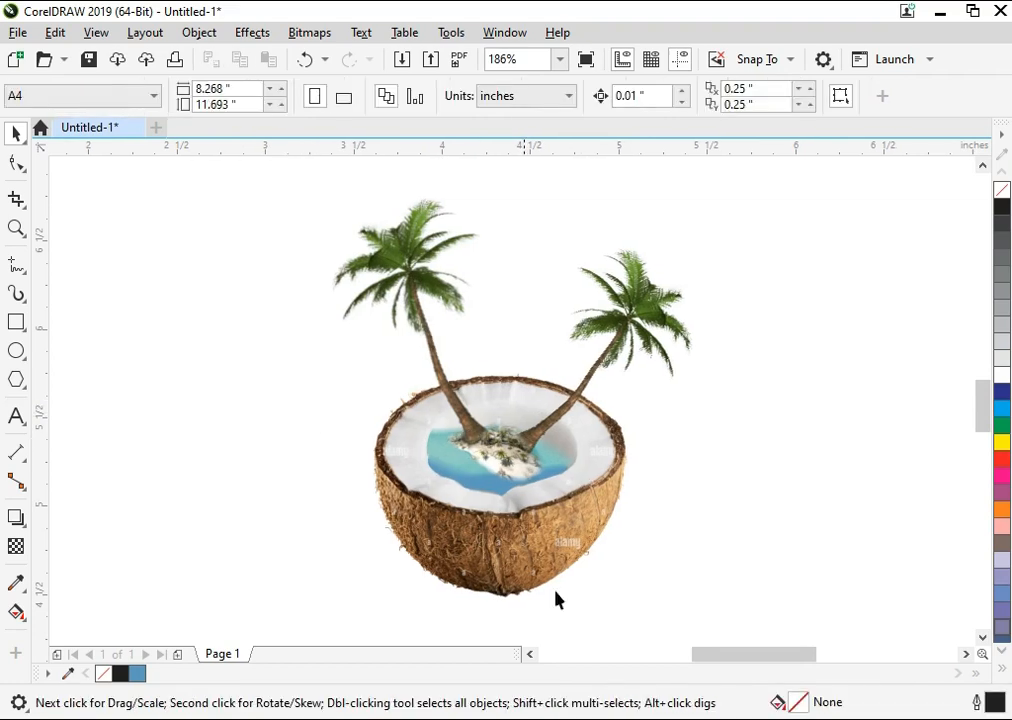
Step: Bring the date-tree palm image in from the PICS folder and scale it to about 10.8%
left_click(592, 719)
left_click_drag(432, 240, 219, 434)
key("F4")
left_click_drag(633, 179, 628, 377)
Step: Stand the date palm on the island between the two leaning palms, next to the right palm's trunk
scroll(620, 380, "up", 5)
left_click_drag(245, 443, 581, 362)
left_click_drag(584, 354, 595, 380)
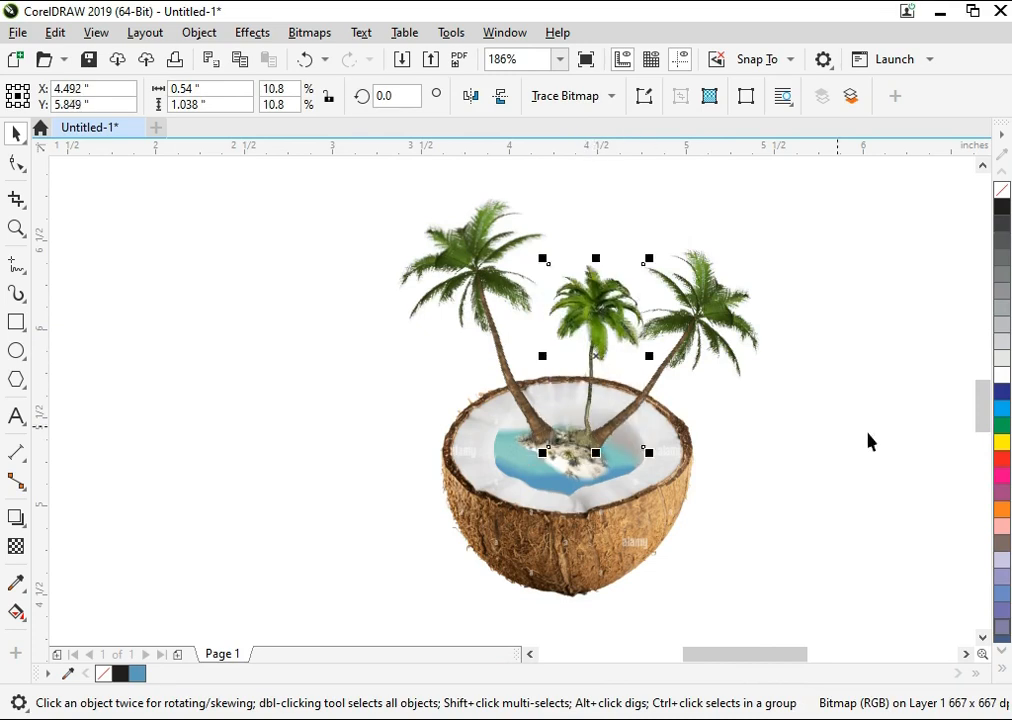
Step: Bring the phoenixr01L palm image in from the PICS folder and scale it down to about 6.1%
left_click(826, 488)
left_click(606, 718)
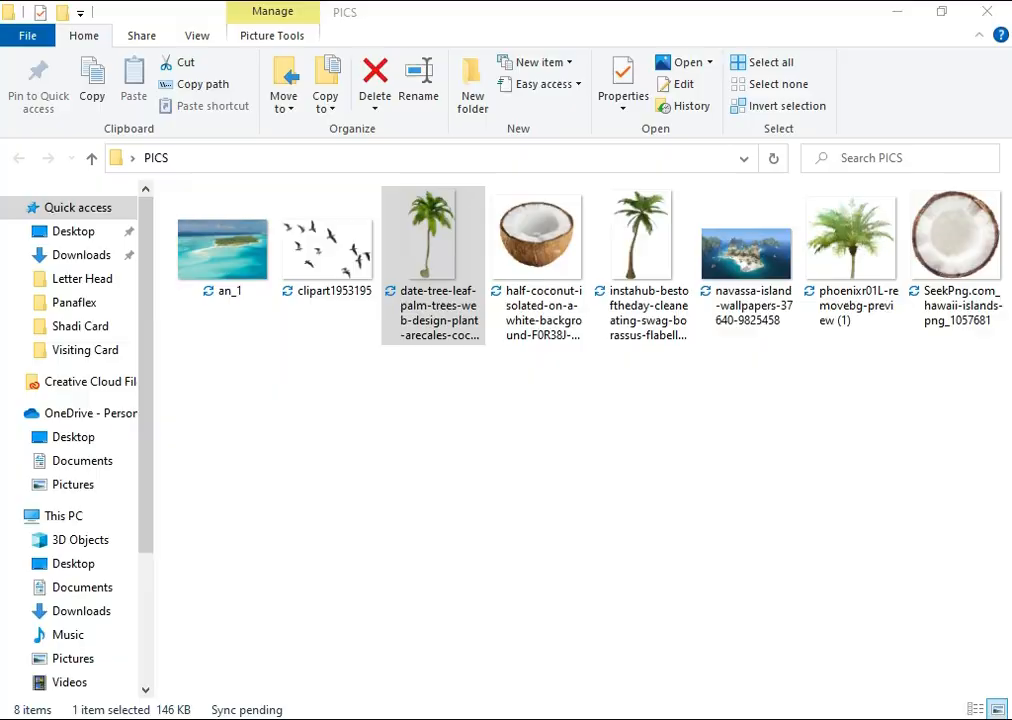
left_click(718, 514)
left_click_drag(822, 335, 328, 452)
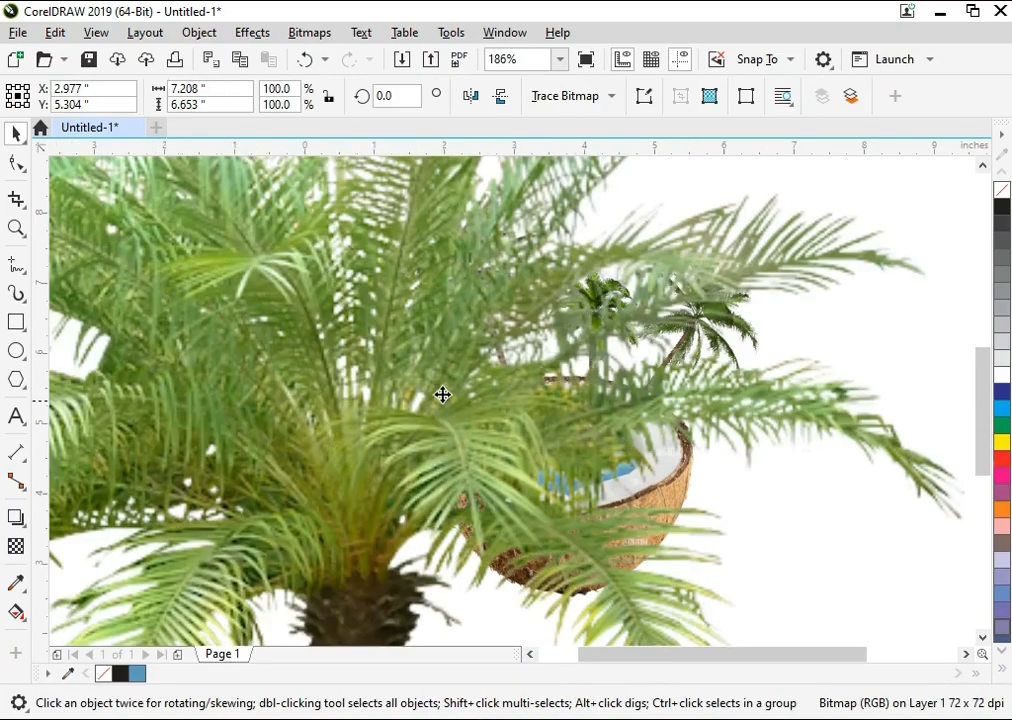
key("F4")
left_click_drag(774, 163, 723, 389)
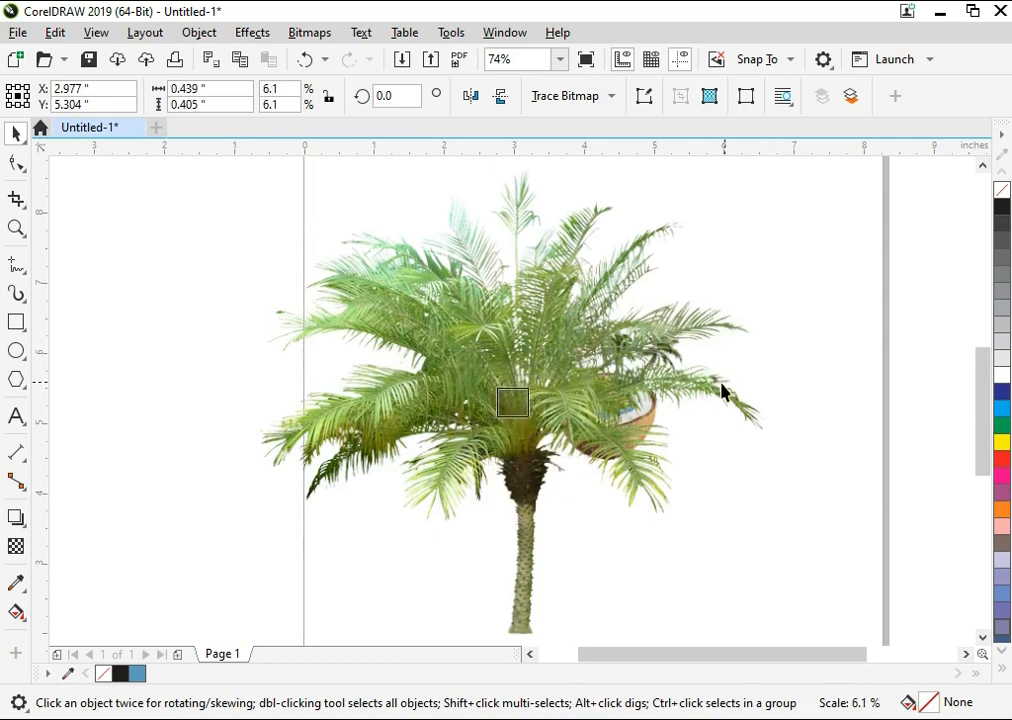
key("F4")
Step: Place the phoenix palm on the island between the left palm and the date palm and enlarge it to about 7%
left_click_drag(315, 452, 542, 407)
key("F2")
left_click_drag(453, 301, 627, 522)
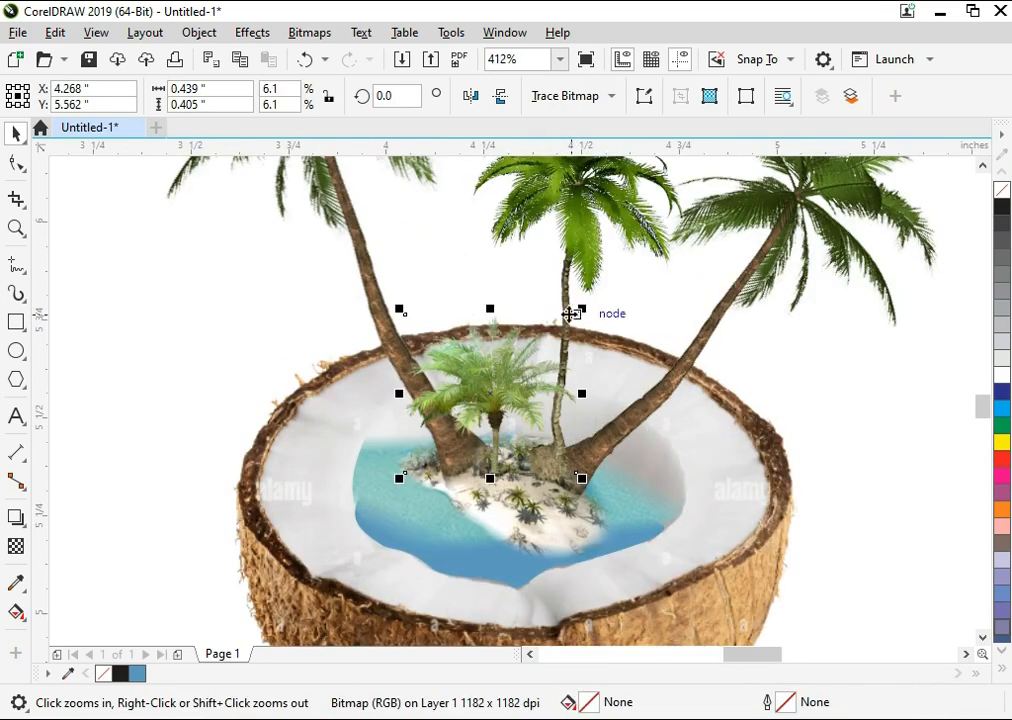
left_click_drag(587, 307, 612, 270)
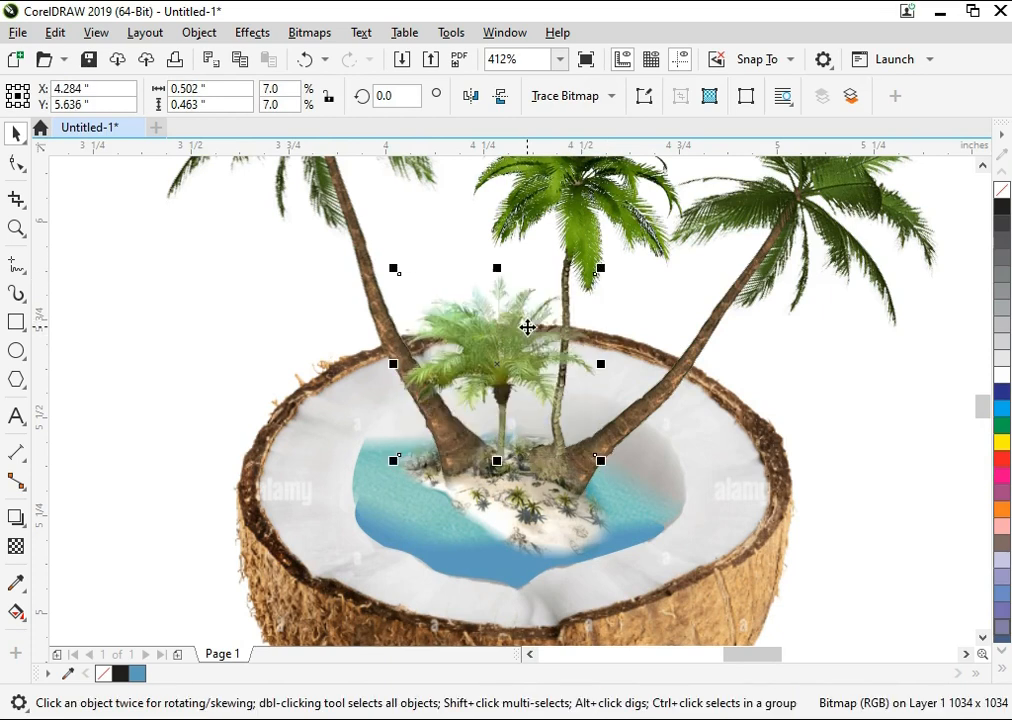
left_click_drag(527, 326, 527, 323)
key("F4")
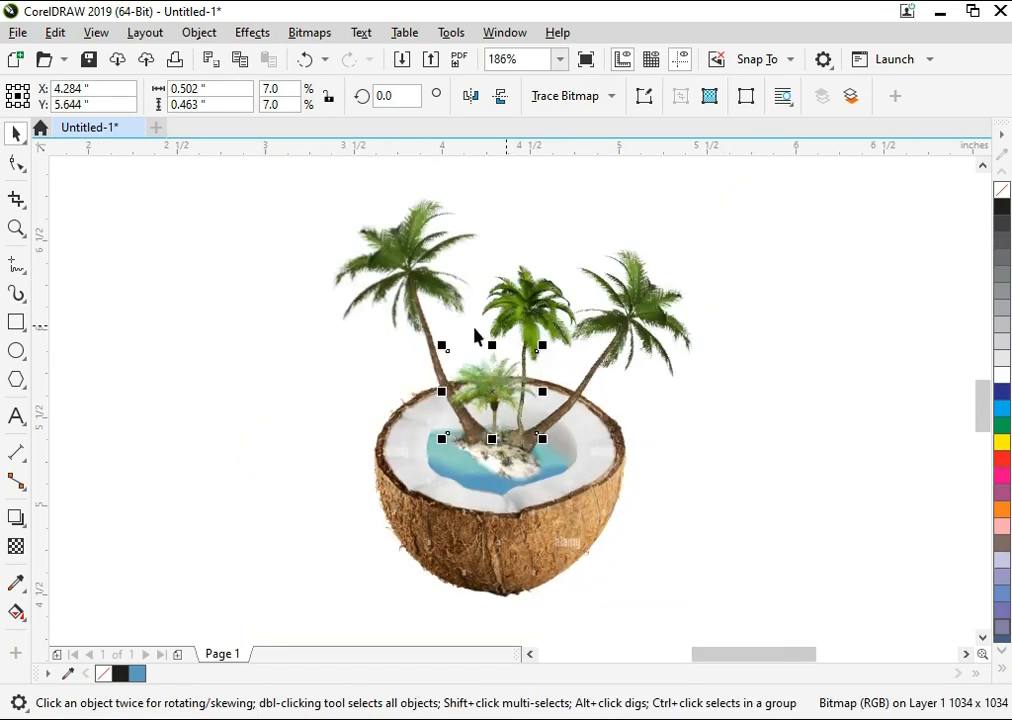
Step: Reset the left palm's Brightness/Contrast/Intensity adjustment and apply brightness 9 and contrast 21
left_click(413, 277)
key("F2")
left_click_drag(277, 194, 838, 478)
key("ctrl+b")
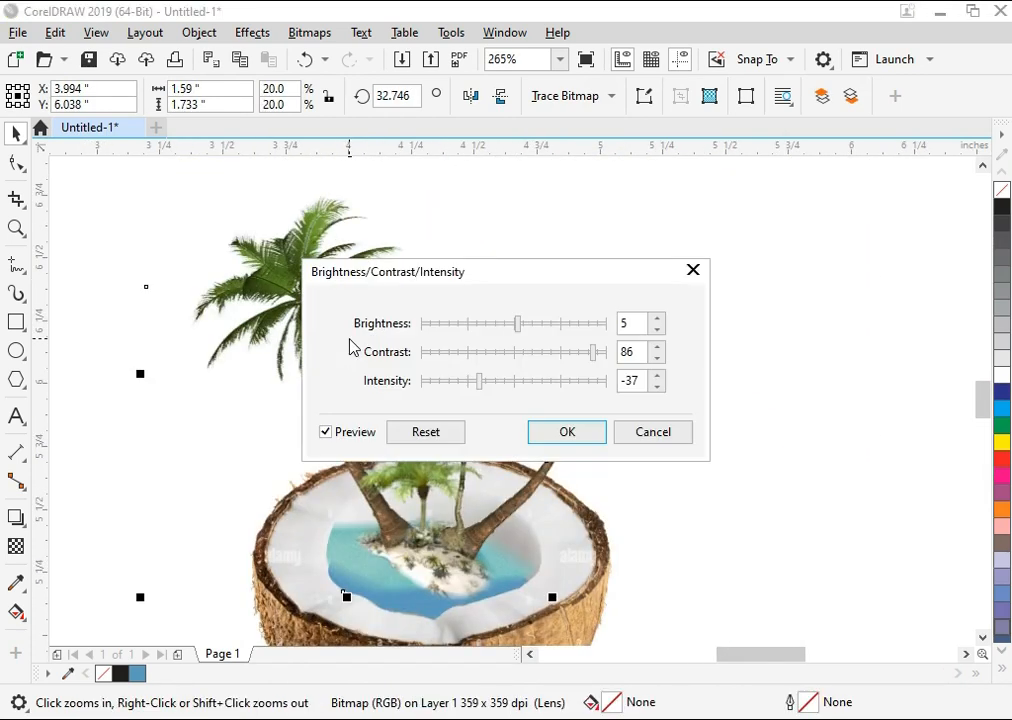
left_click_drag(545, 272, 740, 227)
left_click(626, 391)
left_click_drag(713, 311, 722, 287)
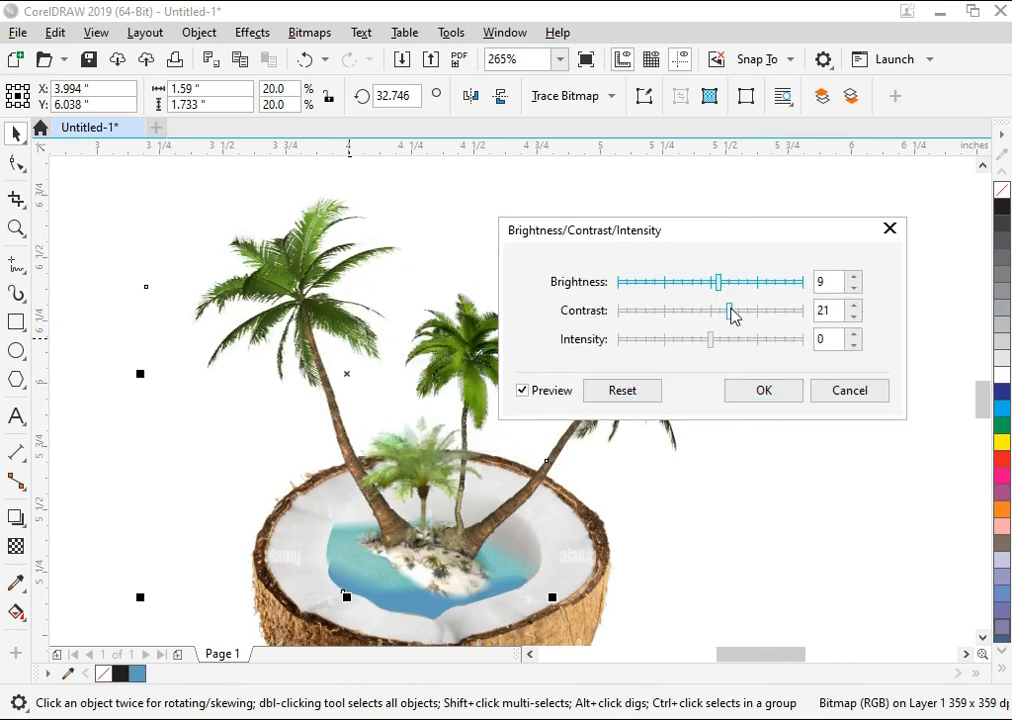
left_click(731, 311)
left_click(763, 389)
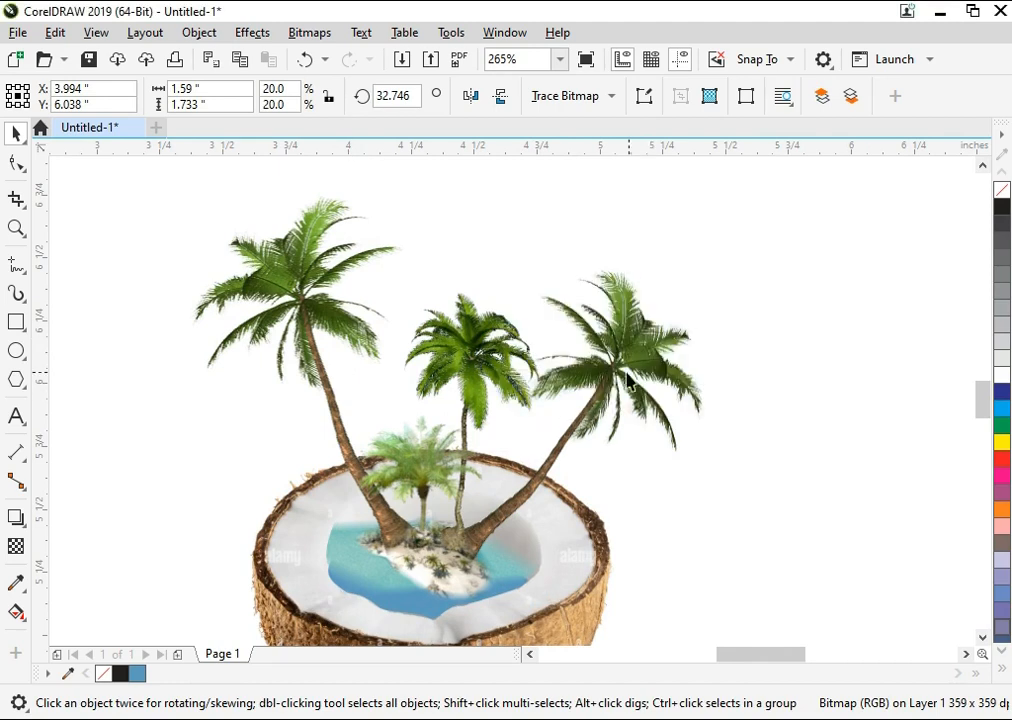
Step: Apply the same brightness and contrast adjustment to the right leaning palm
left_click(648, 347)
key("ctrl+b")
left_click(571, 432)
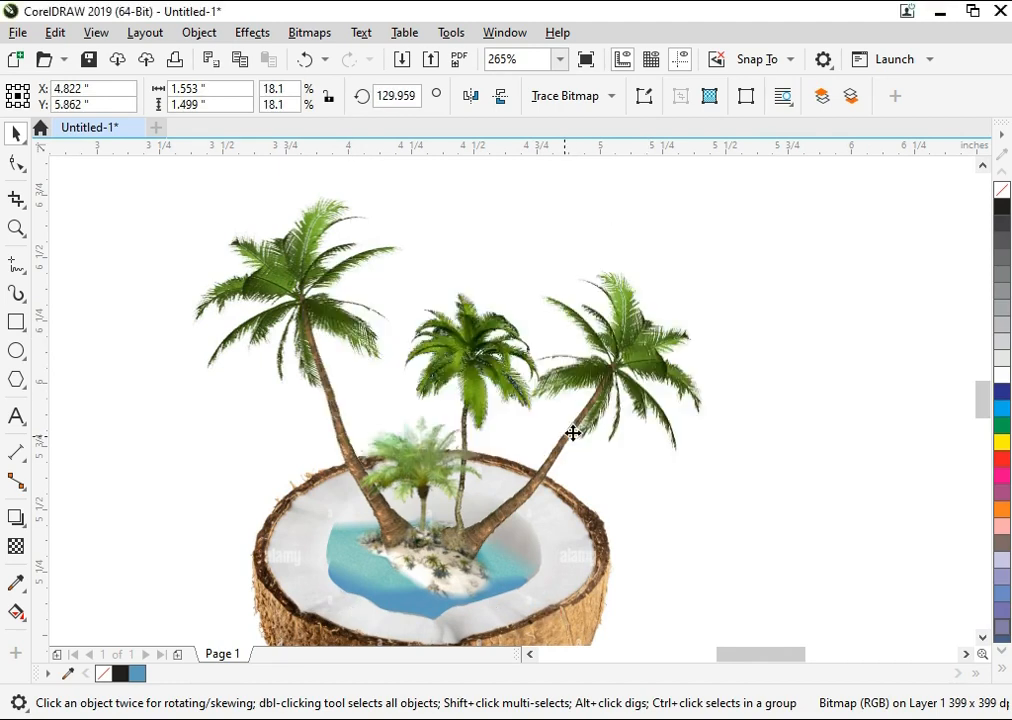
left_click(125, 271)
key("F4")
Step: Bring the clipart1953195 birds image in from the PICS folder and scale it down to about 2.7%
key("alt+Tab")
left_click(560, 583)
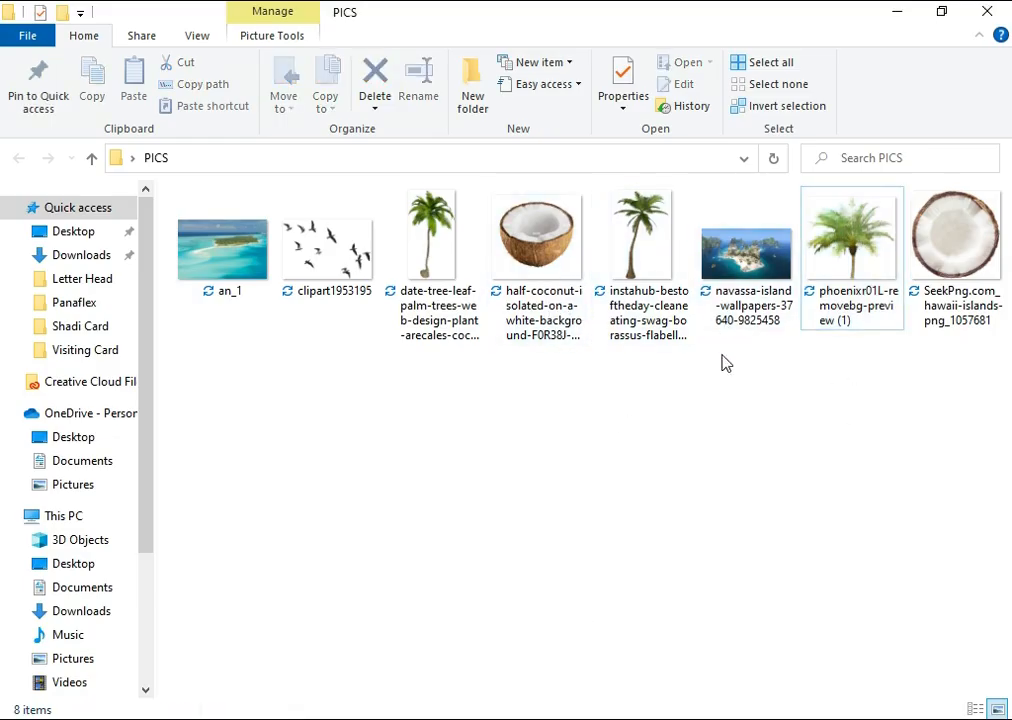
left_click_drag(330, 250, 267, 409)
key("shift+F2")
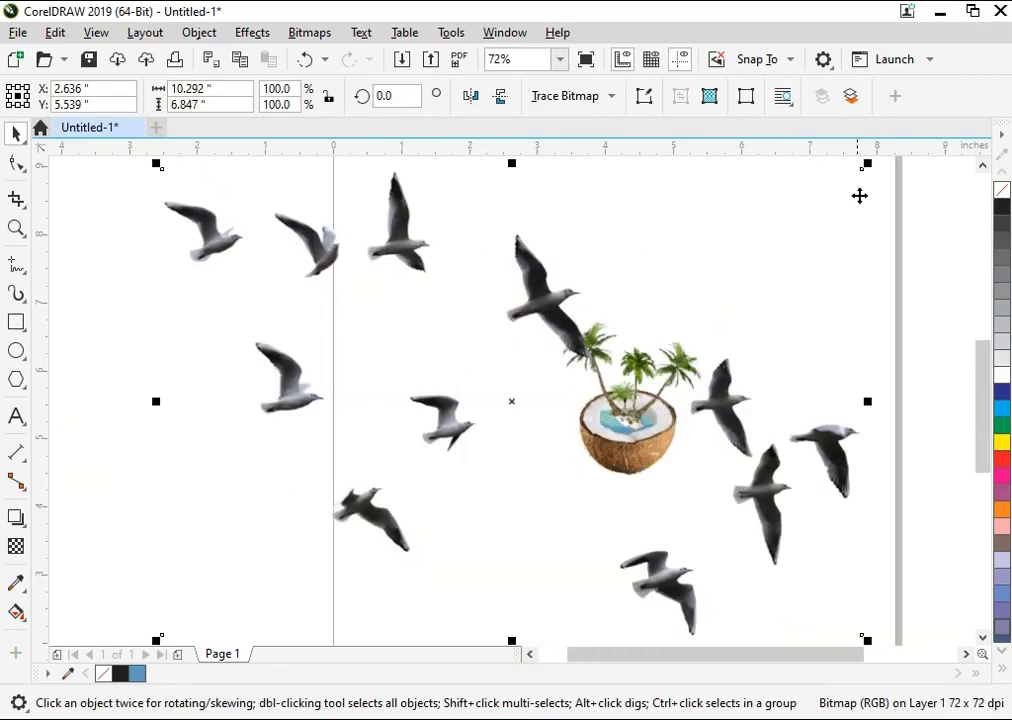
left_click_drag(870, 163, 843, 394)
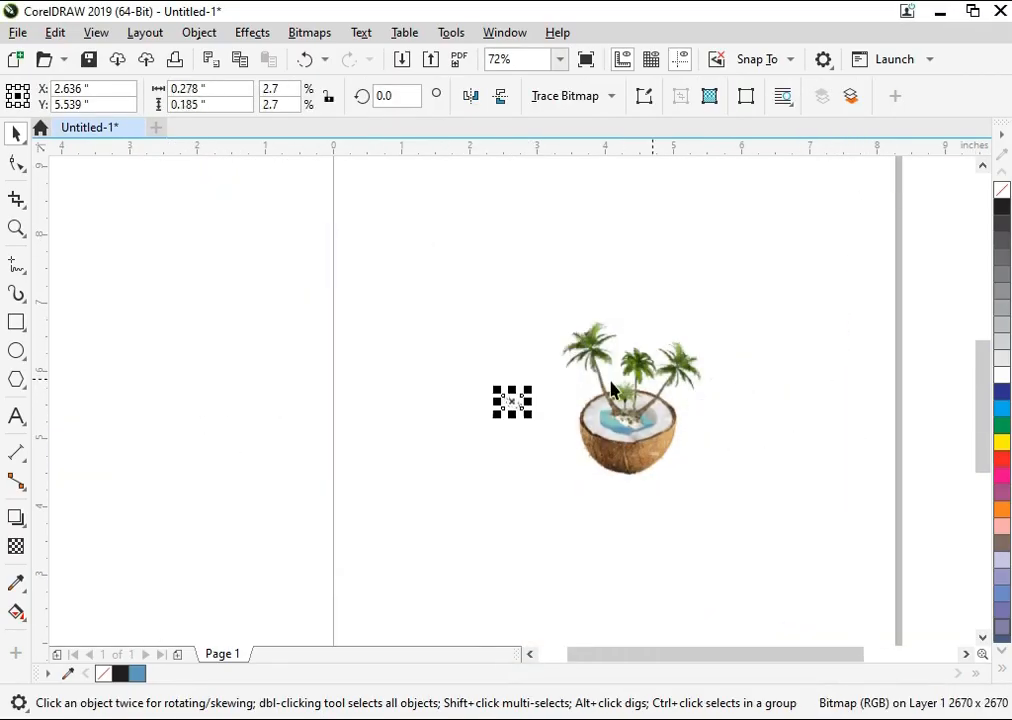
Step: Place the flock of birds above the date palm beside the left palm's crown and enlarge it to about 5%
key("F4")
left_click_drag(266, 418, 574, 245)
scroll(574, 245, "down", 1)
key("F2")
left_click_drag(524, 197, 684, 334)
mouse_move(458, 351)
left_mouse_down()
mouse_move(504, 388)
mouse_move(491, 340)
mouse_move(465, 333)
mouse_move(449, 343)
left_mouse_up()
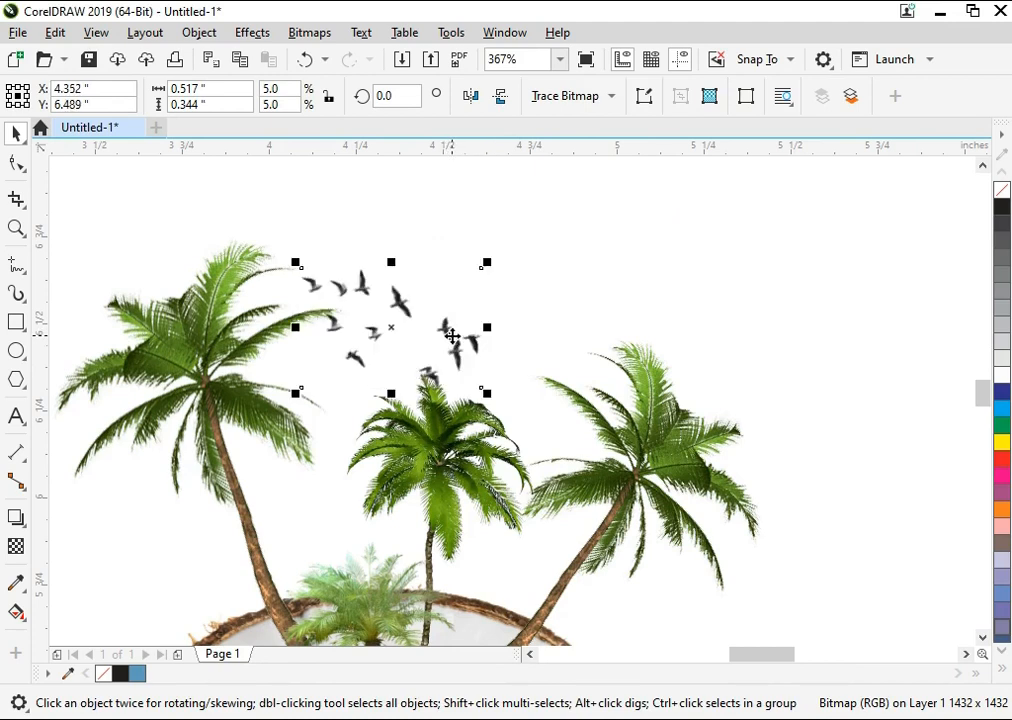
left_click_drag(487, 393, 482, 387)
left_click_drag(481, 264, 499, 246)
left_click_drag(456, 300, 441, 318)
left_click(585, 322)
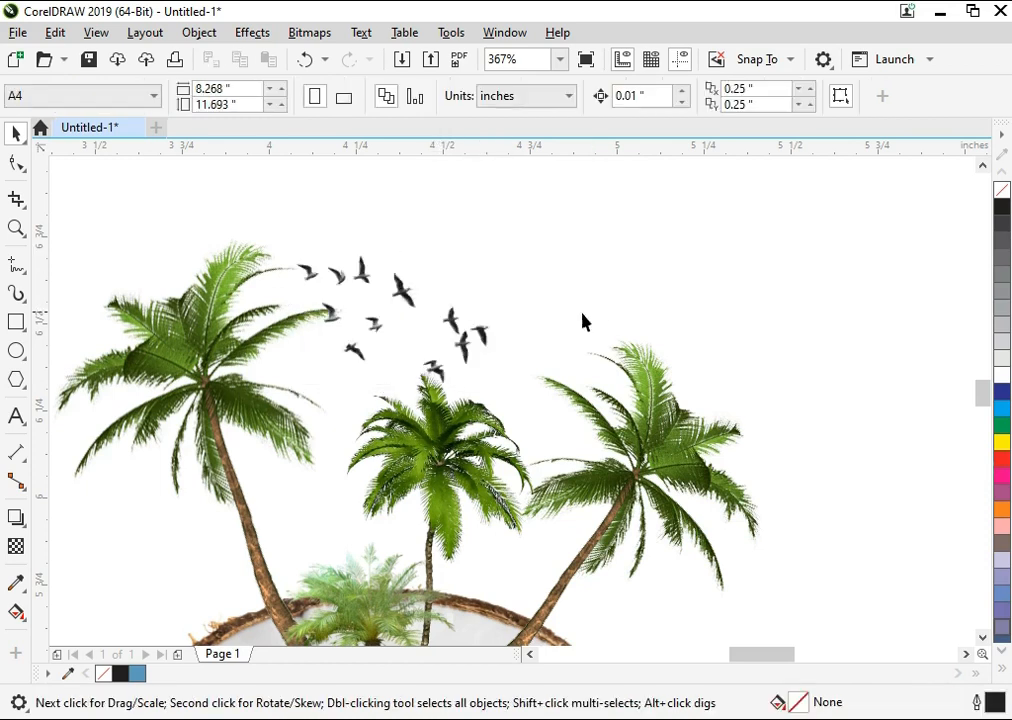
Step: Select the whole composition and unlock the coconut image
key("F3")
key("F3")
key("F2")
left_click(578, 363)
key("ctrl+a")
left_click_drag(305, 235, 358, 278)
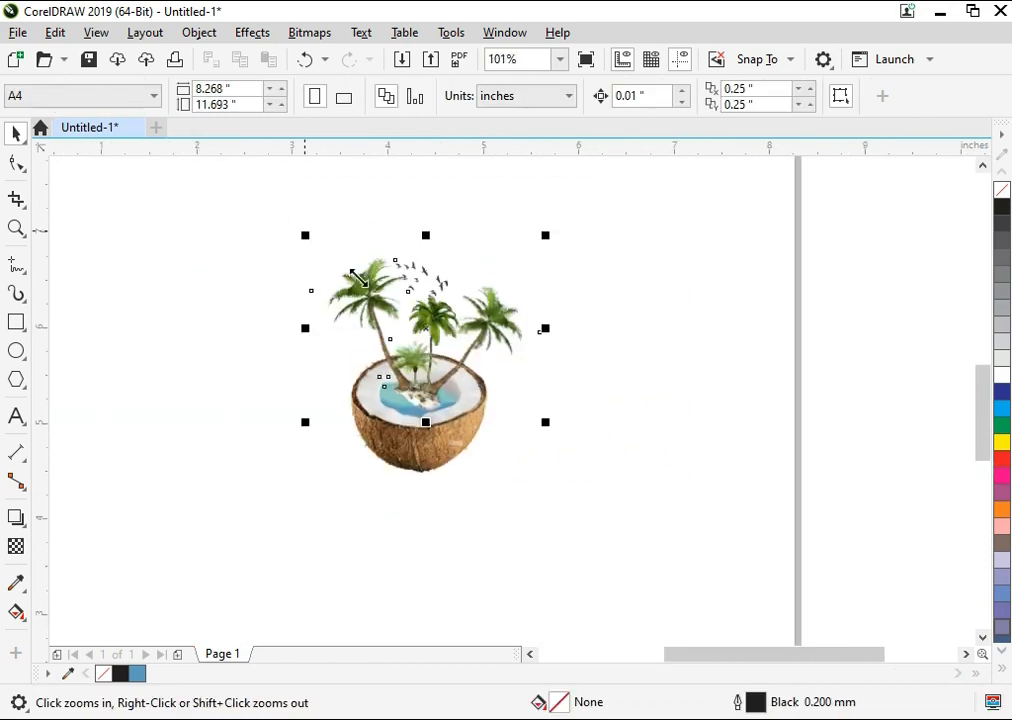
right_click(461, 451)
left_click(495, 490)
Step: Group the coconut with the island, palms and birds and nudge the group down slightly
left_click_drag(597, 223, 200, 546)
key("ctrl+g")
key("Down")
key("Down")
key("Down")
key("Down")
key("Down")
key("Down")
key("Down")
key("Down")
key("Down")
key("Down")
key("Down")
key("Down")
key("Down")
key("Down")
key("Down")
key("Down")
key("Down")
key("Down")
key("Down")
key("Down")
left_click(622, 290)
Step: Draw a rectangle about 3.11 by 3.76 inches as a frame around the coconut composition
key("F2")
left_click_drag(679, 174, 135, 605)
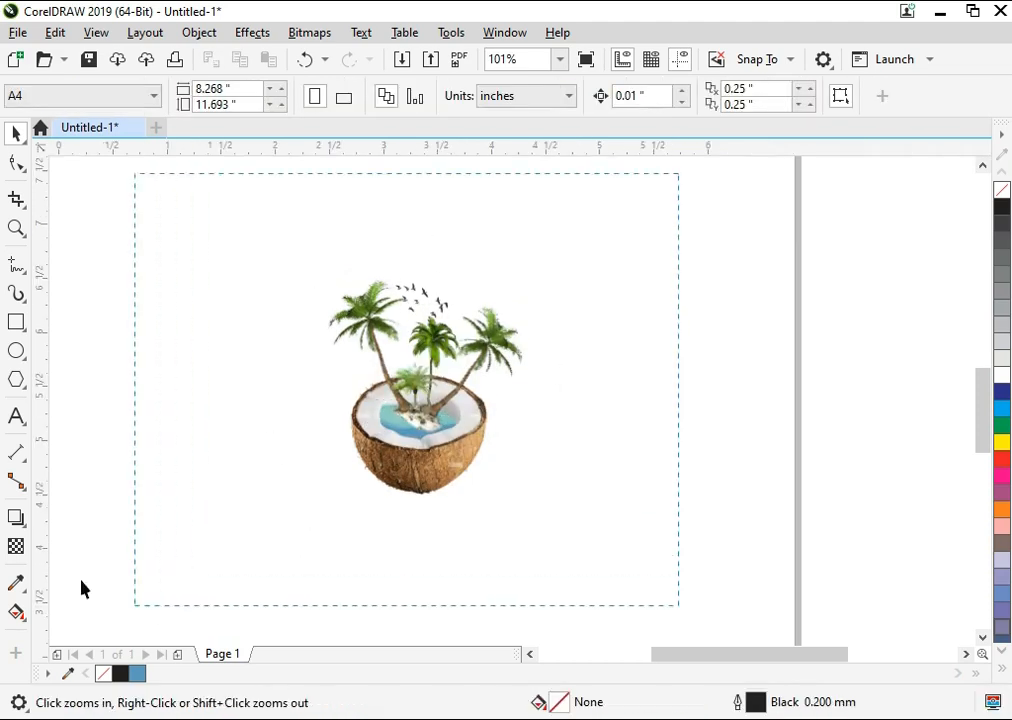
left_click(16, 322)
left_click_drag(357, 198, 690, 560)
key("space")
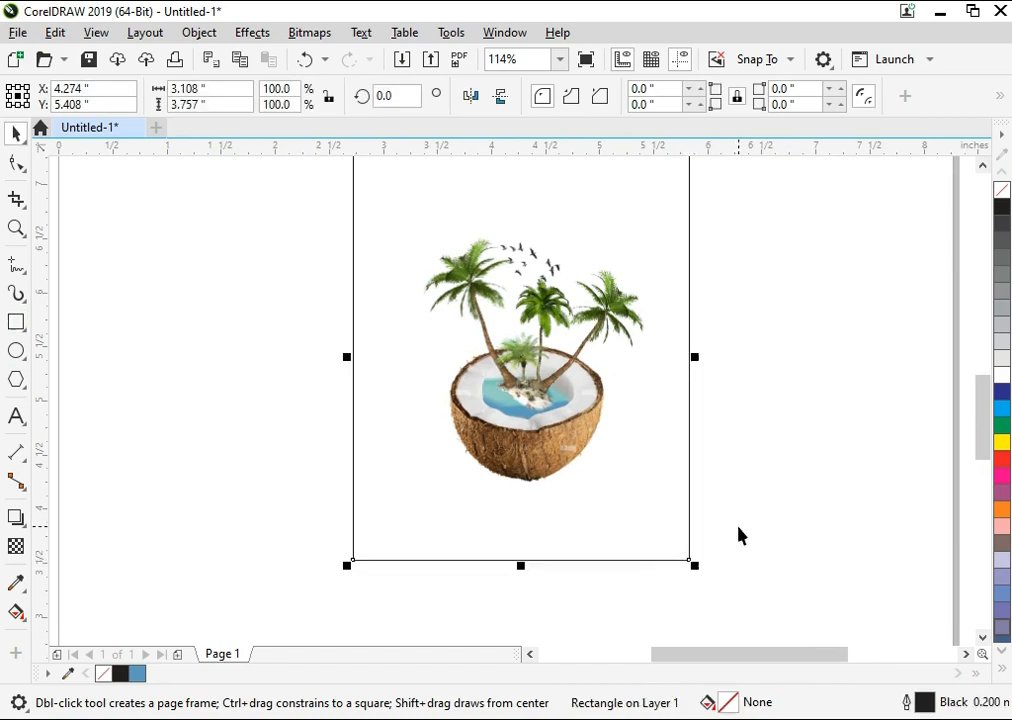
Step: Center the coconut composition horizontally on the rectangle frame
key("F4")
left_click(548, 350)
left_click(601, 237, "shift")
key("c")
key("Escape")
scroll(678, 347, "down", 2)
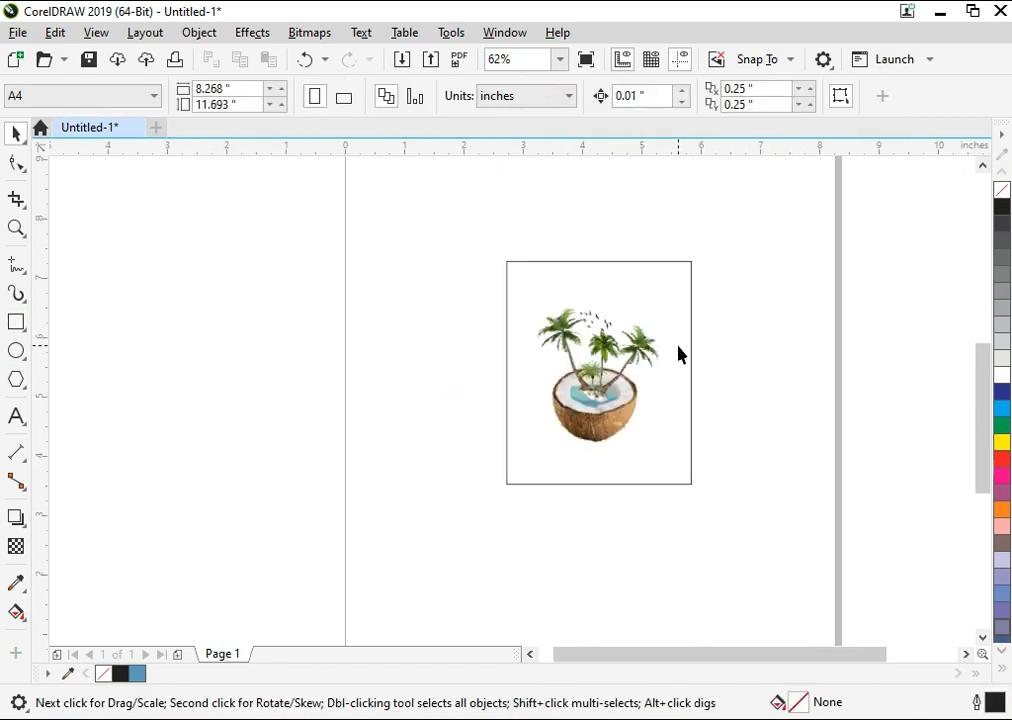
Step: Extend the rectangle frame upward to a height of about 4.37 inches
left_click(600, 262)
left_click_drag(599, 258, 599, 226)
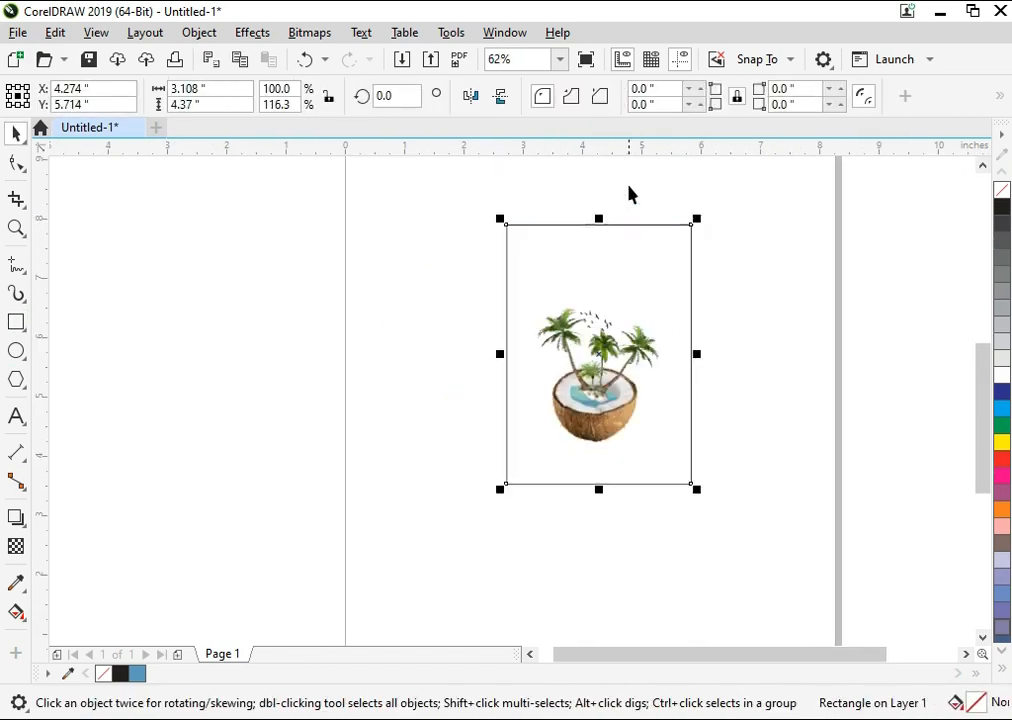
key("Escape")
Step: Enlarge the coconut composition to about 102.6% and center it horizontally again within the frame
scroll(674, 386, "up", 2)
left_click(676, 382)
left_click(575, 458)
left_click_drag(537, 492, 544, 493)
left_click_drag(653, 586, 659, 601)
left_click(678, 590, "shift")
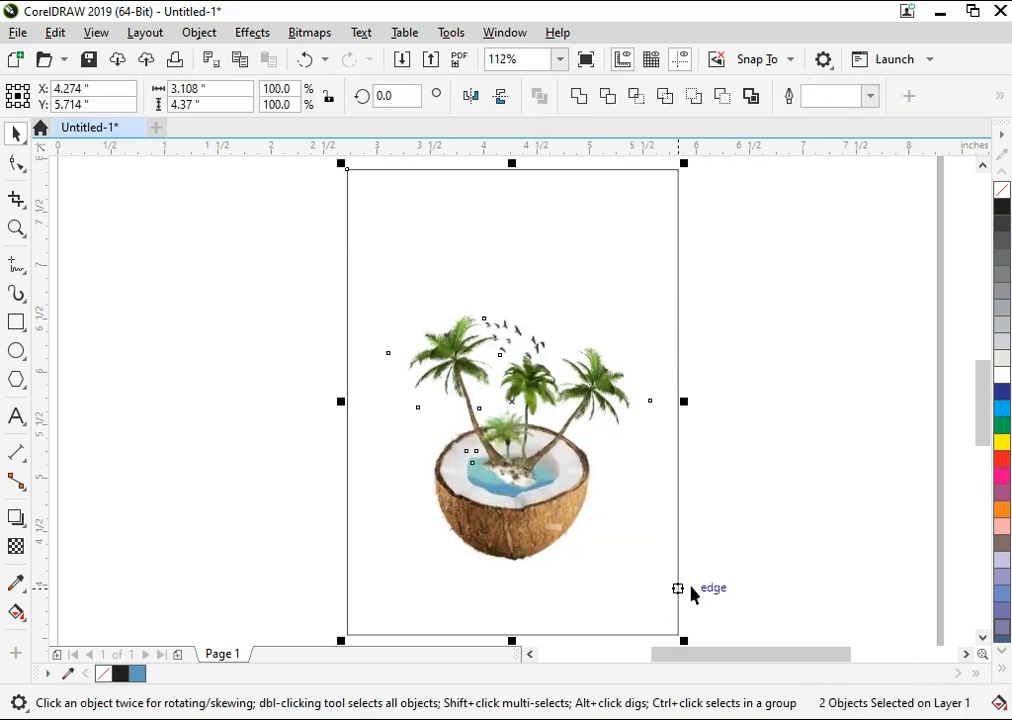
key("c")
key("Escape")
Step: Ungroup the composition so the coconut is separate from the island, palm and bird artwork
left_click(531, 529)
key("F2")
left_click_drag(334, 250, 724, 602)
key("Escape")
left_click(587, 333)
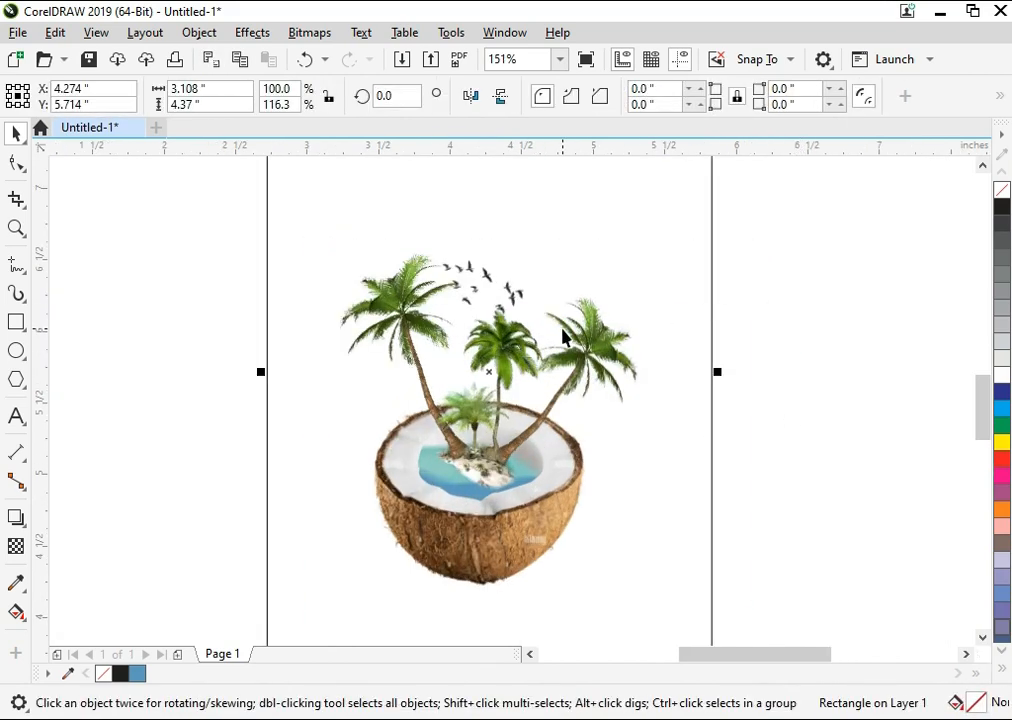
left_click(563, 332)
key("ctrl+u")
left_click(255, 497)
Step: Try to enlarge the island, palm and bird group to about 115.3% and reposition it inside the coconut
left_click(493, 416)
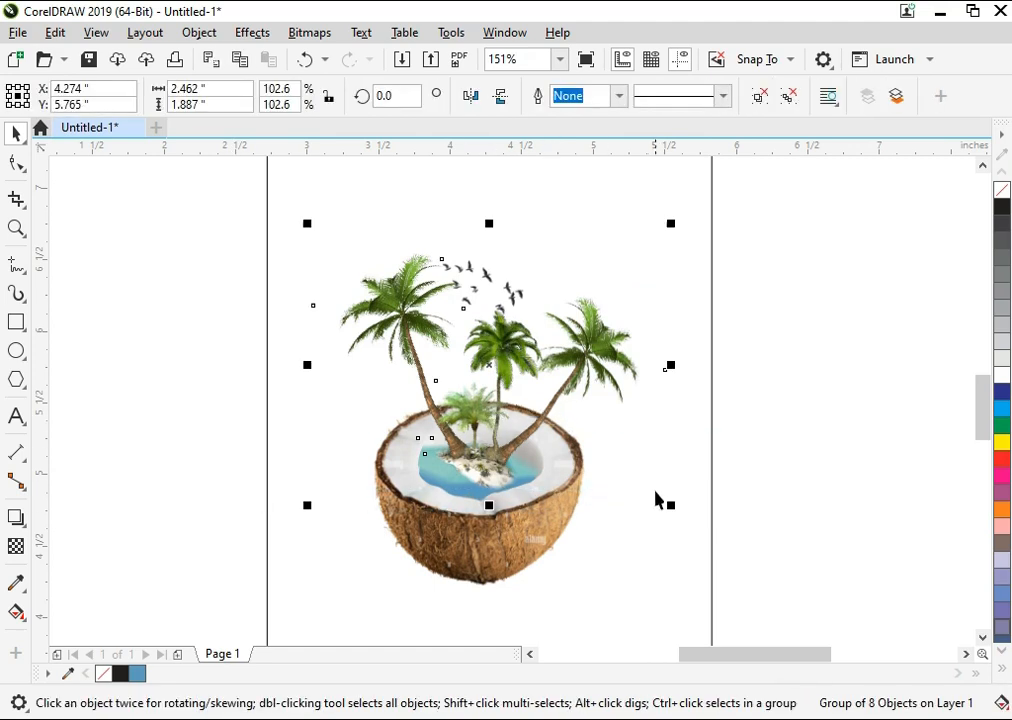
left_click_drag(668, 506, 690, 531)
left_click_drag(535, 425, 547, 400)
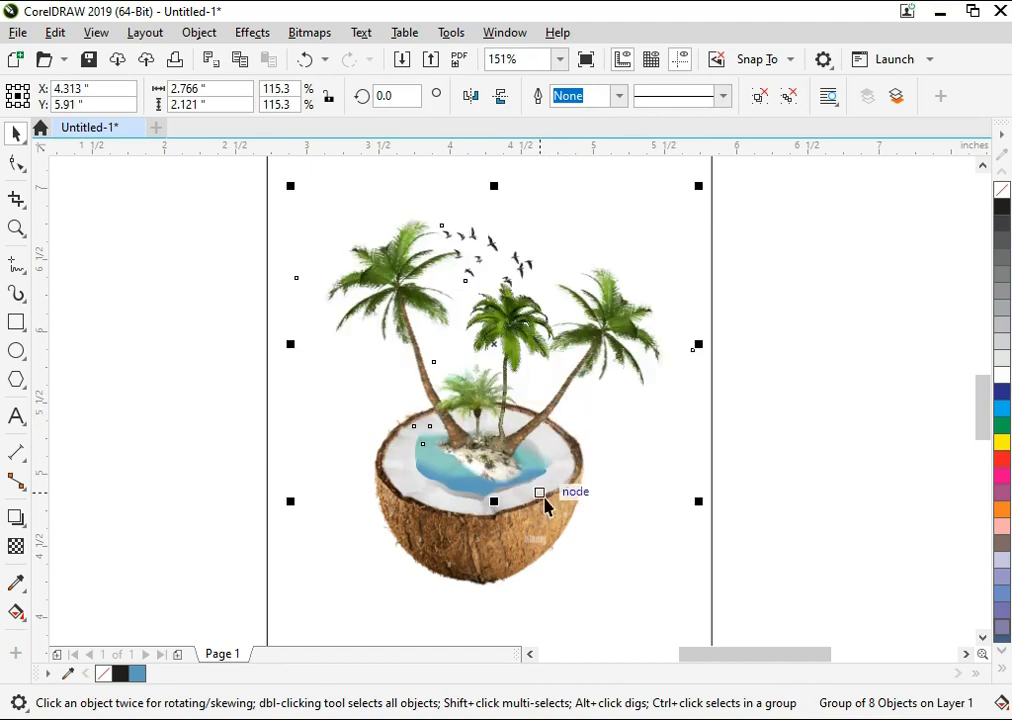
key("ctrl+z")
left_click(549, 514)
key("ctrl+z")
key("ctrl+z")
Step: Rotate the coconut together with the island, palm and bird group about 19 degrees counterclockwise
left_click(750, 479)
scroll(727, 391, "down", 1)
left_click_drag(765, 278, 418, 565)
left_click(654, 485)
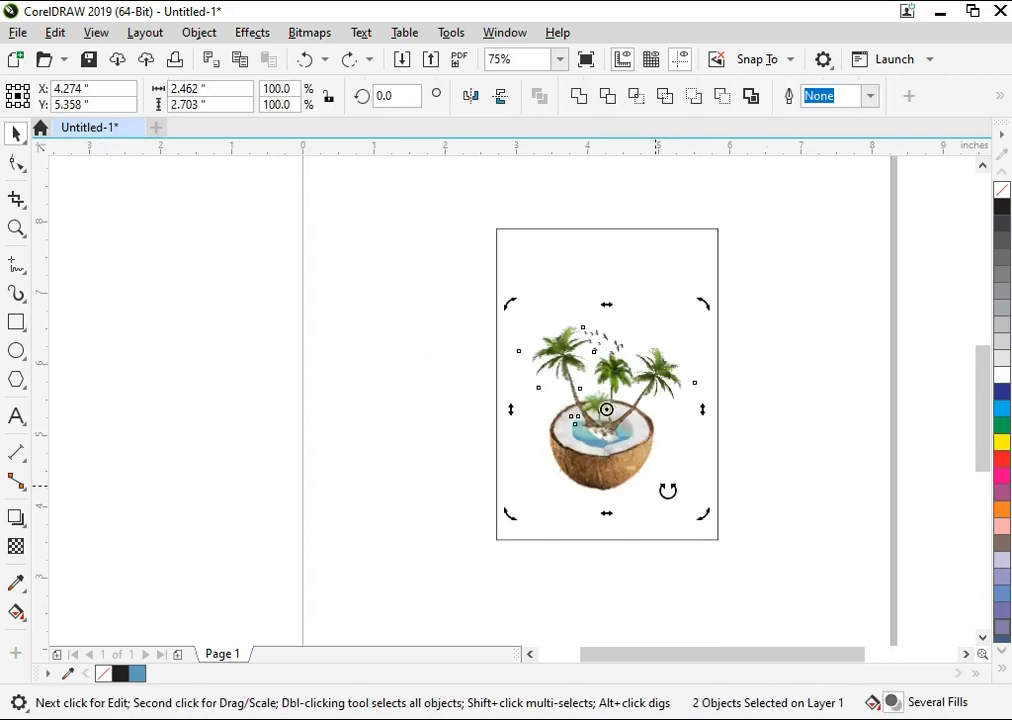
left_click_drag(703, 516, 727, 477)
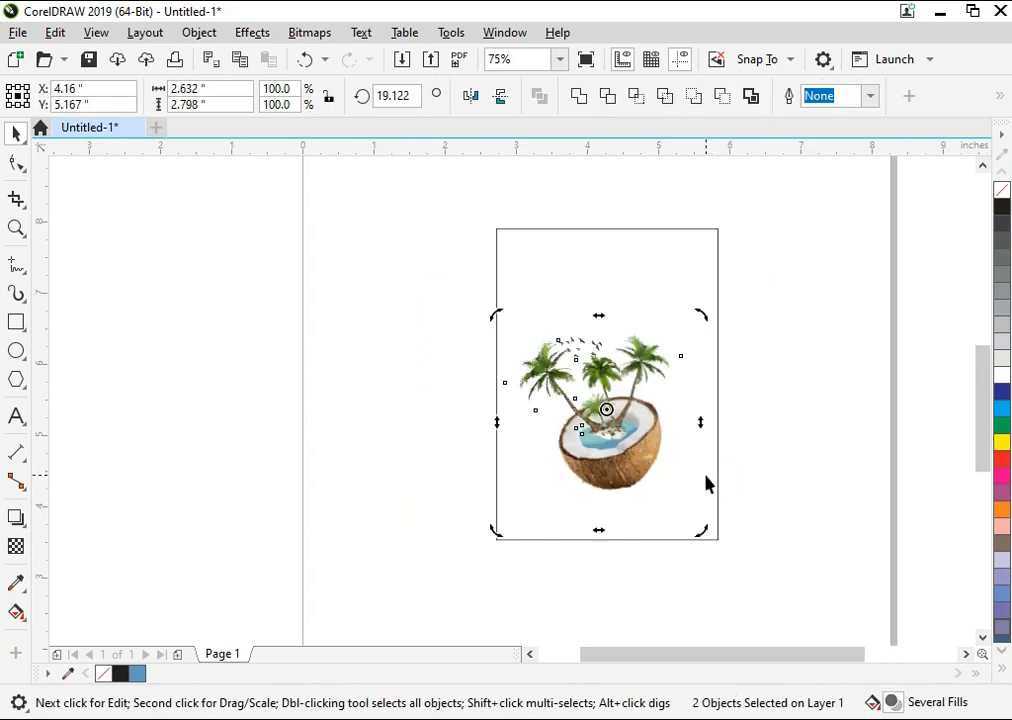
left_click(792, 490)
key("z")
left_click_drag(466, 519, 466, 519)
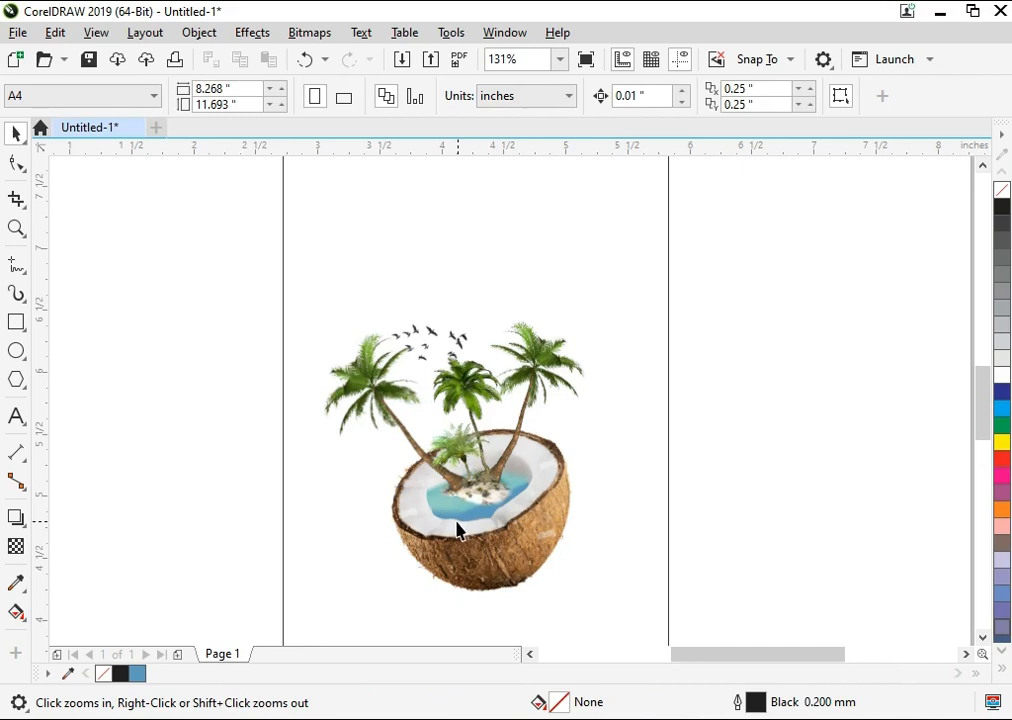
Step: Try to rotate the island, palm and bird group slightly on its own
left_click(528, 412)
left_click(547, 361)
left_click_drag(613, 296, 621, 307)
key("Escape")
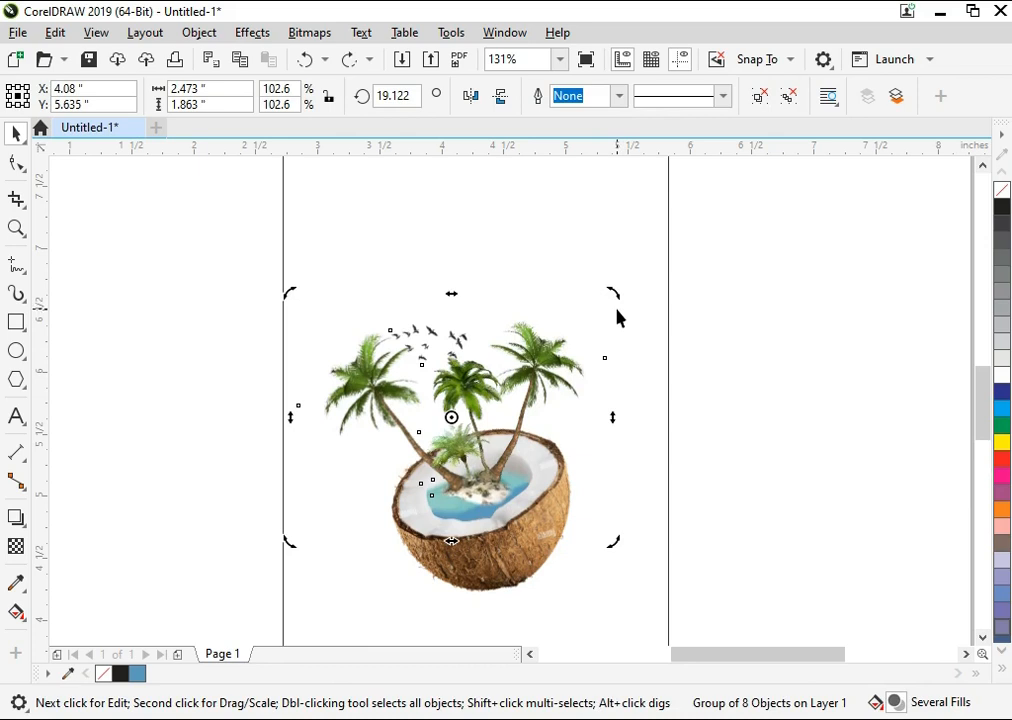
Step: Rotate the palm and bird artwork slightly clockwise above the tilted coconut
left_click(750, 267)
left_click_drag(282, 493, 282, 490)
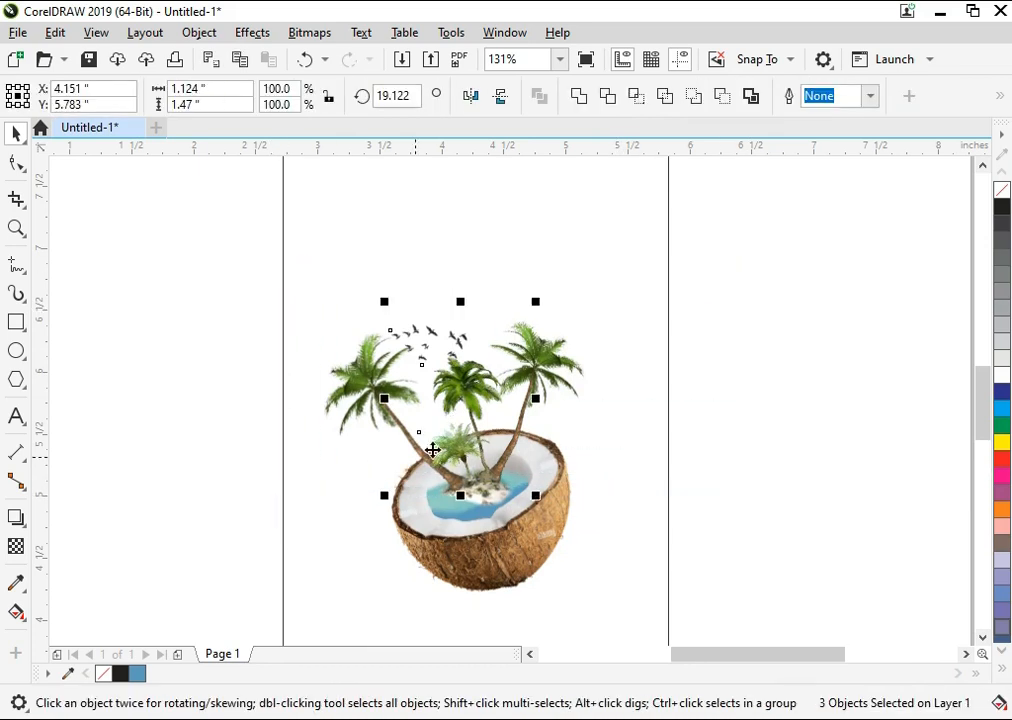
left_click(548, 366, "shift")
left_click(358, 378, "shift")
left_click(531, 367)
mouse_move(616, 290)
left_mouse_down()
mouse_move(637, 321)
mouse_move(630, 305)
left_mouse_up()
Step: Move the palm artwork slightly down so the trunks sit on the island inside the coconut
key("F2")
left_click_drag(788, 255, 284, 624)
mouse_move(454, 436)
left_mouse_down()
mouse_move(445, 469)
mouse_move(450, 455)
left_mouse_up()
left_click(449, 438)
key("F2")
left_click_drag(541, 368, 355, 564)
left_click_drag(463, 345, 540, 372)
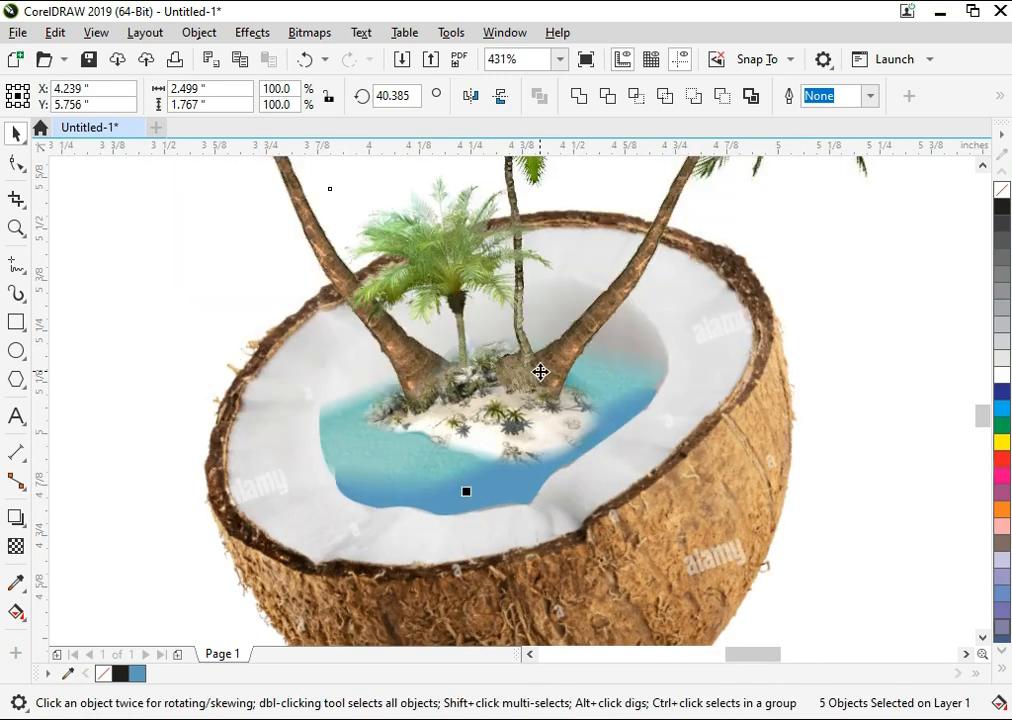
Step: Group the palms, birds and island together with the coconut
key("shift+F4")
left_click(759, 446)
key("F2")
left_click_drag(773, 226, 296, 604)
key("ctrl+g")
left_click(552, 556, "shift")
key("ctrl+g")
left_click(786, 488)
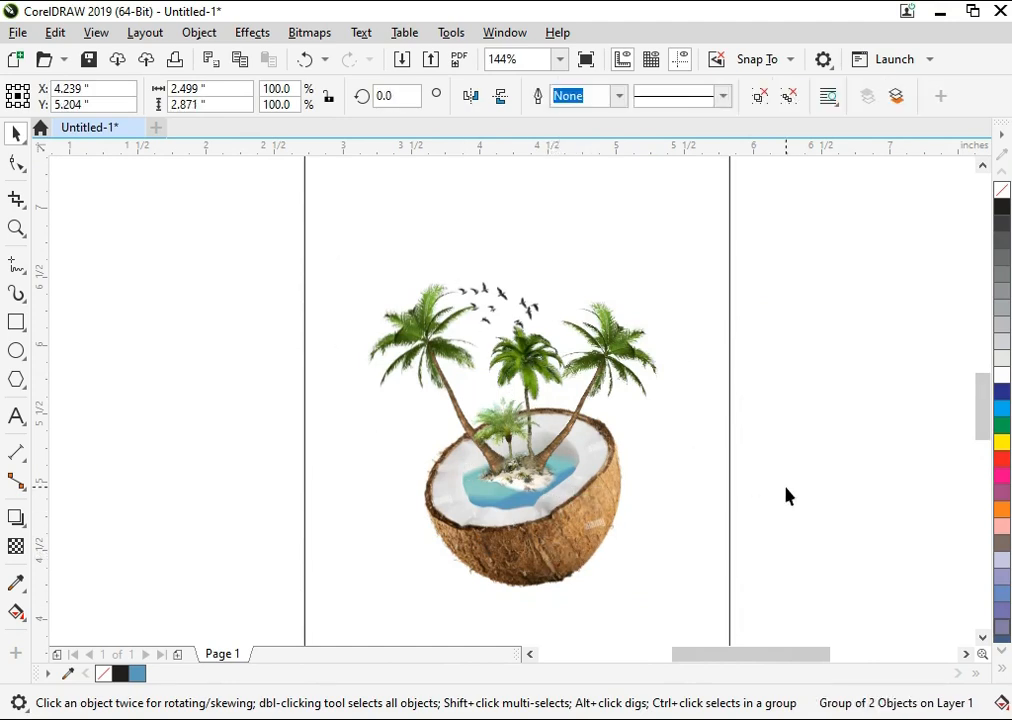
Step: Draw a flat ellipse about 0.75 by 0.15 inches just below the coconut
key("F4")
key("F2")
left_click_drag(809, 357, 396, 640)
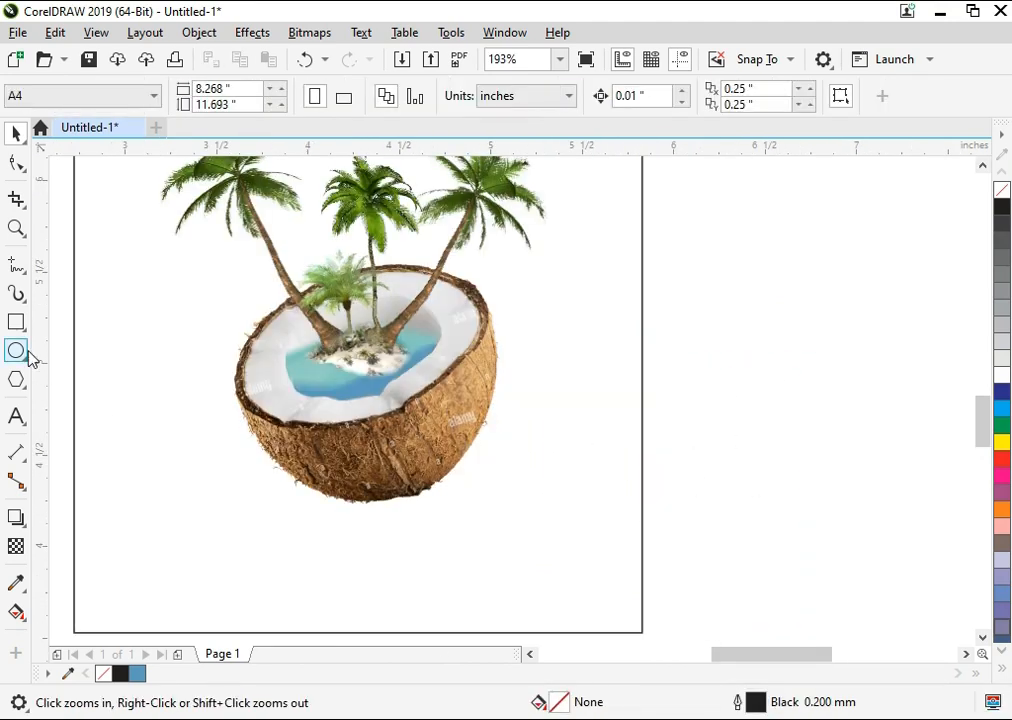
key("F7")
left_click_drag(304, 511, 442, 538)
key("space")
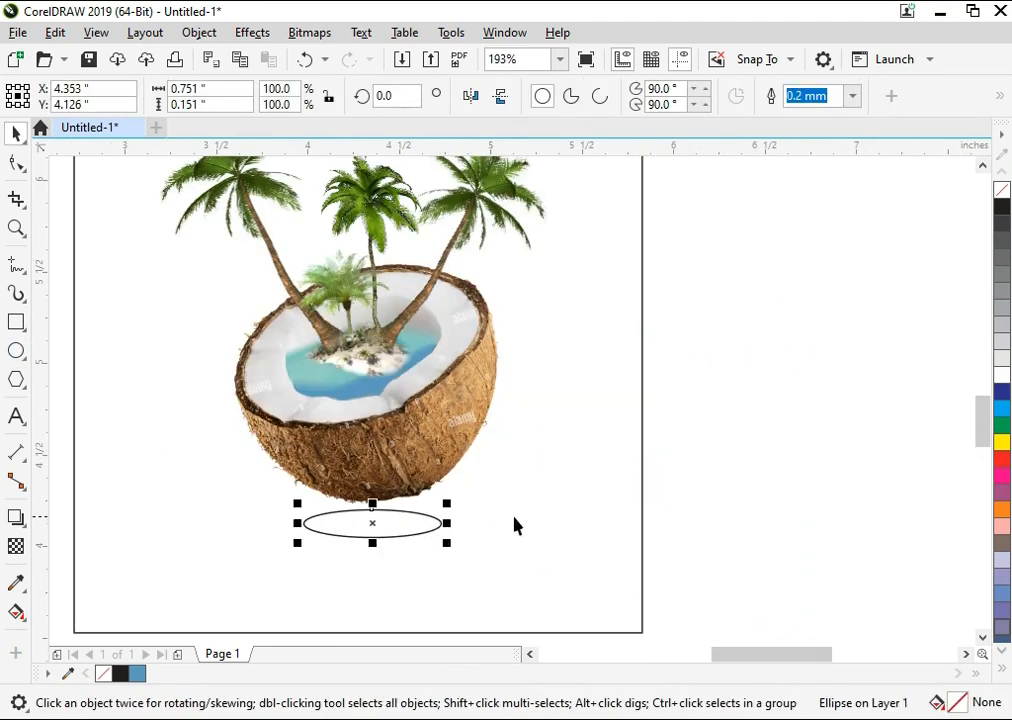
Step: Fill the ellipse with black without an outline and shift it slightly to line up beneath the coconut
key("ctrl+a")
left_click(729, 490)
left_click(429, 517)
left_click(1003, 200)
left_click_drag(402, 522, 408, 521)
Step: Convert the black ellipse to a bitmap and blur it strongly into a soft shadow
left_click(303, 33)
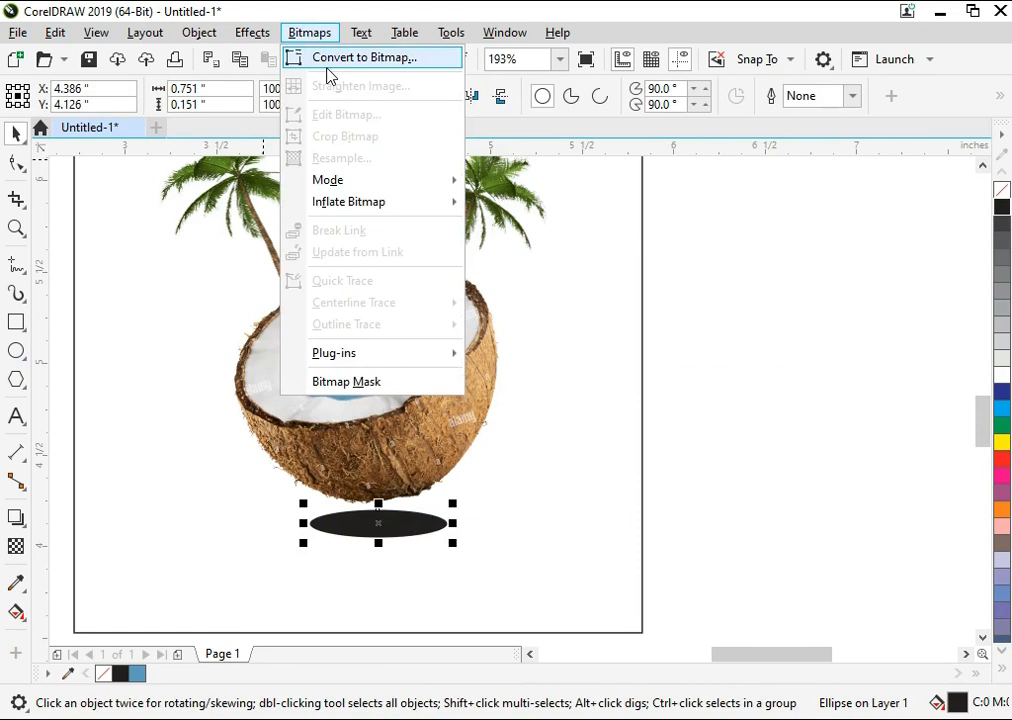
left_click(328, 56)
key("Return")
left_click(253, 32)
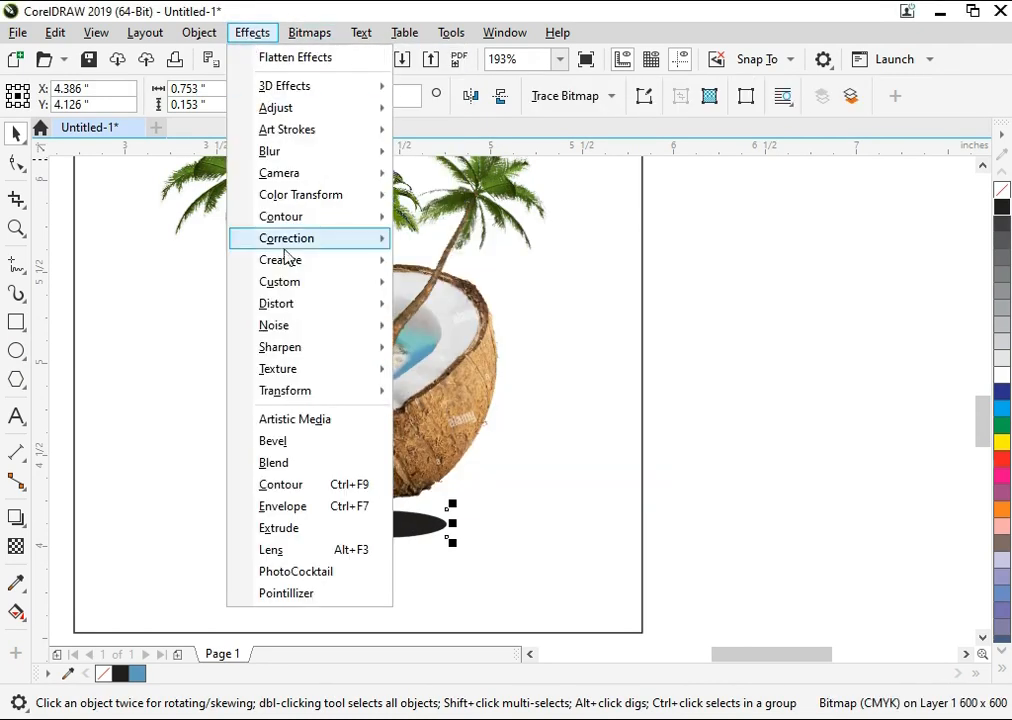
mouse_move(339, 156)
left_click(470, 176)
left_click_drag(392, 352, 544, 355)
left_click(590, 406)
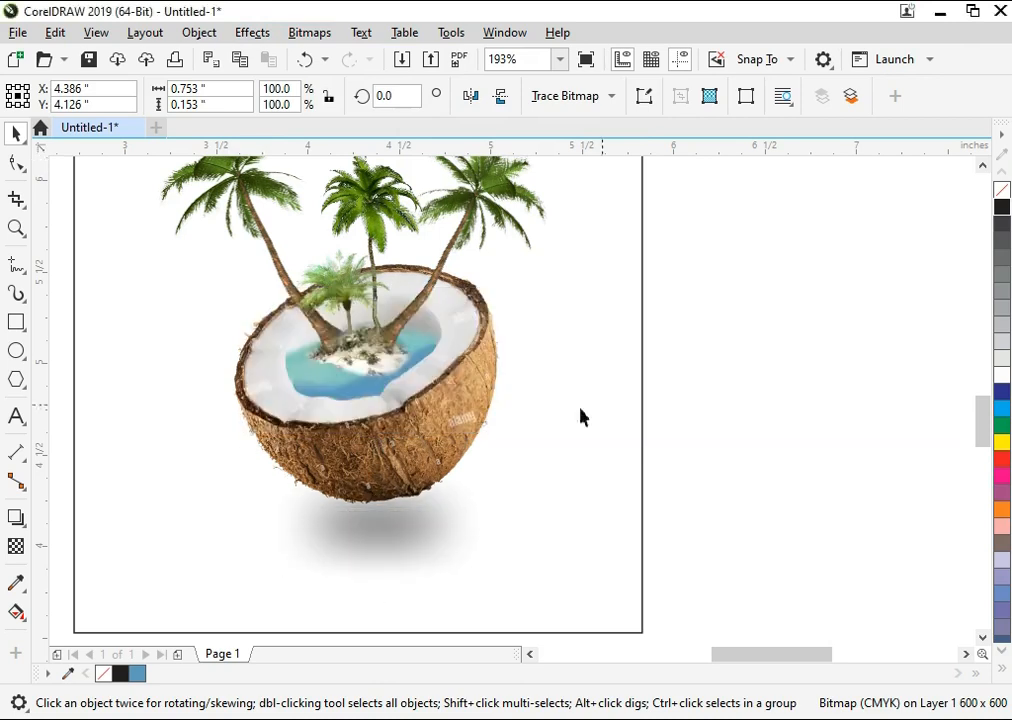
Step: Adjust the coconut artwork and its shadow so the shadow lies close beneath the shell
left_click_drag(380, 445, 391, 458)
left_click(631, 485)
left_click_drag(450, 525, 443, 509)
left_click(661, 481)
scroll(669, 500, "down", 1)
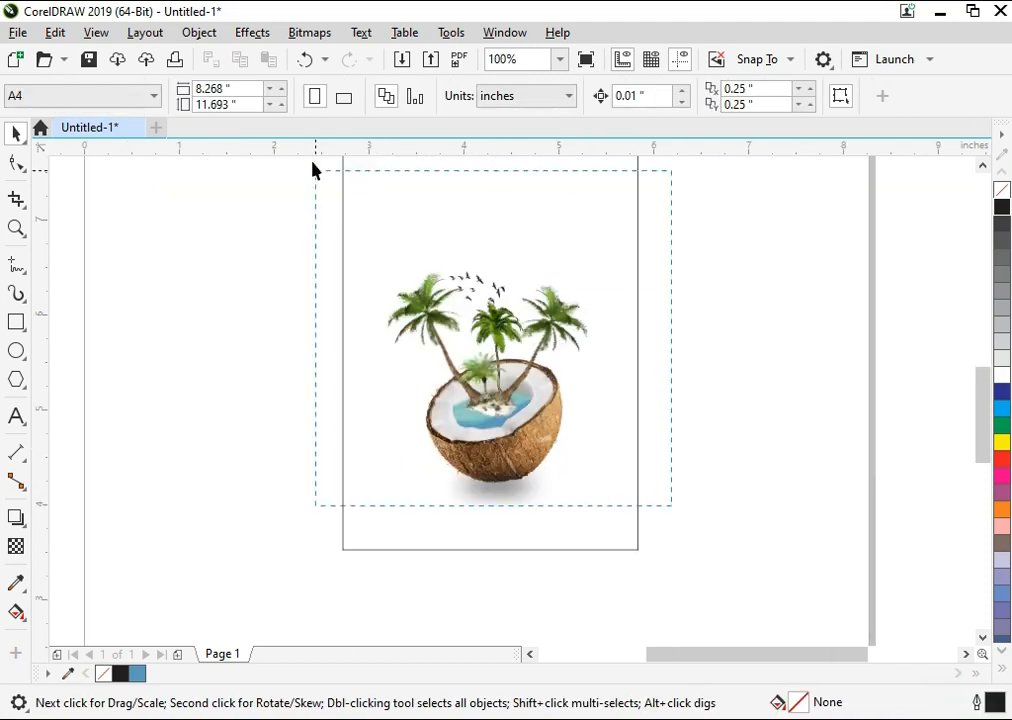
left_click(520, 517)
left_click(590, 537, "shift")
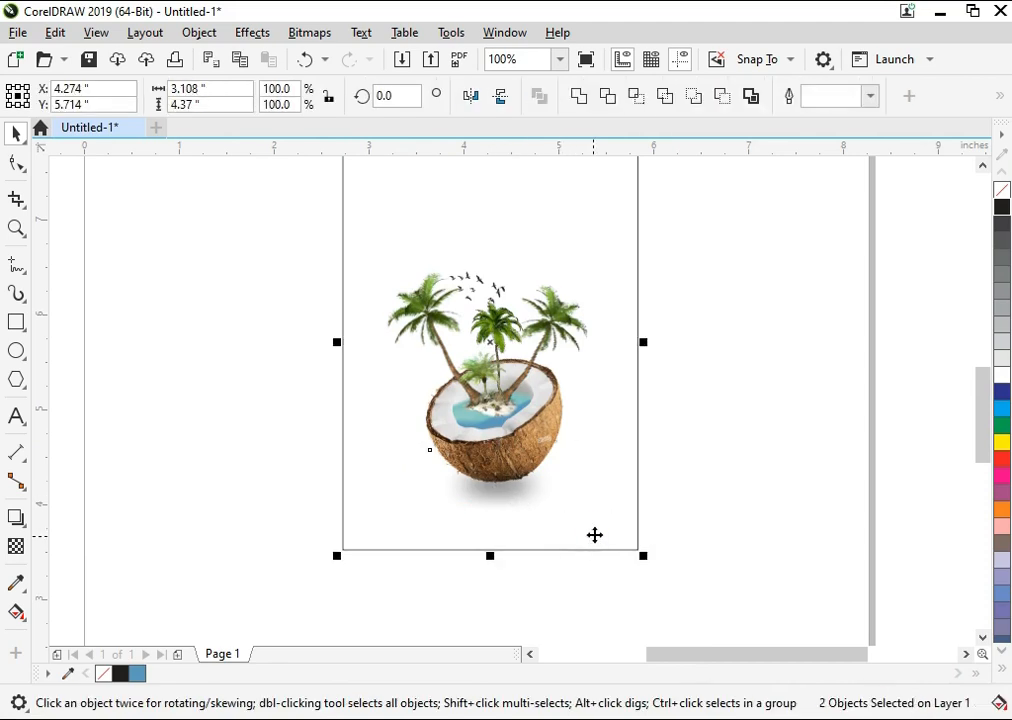
key("Escape")
key("F4")
left_click(515, 261)
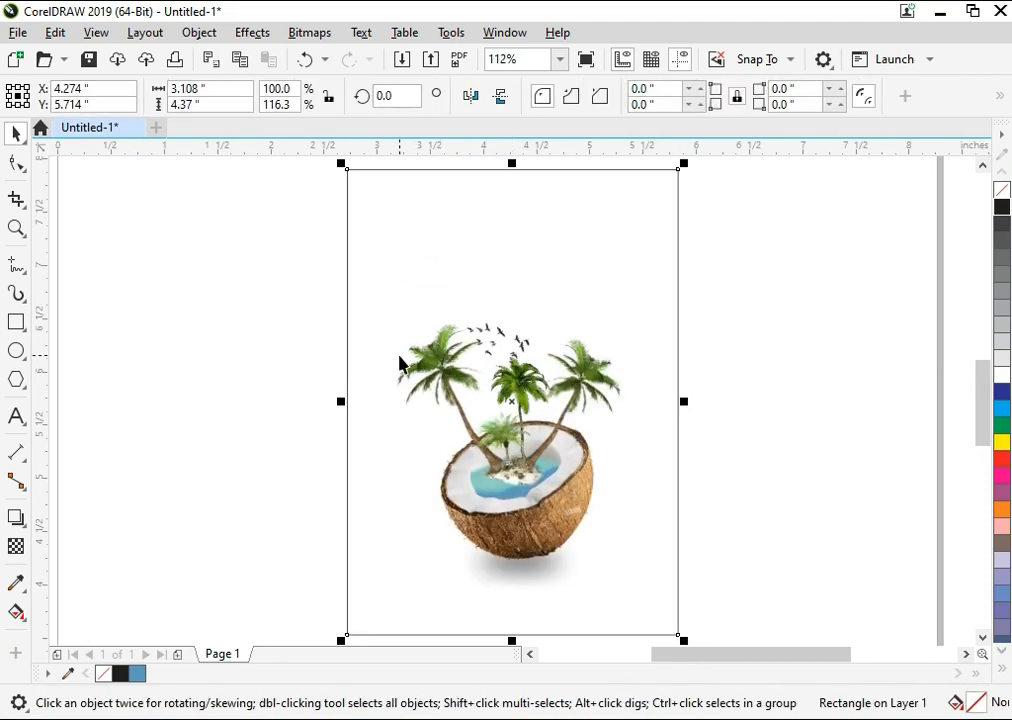
left_click(296, 420)
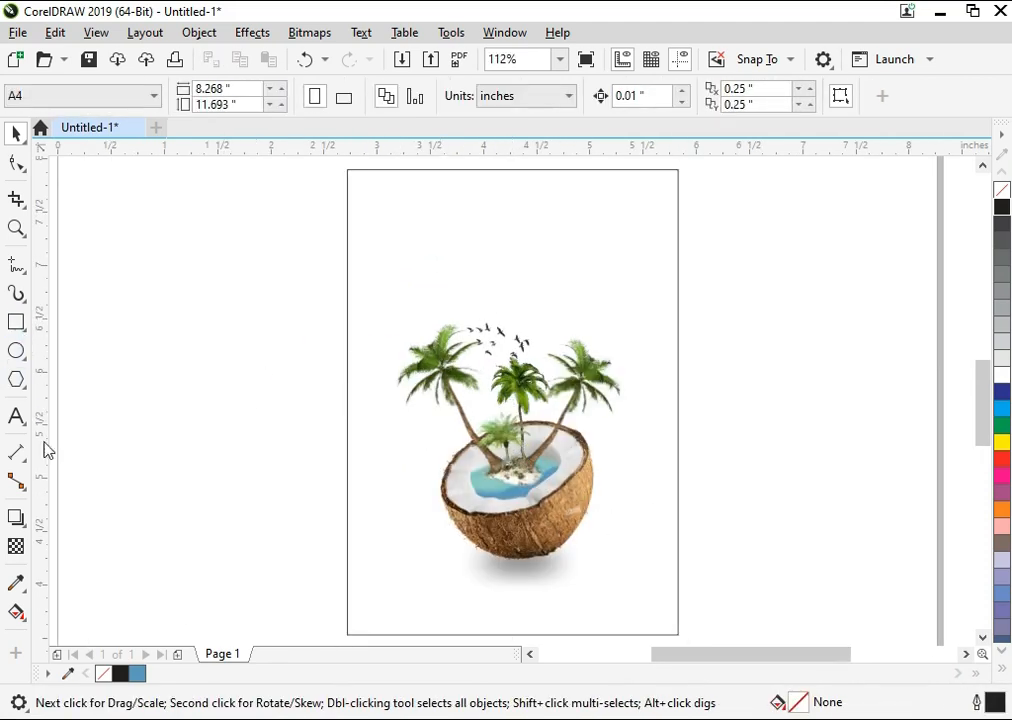
Step: Apply a vertical linear fountain fill from black at the upper end to white at the lower end of the frame
left_click(16, 612)
left_click_drag(511, 250, 511, 577)
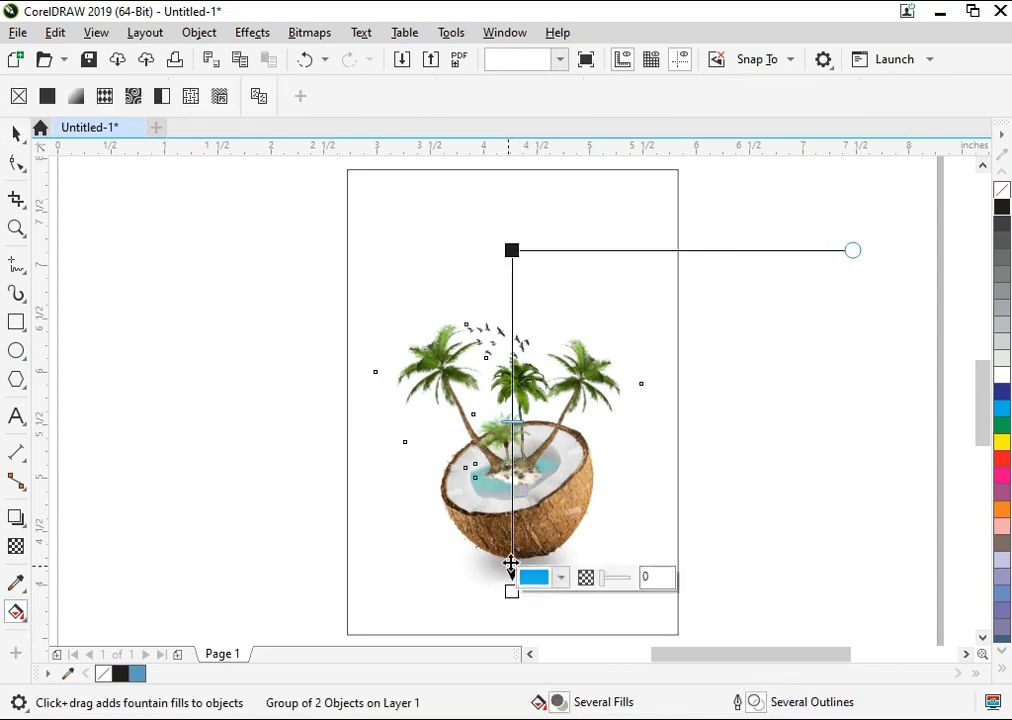
left_click(615, 543)
left_click_drag(511, 239, 511, 575)
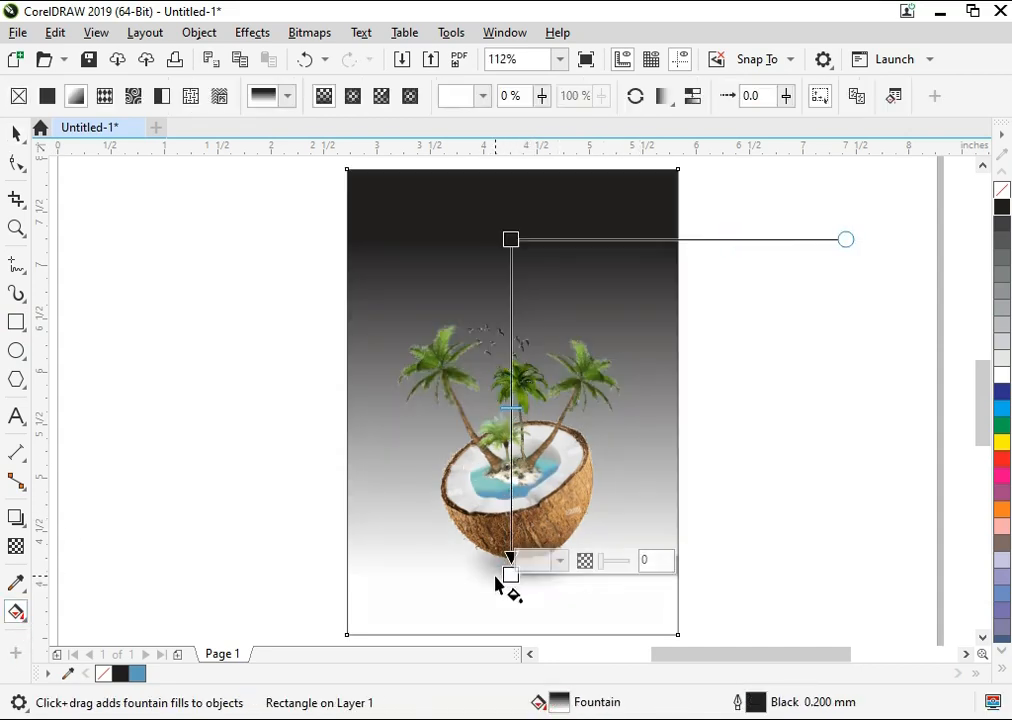
Step: Enable the RGB Palette from the palette libraries and collapse the Palettes docker
left_click(520, 32)
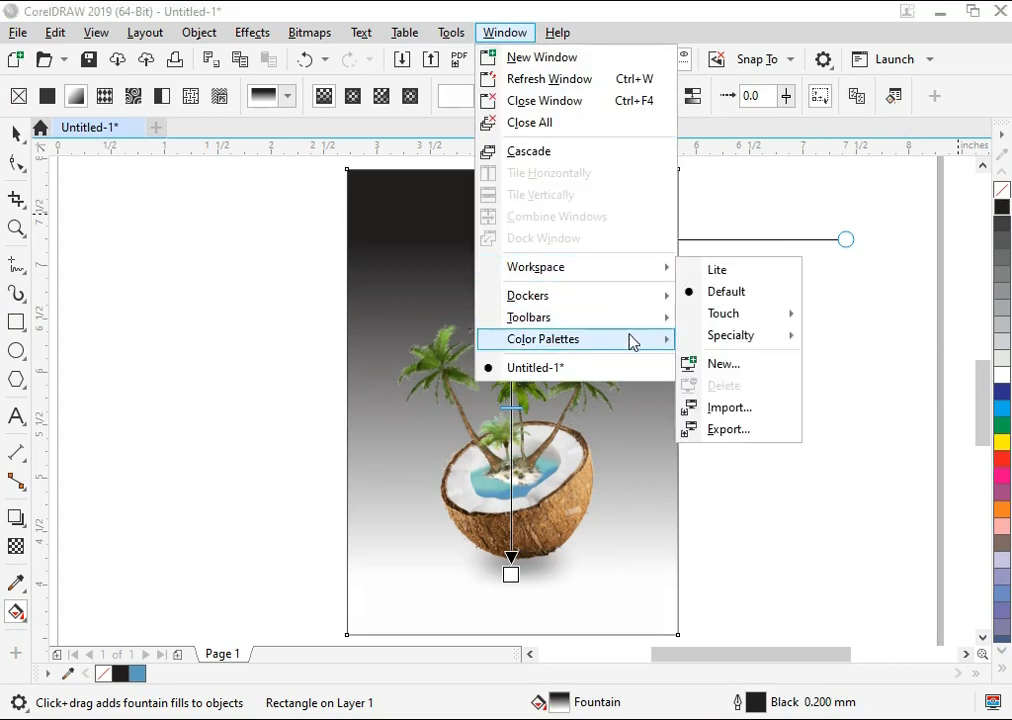
mouse_move(632, 341)
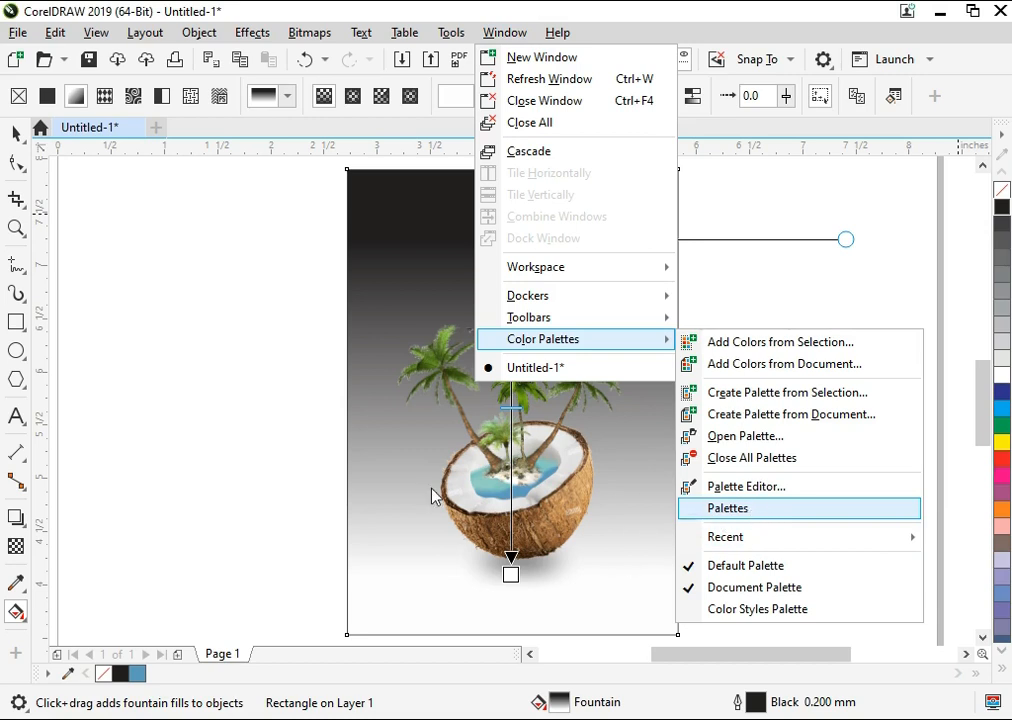
key("Return")
left_click(730, 358)
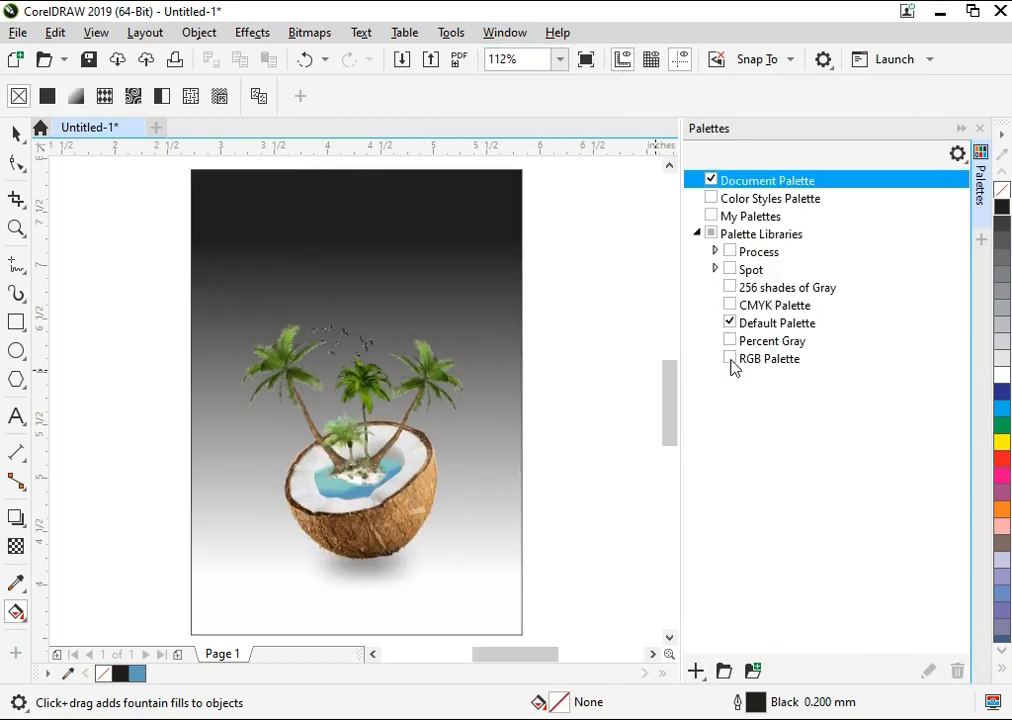
left_click(958, 130)
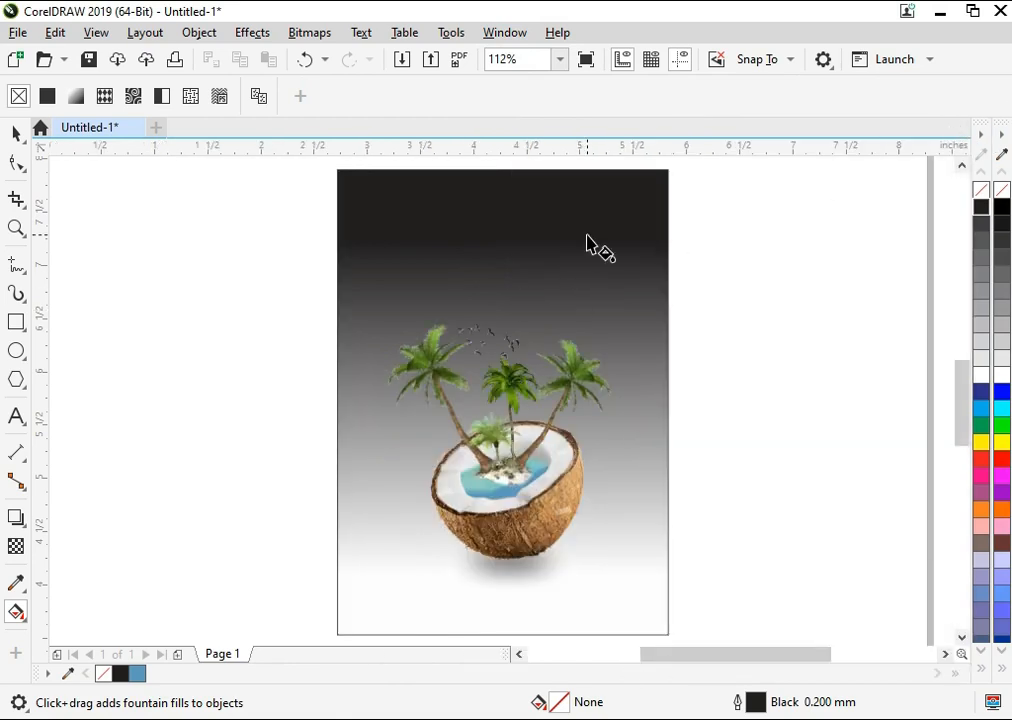
Step: Recolour the frame's fountain fill with RGB blue at the upper end and cyan at the lower end
left_click(535, 255)
left_click(877, 397)
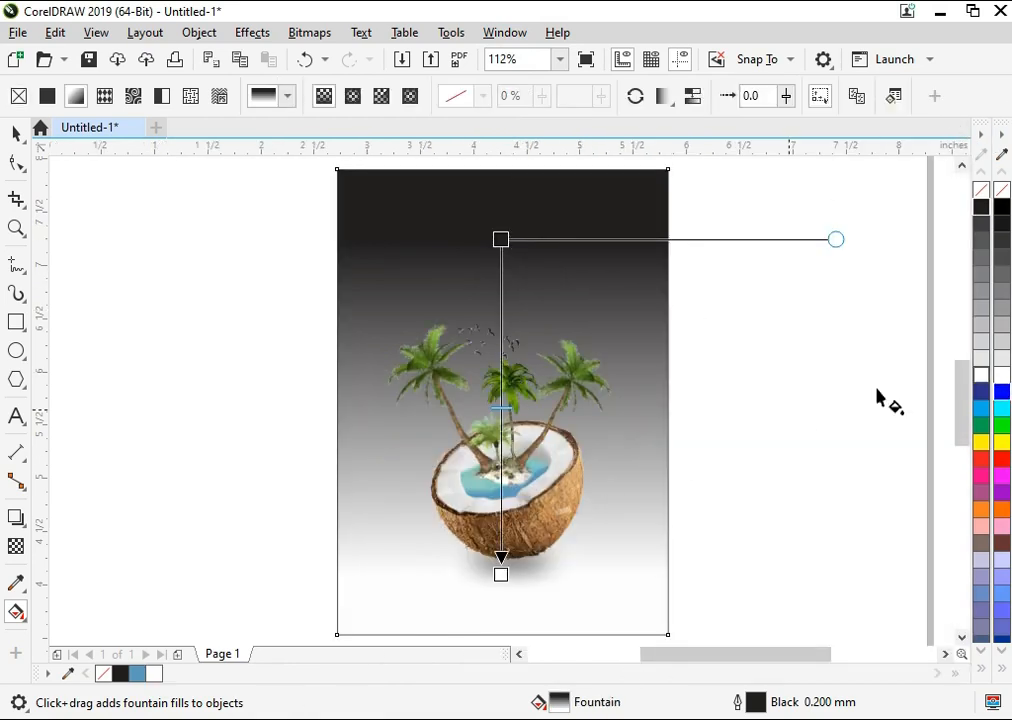
left_click(500, 242)
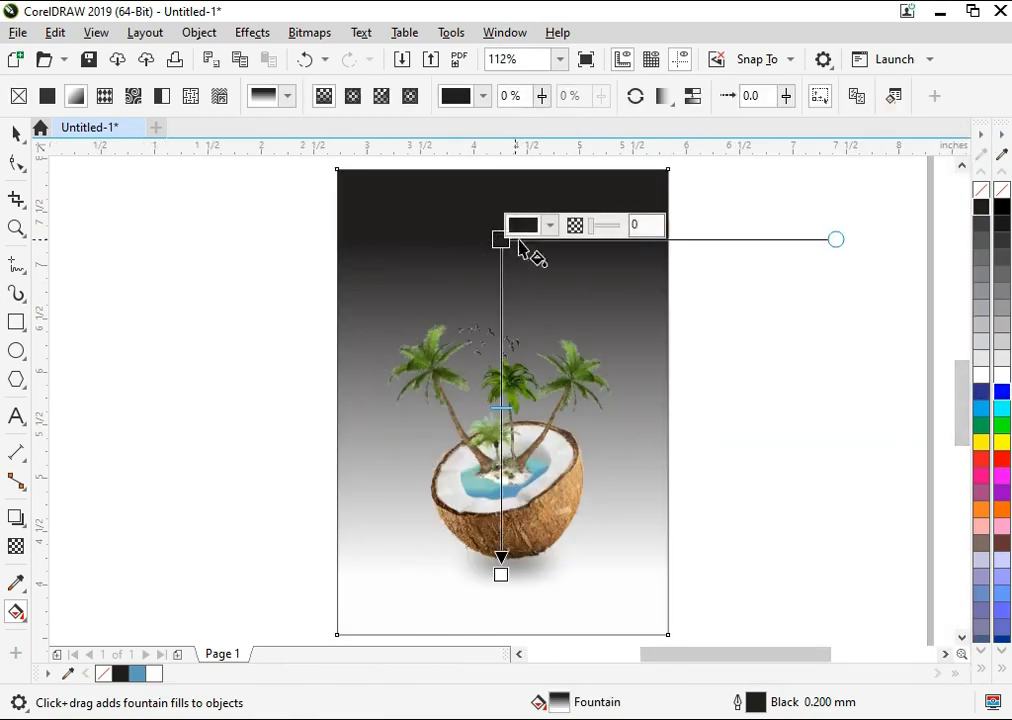
left_click(501, 573)
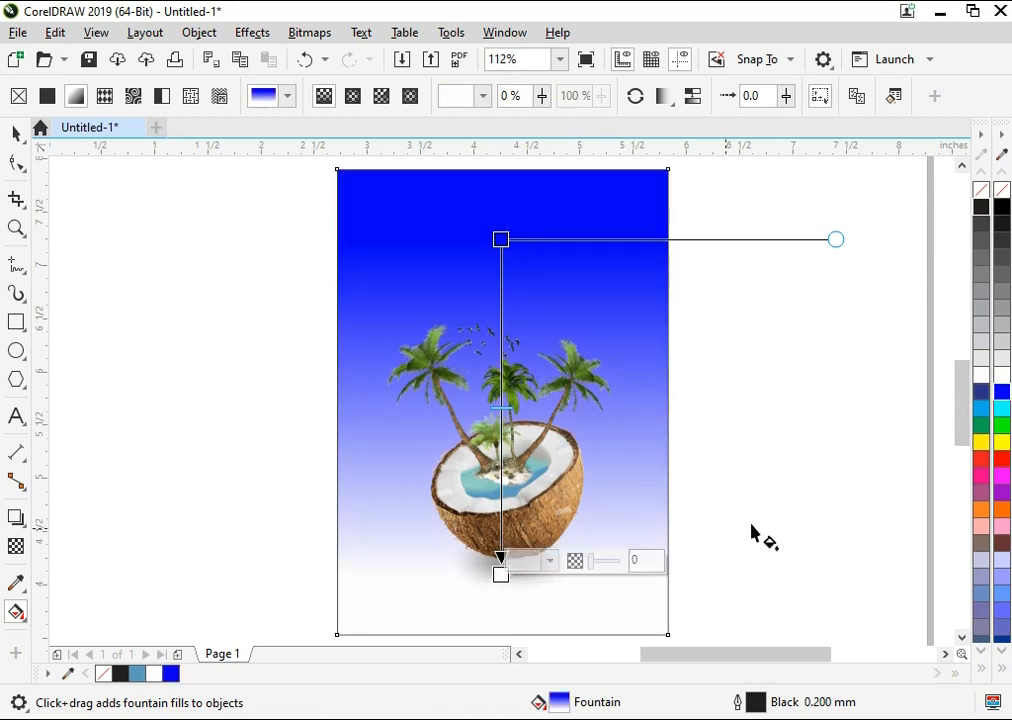
left_click(992, 408)
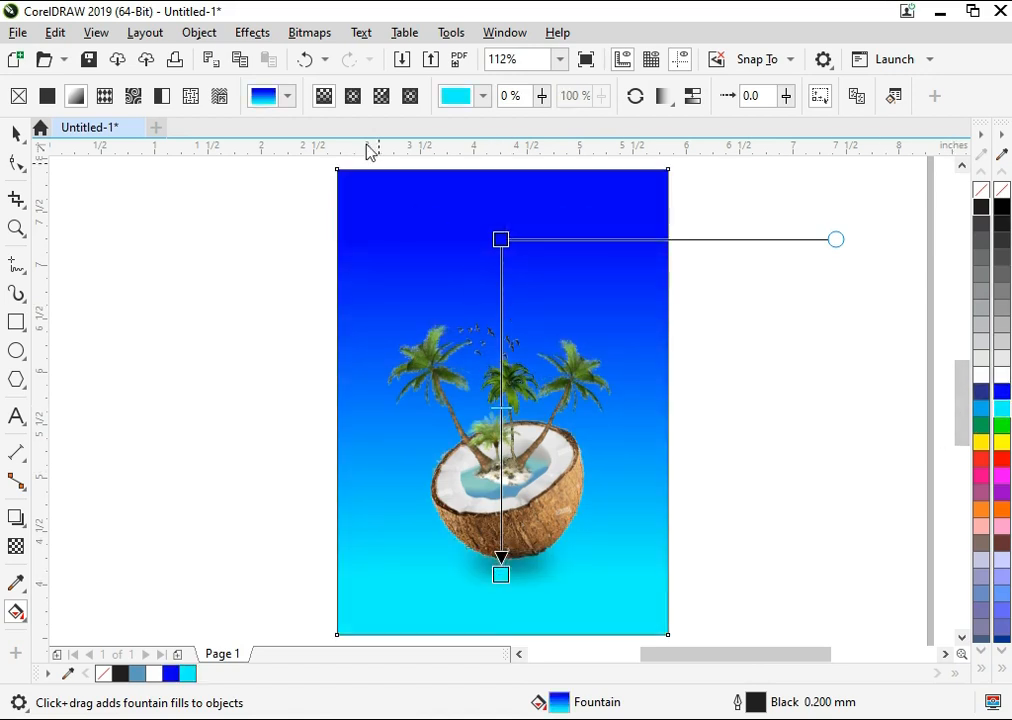
Step: Make the frame's fountain fill elliptical, with cyan in the centre behind the palms and blue spreading beyond the edges
left_click(362, 93)
left_click_drag(501, 574, 503, 698)
scroll(571, 357, "down", 2)
key("F2")
left_click_drag(655, 271, 401, 522)
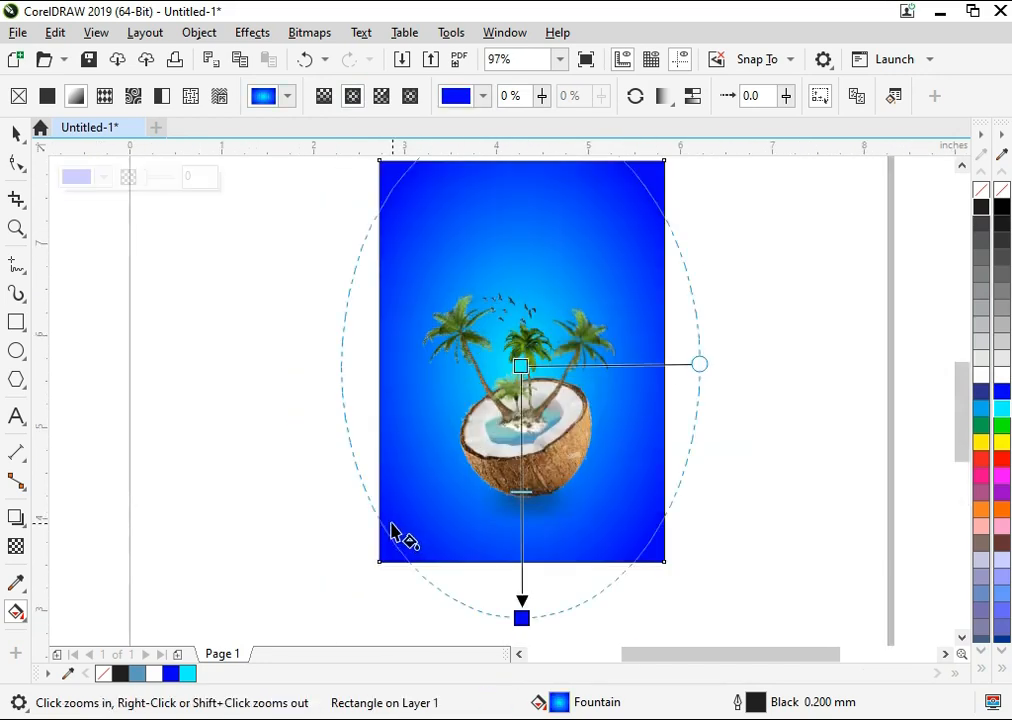
left_click_drag(521, 617, 534, 690)
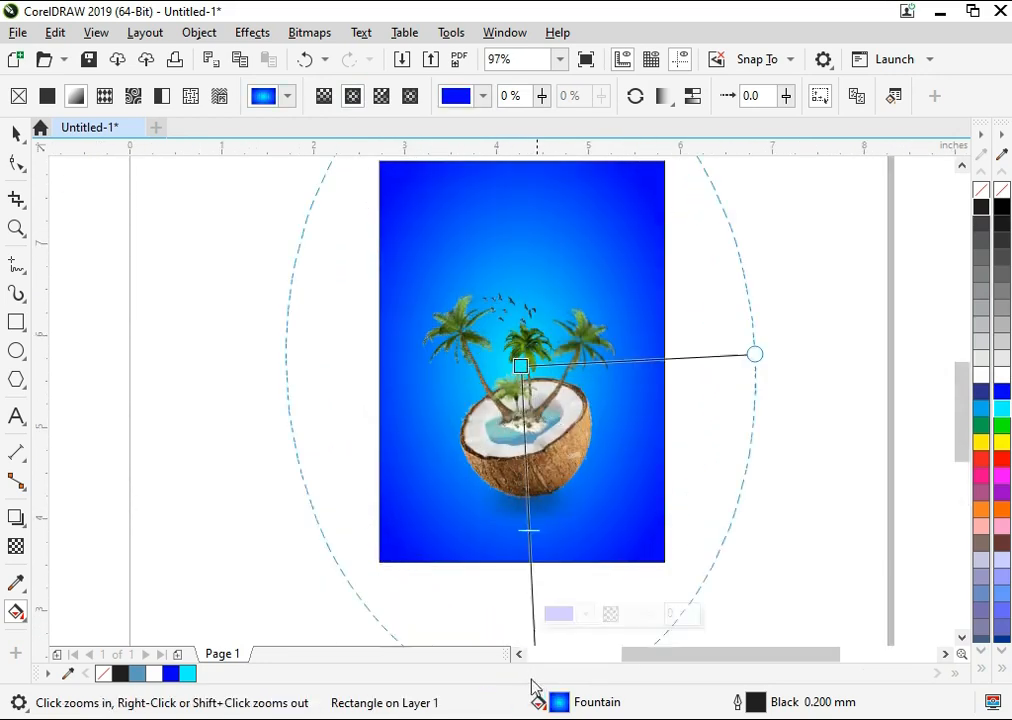
left_click_drag(521, 363, 521, 359)
key("space")
left_click(741, 362)
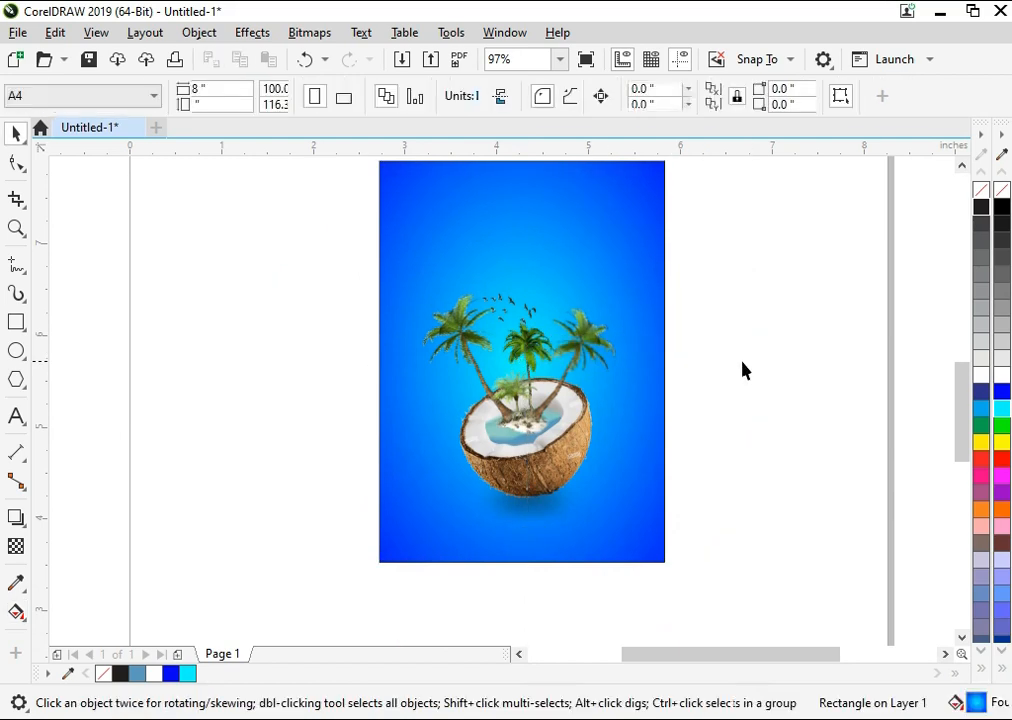
Step: Group the coconut artwork with its shadow and nudge it slightly within the frame
key("F4")
left_click(540, 299)
left_click(235, 372)
left_click_drag(352, 578, 347, 618)
key("ctrl+g")
left_click_drag(510, 522, 510, 524)
left_click(712, 370)
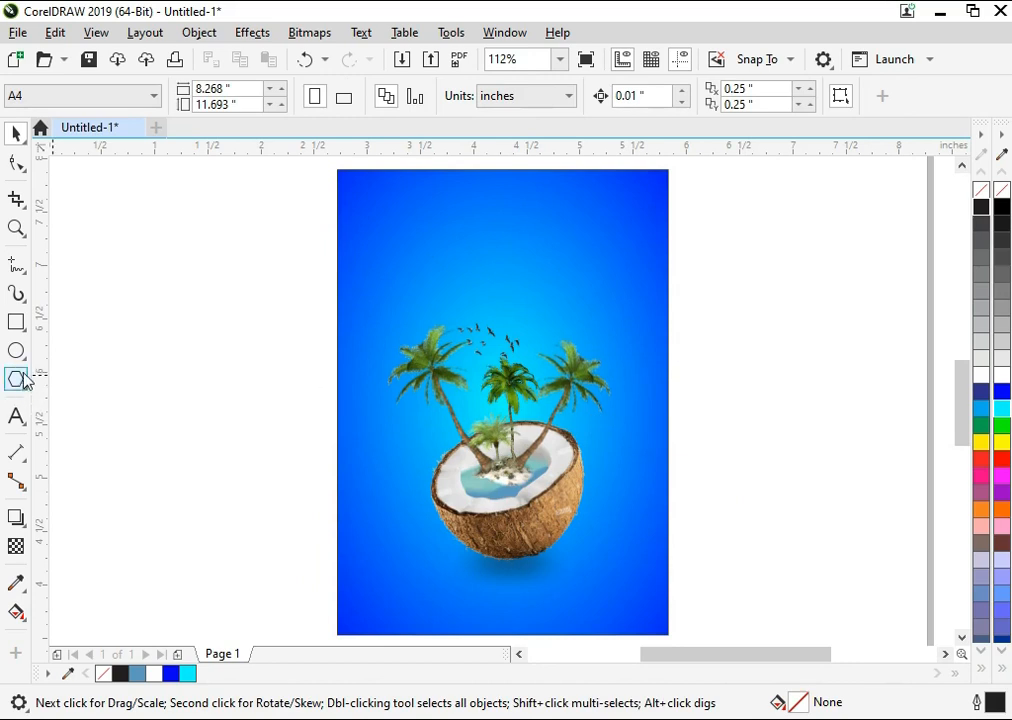
key("F8")
left_click(391, 238)
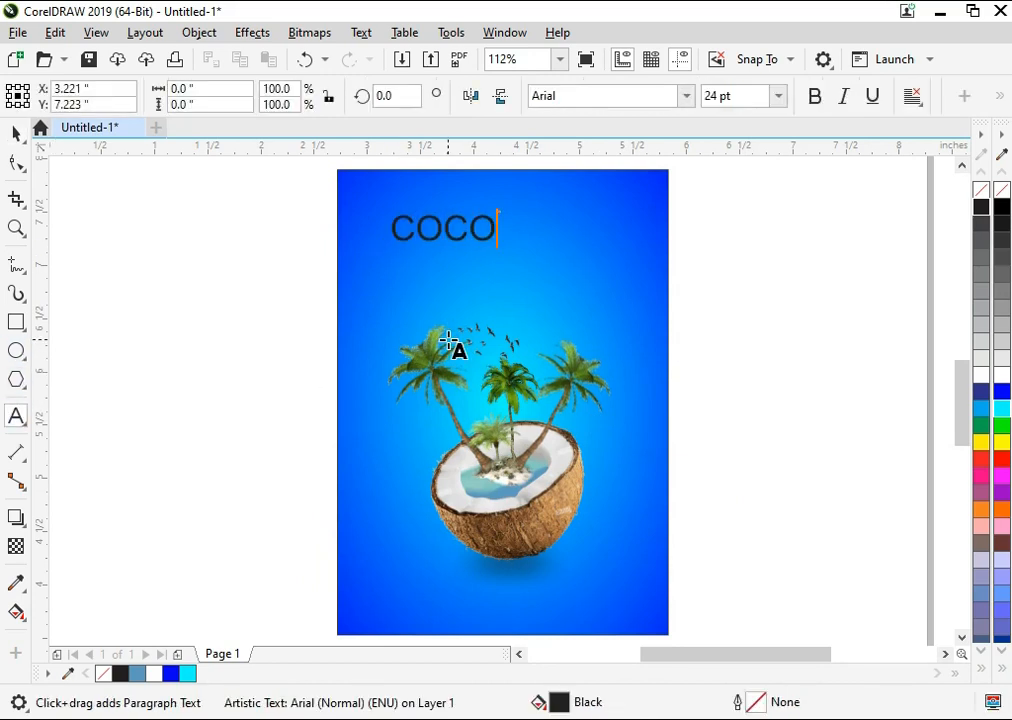
key("ctrl+z")
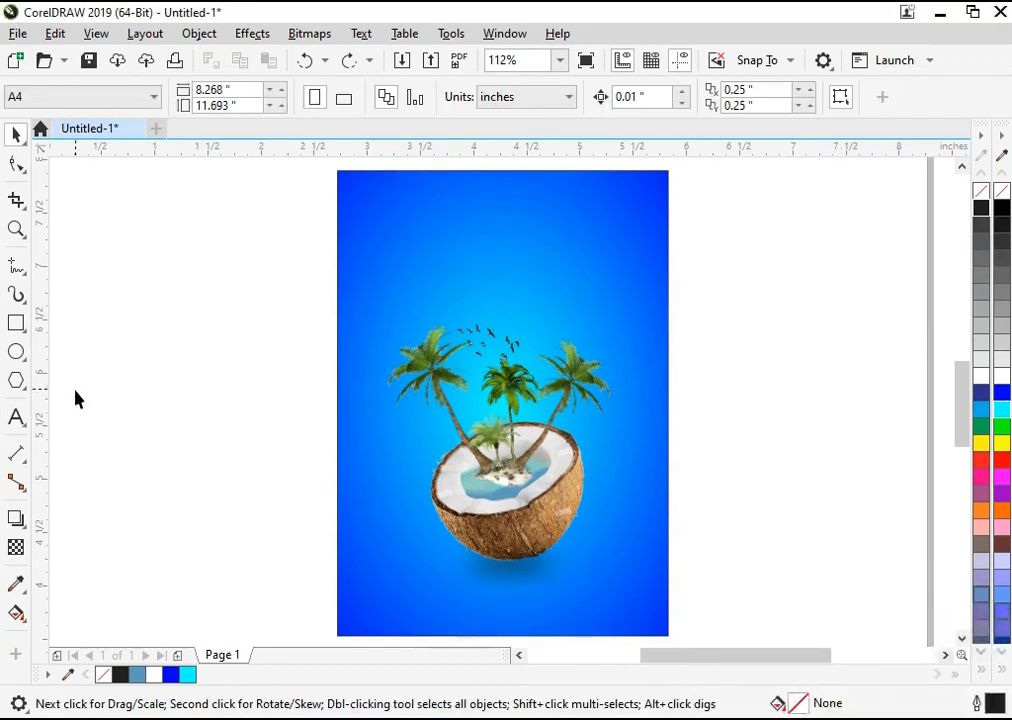
Step: Add the two-line title COCONUT ISLAND above the palms in bold Arial 24 pt
left_click(17, 416)
left_click(394, 232)
type("COCONUT")
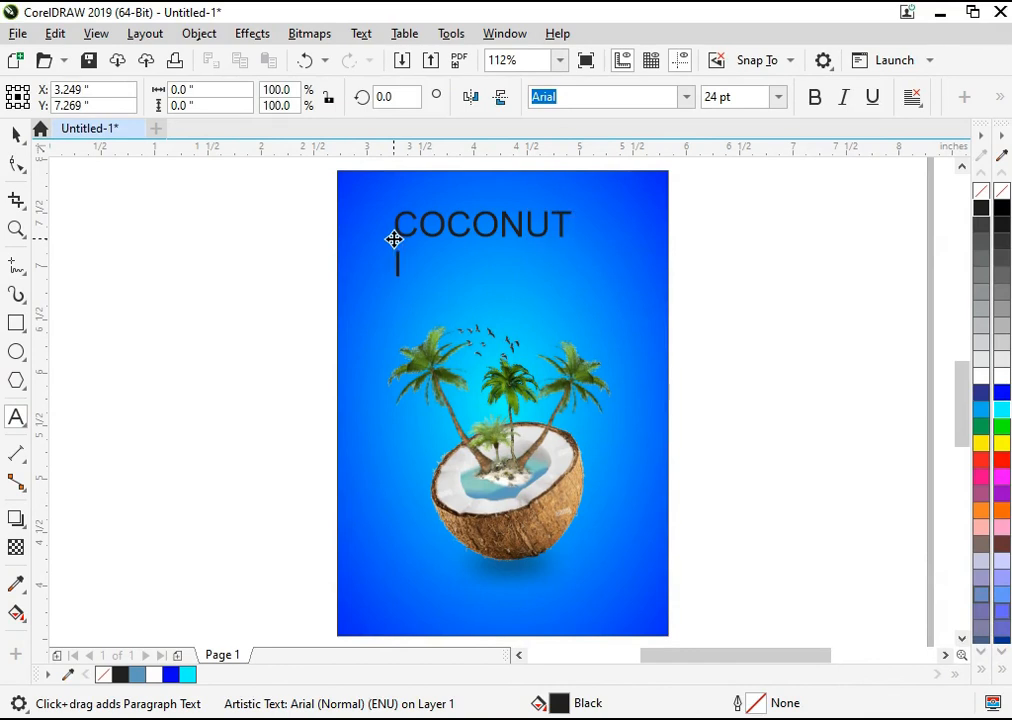
key("ctrl+a")
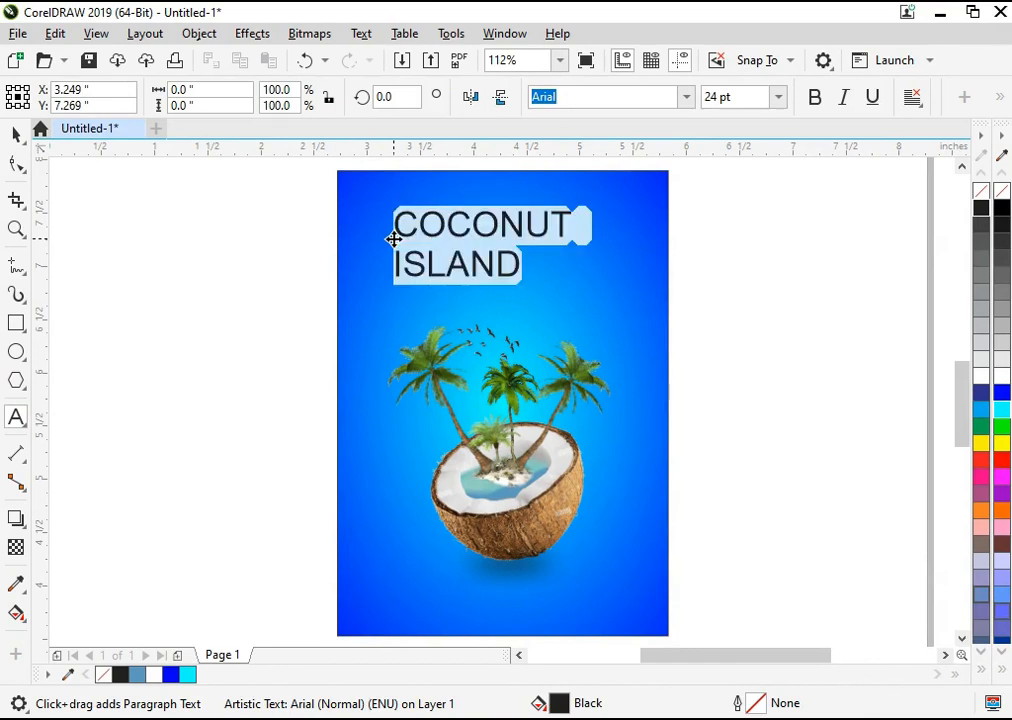
key("ctrl+b")
left_click(18, 133)
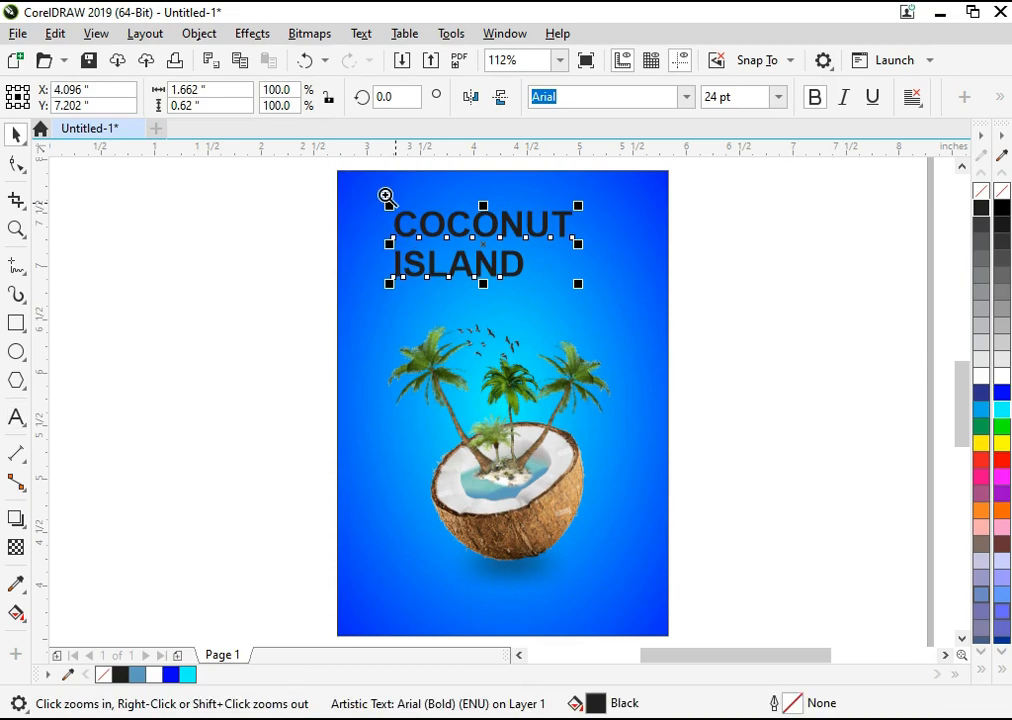
Step: Colour the title white, centre it horizontally on the frame and move it slightly upward
left_click_drag(766, 322, 766, 322)
left_click(998, 379)
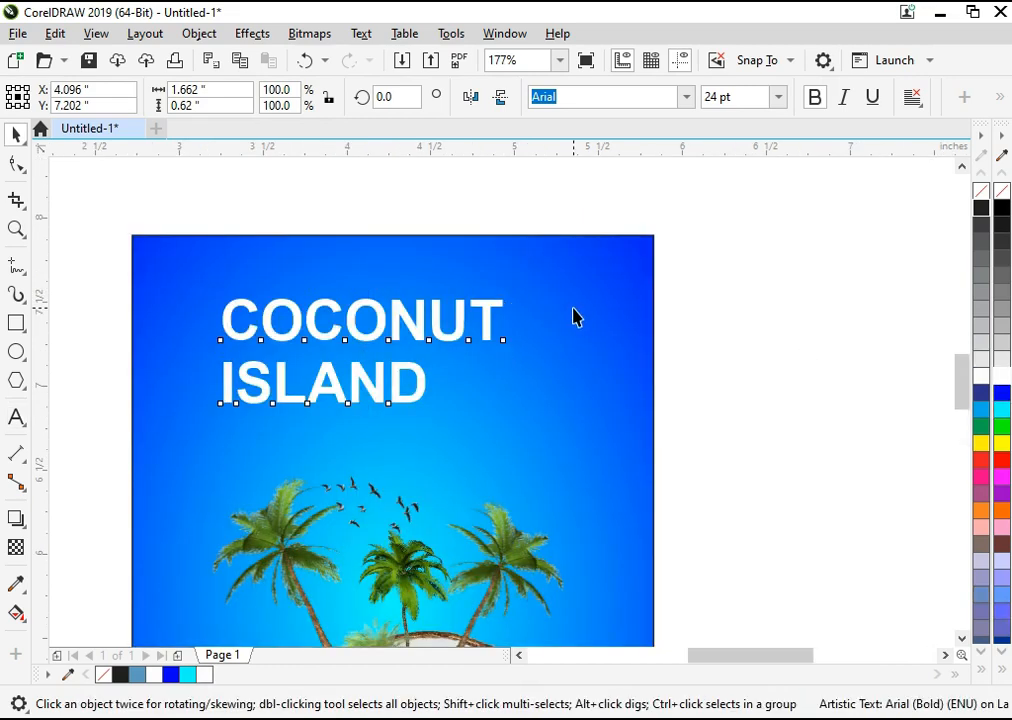
left_click(573, 310, "shift")
key("c")
left_click(811, 340)
left_click_drag(478, 336, 478, 329)
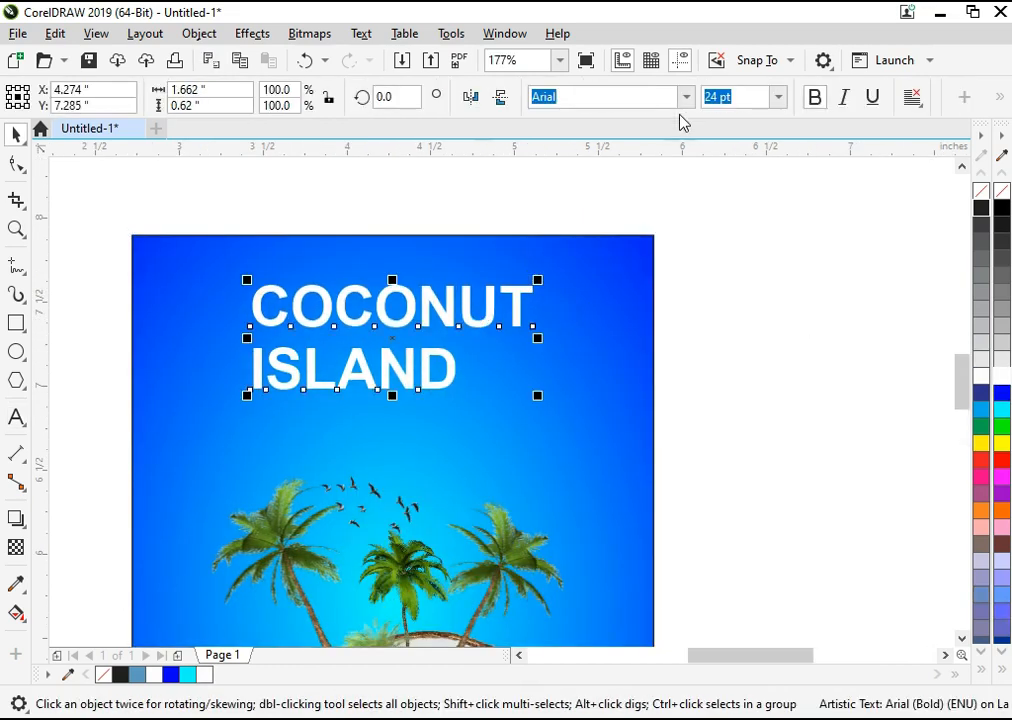
Step: Change the title's font to ArenaCondensed
left_click(687, 100)
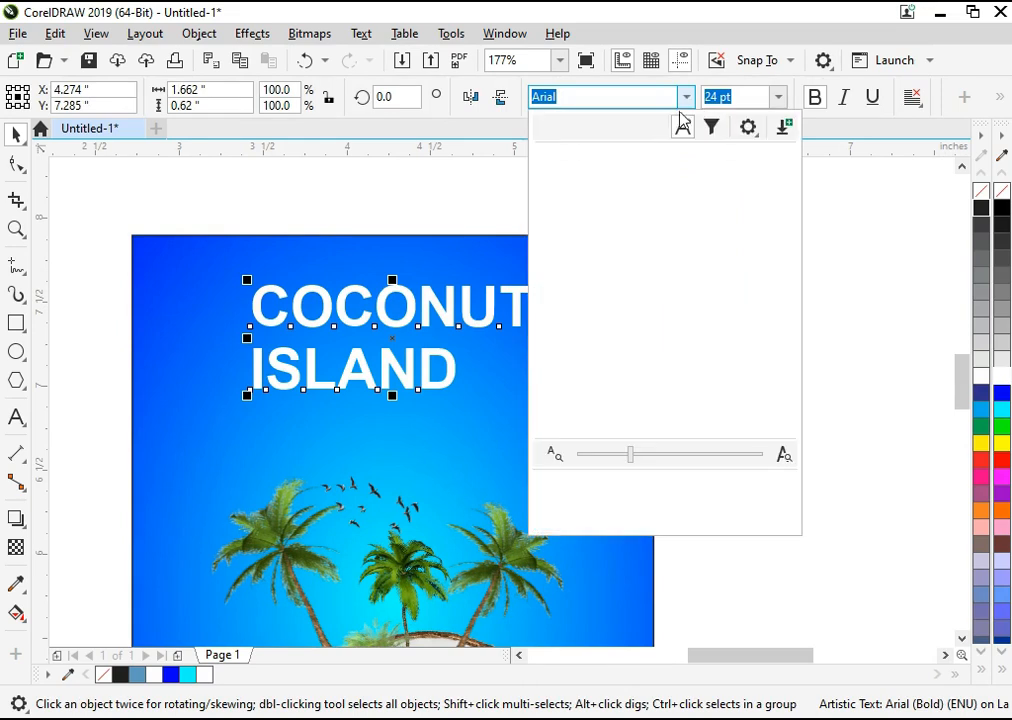
left_click(630, 258)
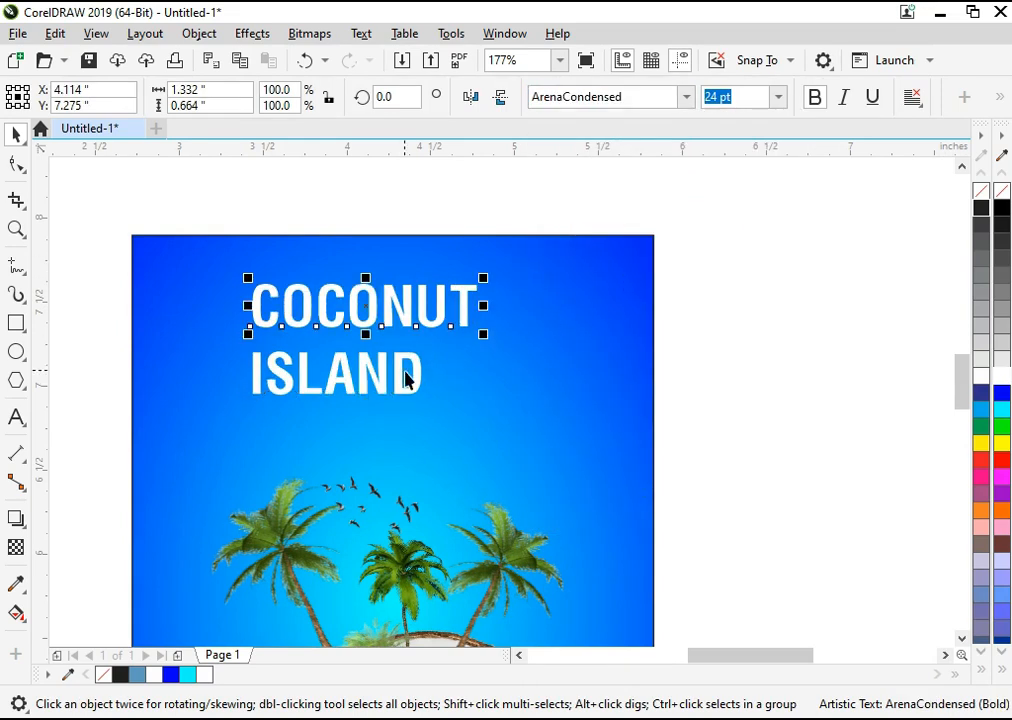
Step: Shift ISLAND right so it sits centred beneath COCONUT, and set COCONUT's font to Arial Unicode MS
left_click_drag(407, 400, 440, 402)
left_click(436, 328)
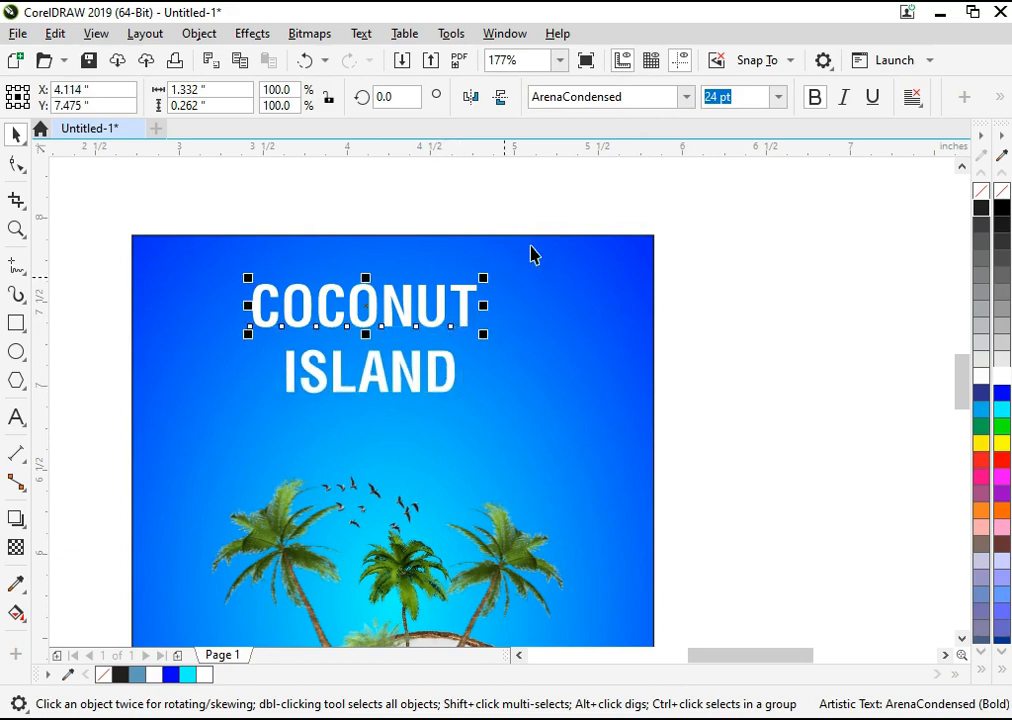
left_click(686, 97)
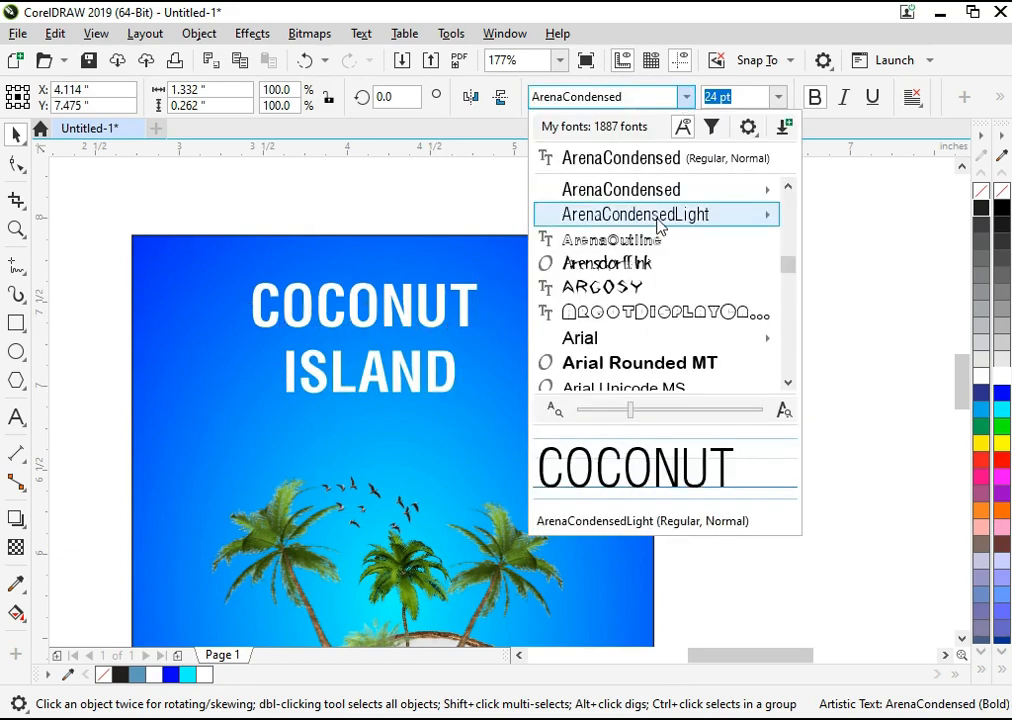
scroll(641, 330, "down", 2)
left_click(605, 313)
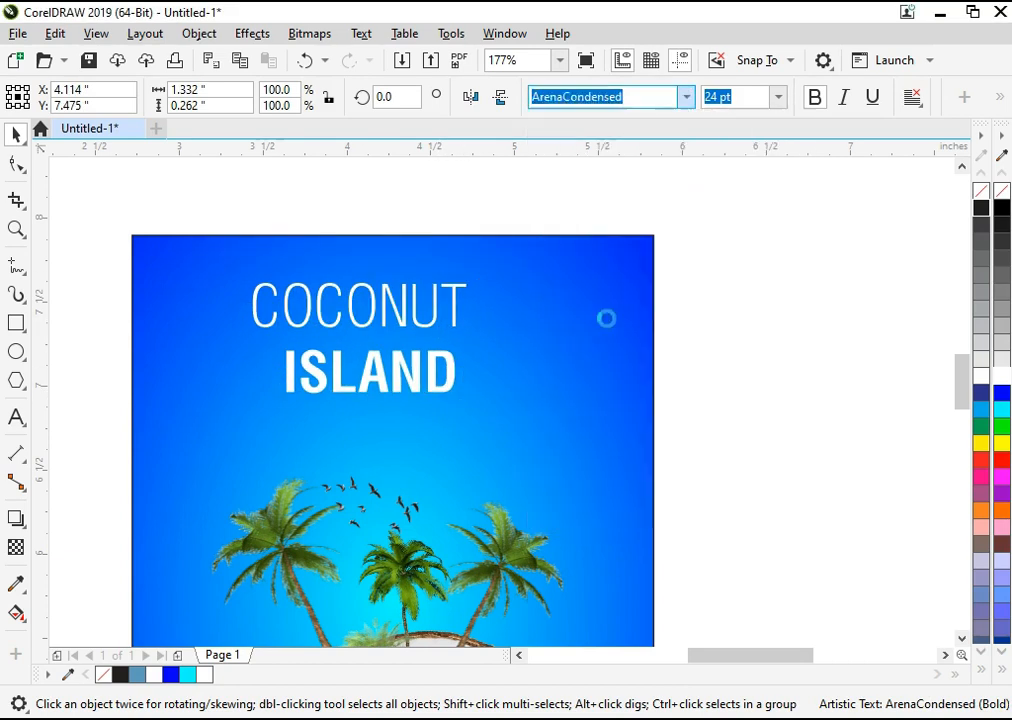
Step: Enlarge COCONUT to about 2.35 in wide and centre it horizontally on the blue frame
left_click_drag(539, 342, 597, 383)
left_click(572, 386, "shift")
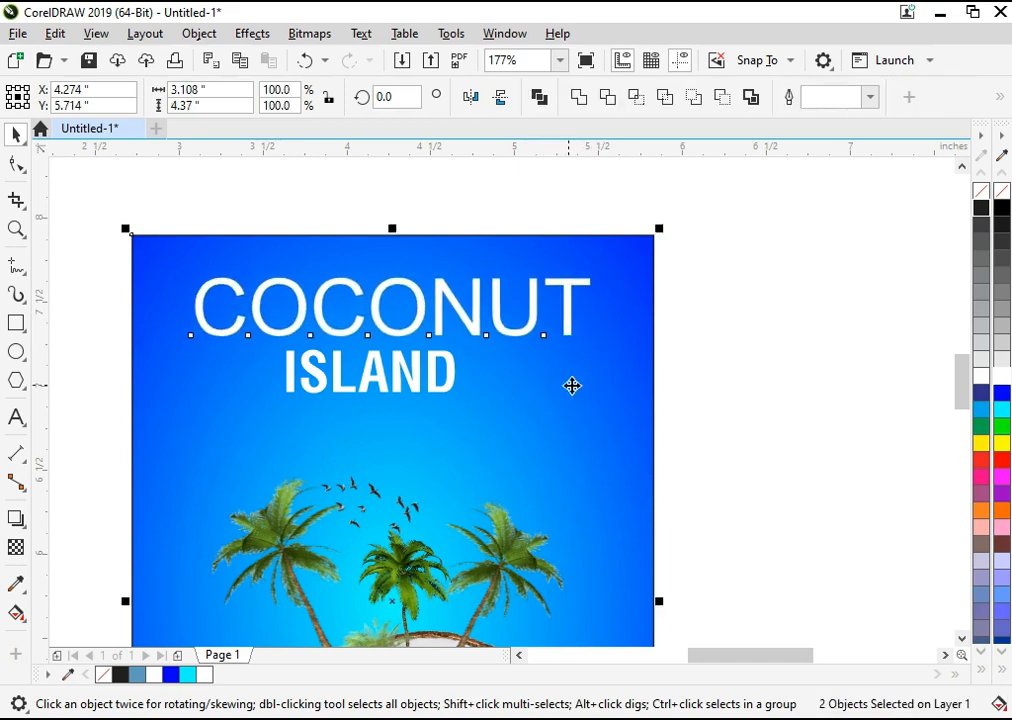
key("Escape")
Step: Move ISLAND slightly down, clear of the larger COCONUT, and set its font to Juice ITC
left_click(410, 396)
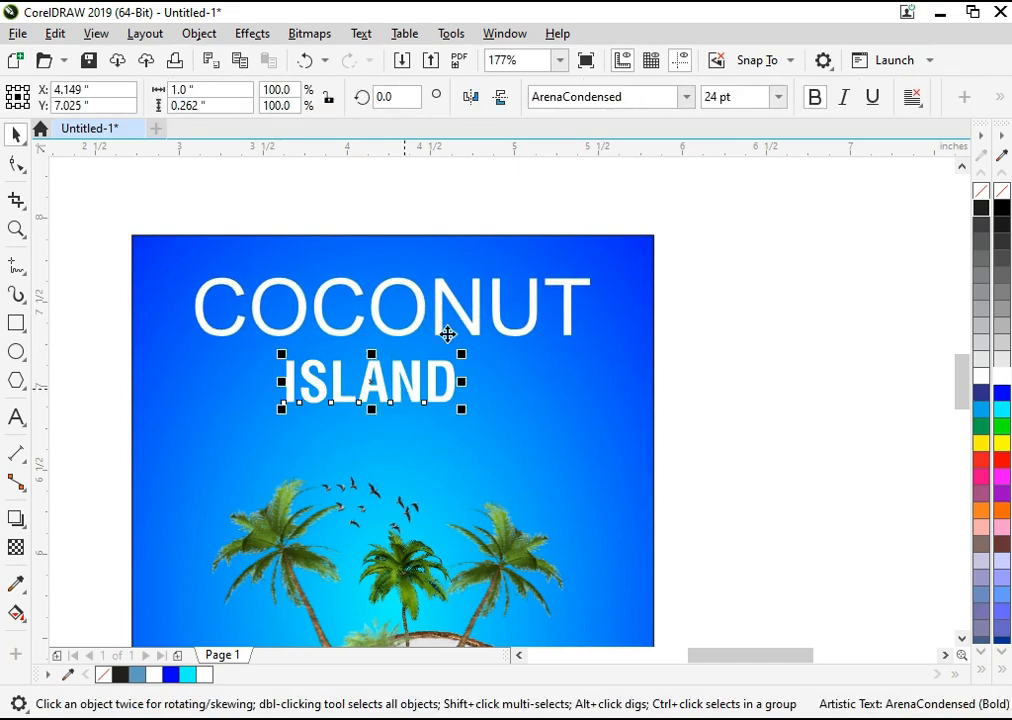
left_click(680, 100)
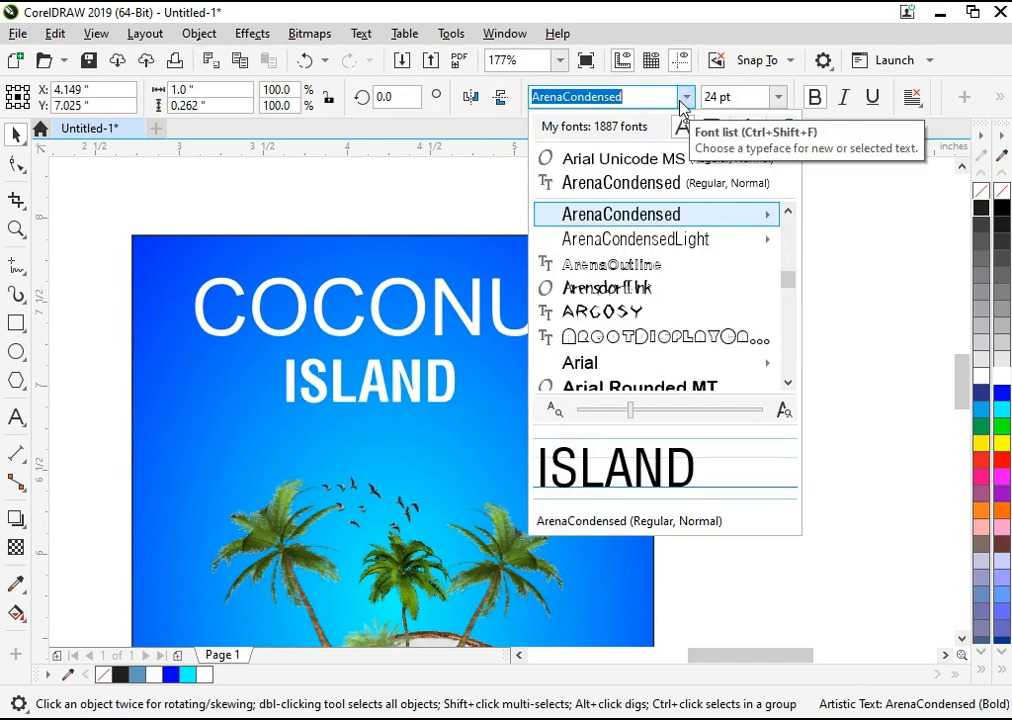
type("IS")
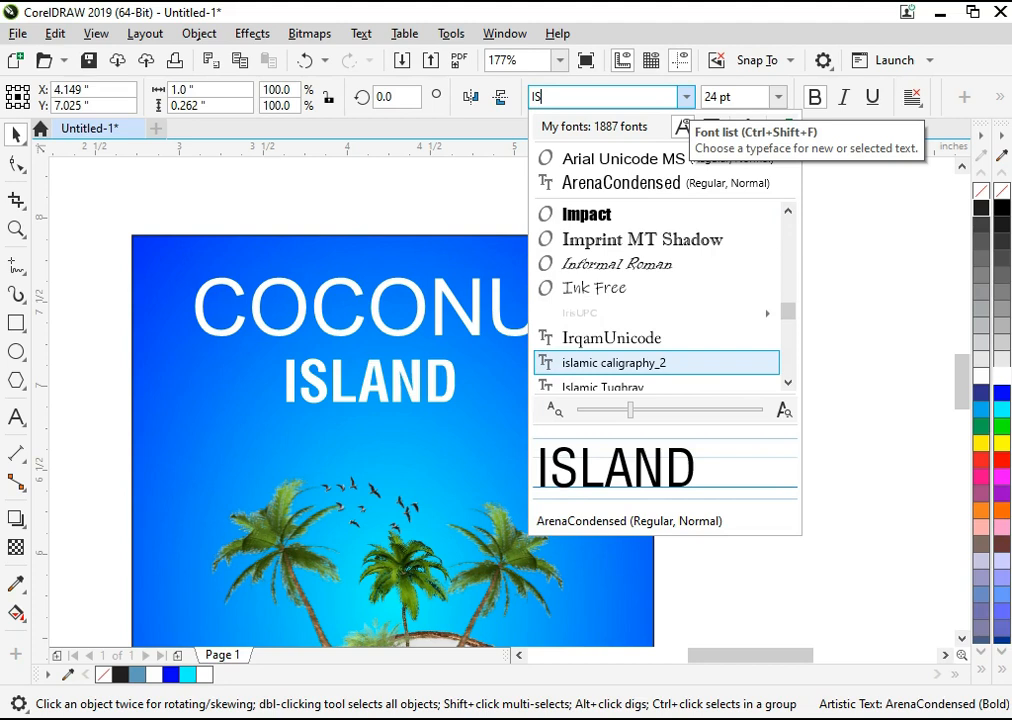
type("LAM")
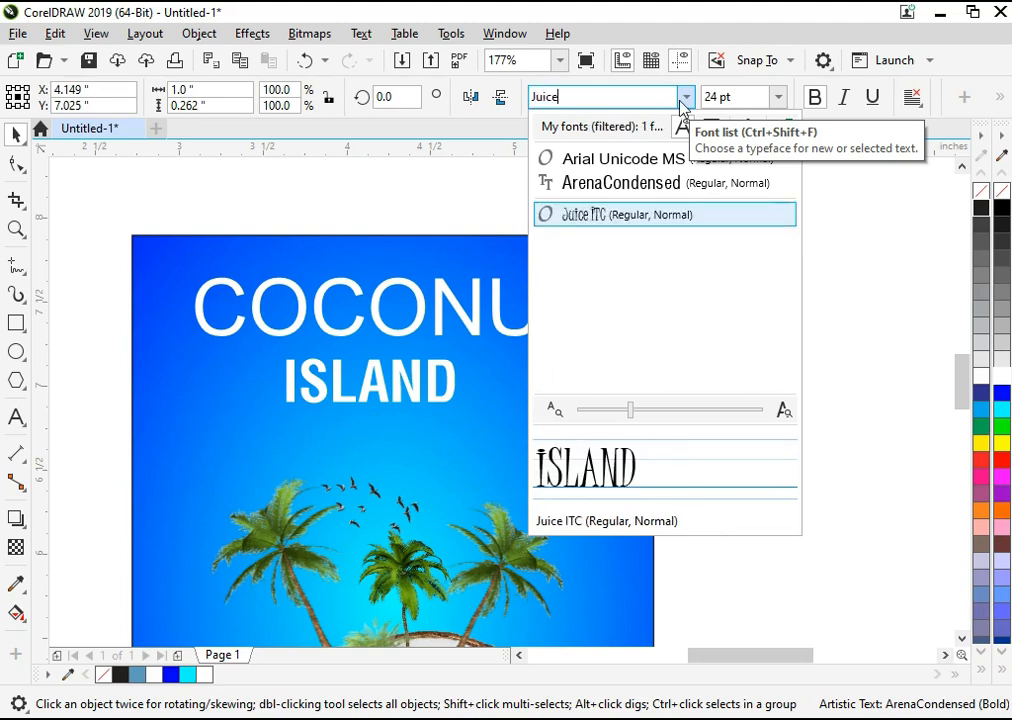
key("Return")
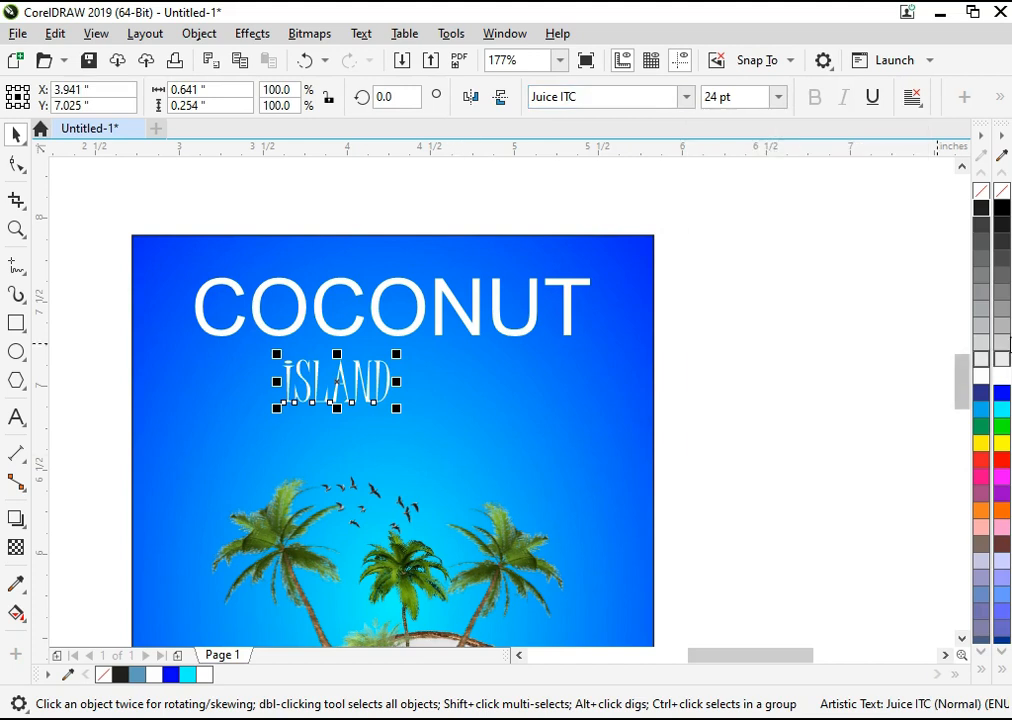
Step: Enlarge ISLAND to about 36.8 pt and centre it horizontally on the frame
left_click_drag(399, 412, 430, 435)
left_click(495, 407, "shift")
key("c")
key("Escape")
left_click(454, 429)
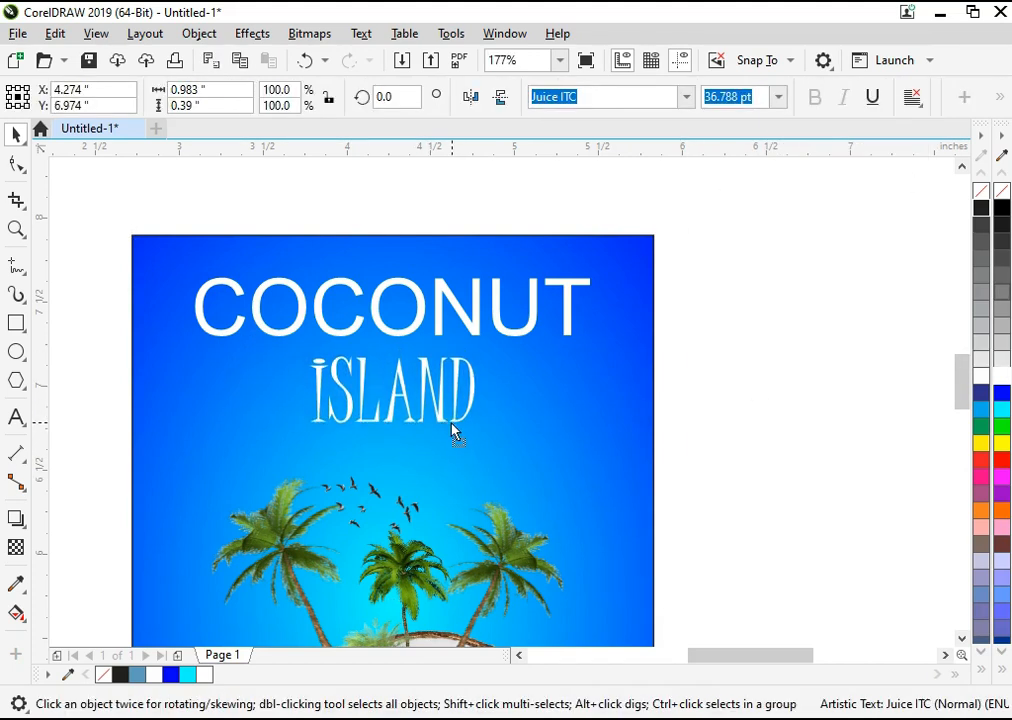
Step: Widen the letter spacing of ISLAND with the Shape tool so the word spans about 1.43 in
left_click_drag(481, 392, 500, 392)
key("z")
left_click_drag(712, 276, 199, 497)
left_click(16, 165)
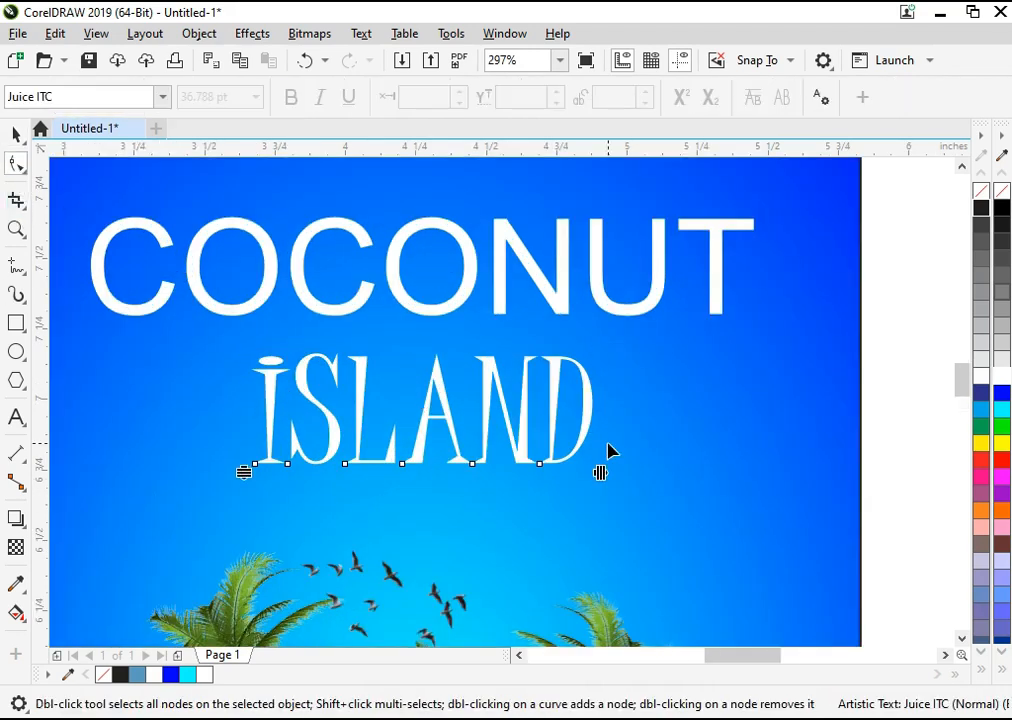
left_click_drag(611, 466, 662, 470)
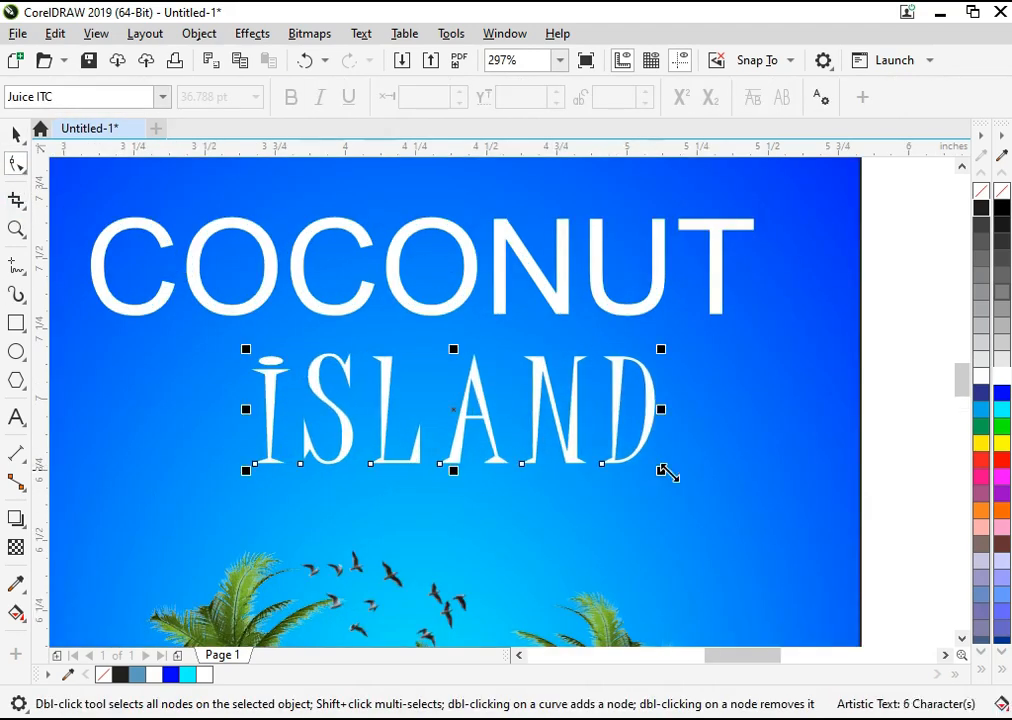
key("space")
Step: Re-centre the spaced-out ISLAND horizontally on the blue frame beneath COCONUT
key("F4")
left_click(851, 489)
key("F2")
left_click_drag(757, 413, 88, 99)
key("F2")
left_click_drag(237, 229, 713, 479)
left_click(378, 356)
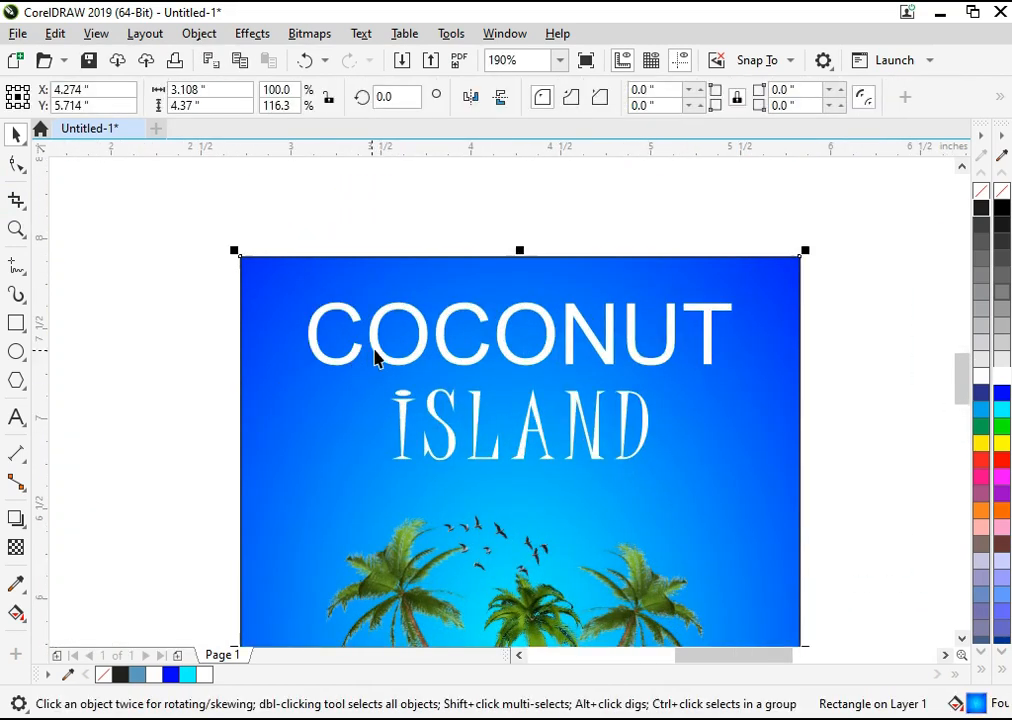
left_click(382, 348)
Step: Bring the round SeekPng coconut picture from the PICS folder into the drawing and shrink it to about 0.5 in wide
left_click(614, 717)
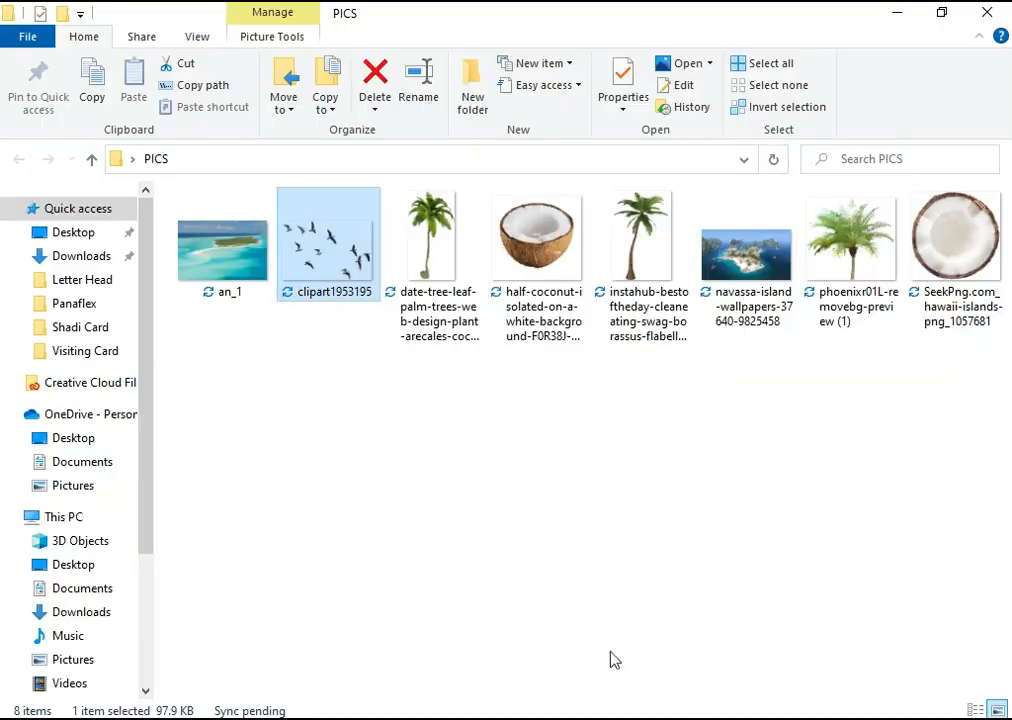
left_click_drag(955, 240, 185, 409)
key("F4")
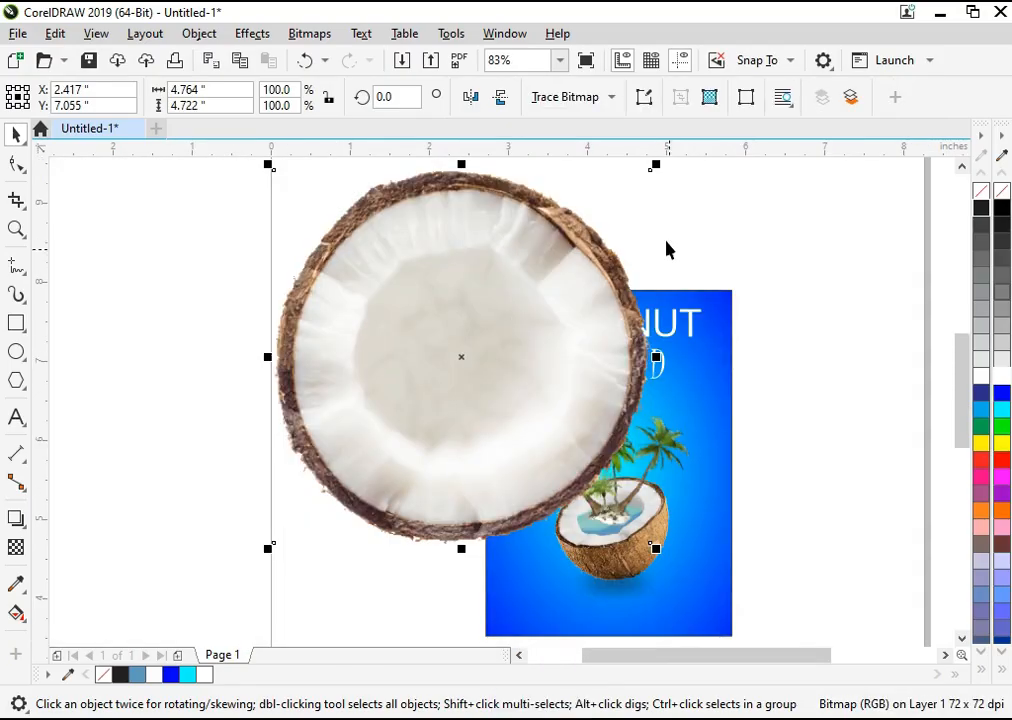
left_click_drag(655, 166, 646, 339)
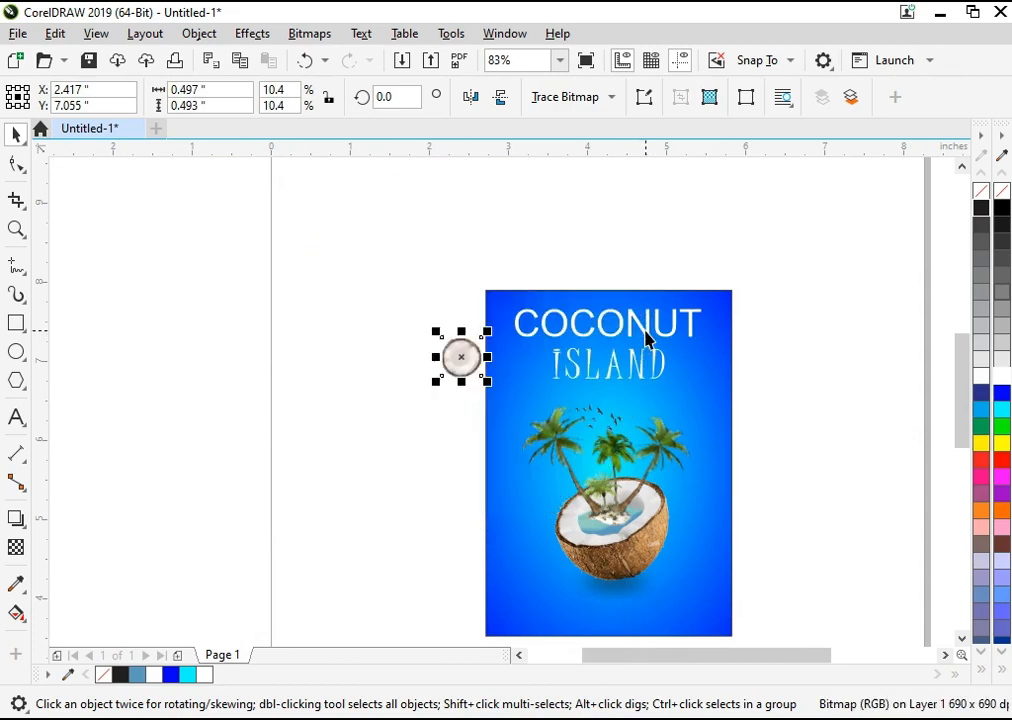
Step: Place the round coconut over the first O of COCONUT and resize it to about 0.34 in wide to fit the letter
key("F4")
left_click_drag(332, 262, 456, 212)
key("z")
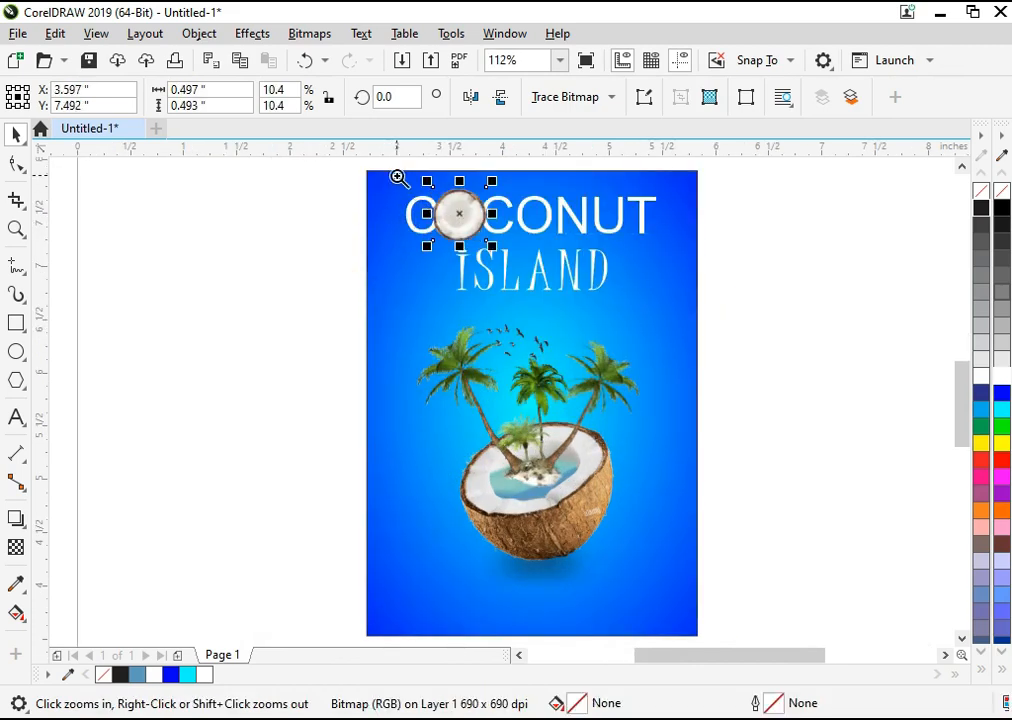
left_click_drag(398, 176, 590, 292)
left_click_drag(519, 422, 472, 377)
left_click_drag(422, 345, 425, 358)
left_click_drag(474, 396, 488, 416)
left_click_drag(434, 350, 424, 336)
Step: Place a copy of the round coconut over the second O of COCONUT, level with the first
scroll(422, 332, "down", 3)
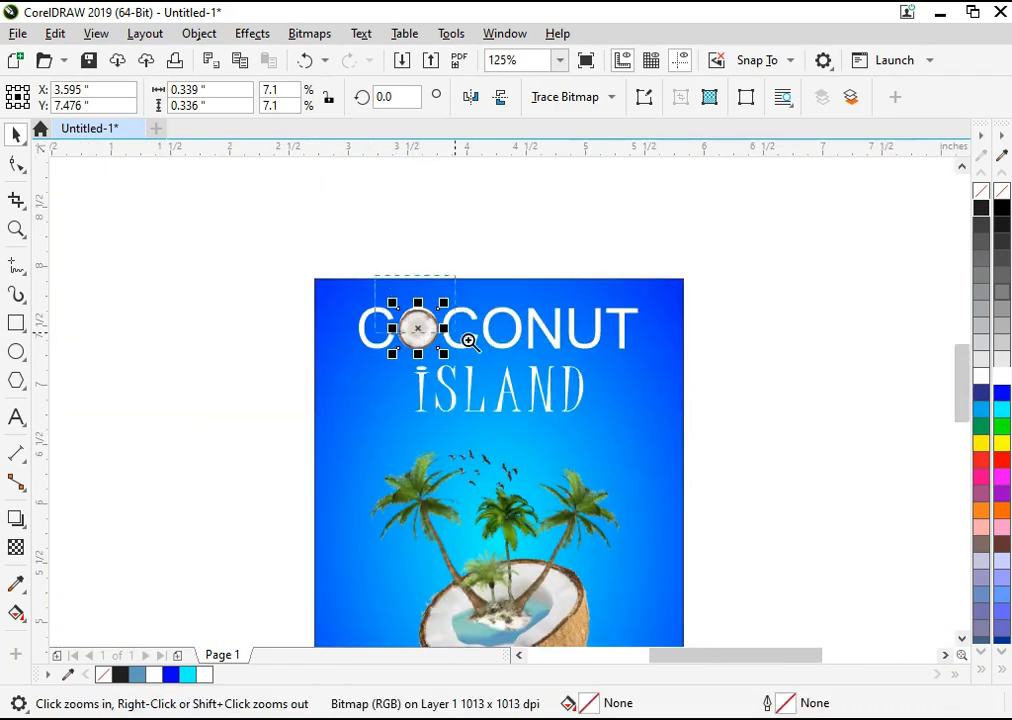
scroll(470, 335, "up", 3)
left_click_drag(296, 362, 544, 371)
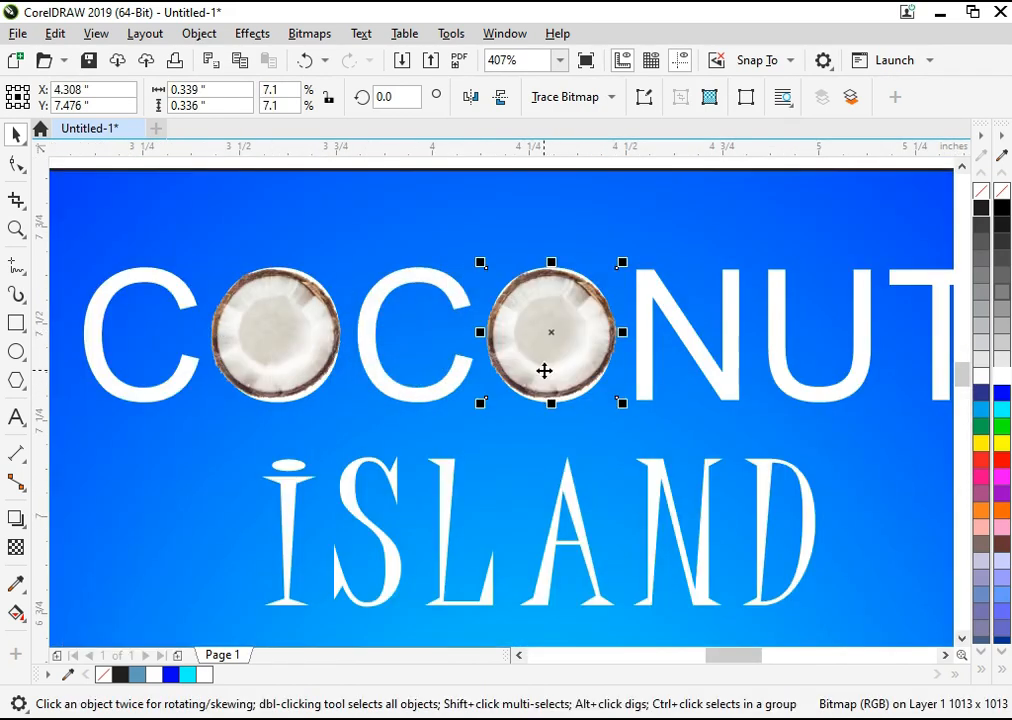
left_click(690, 347)
left_click(229, 238)
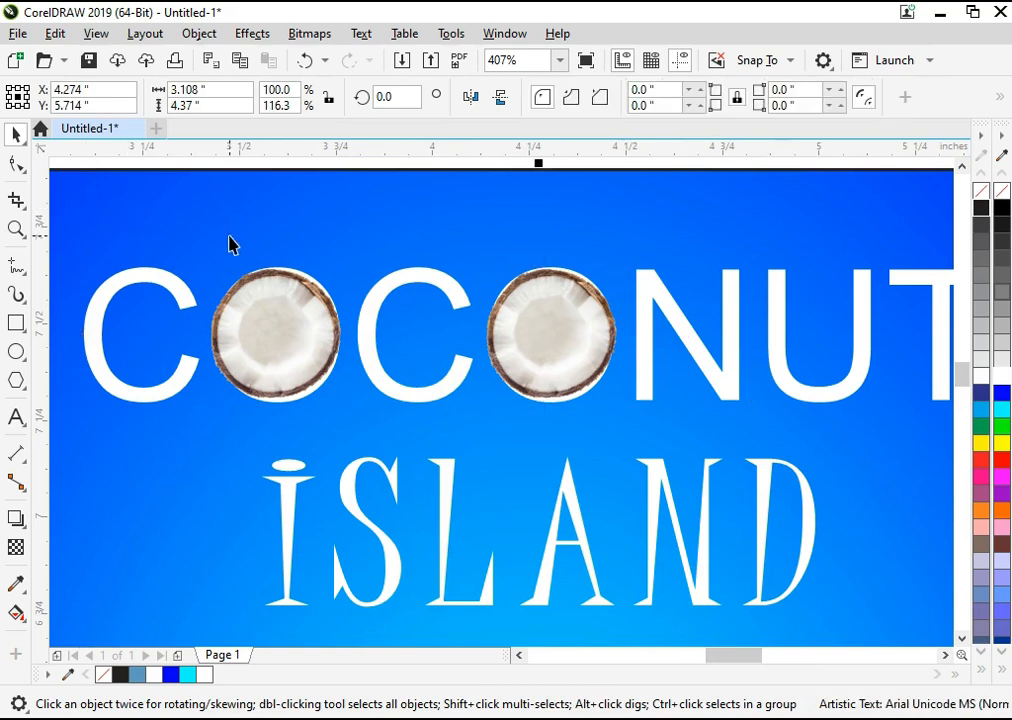
scroll(347, 303, "down", 1)
scroll(347, 303, "up", 1)
Step: Write the shortcut note Ctrl+Q as text beside the poster, and remove it again
left_click(68, 362)
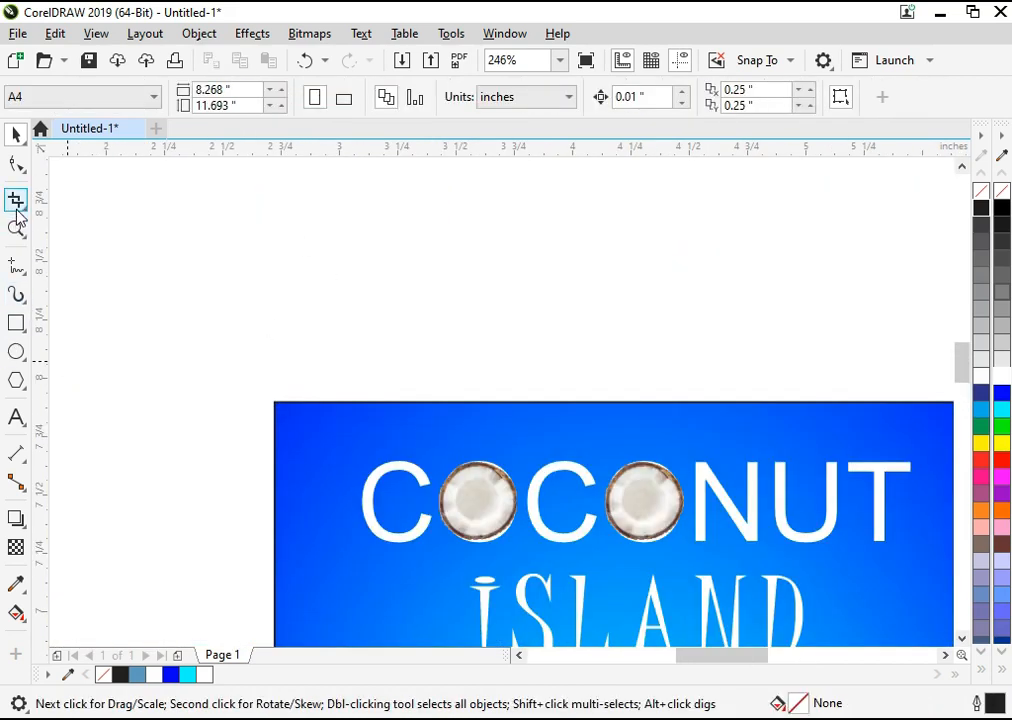
left_click(16, 418)
left_click(155, 344)
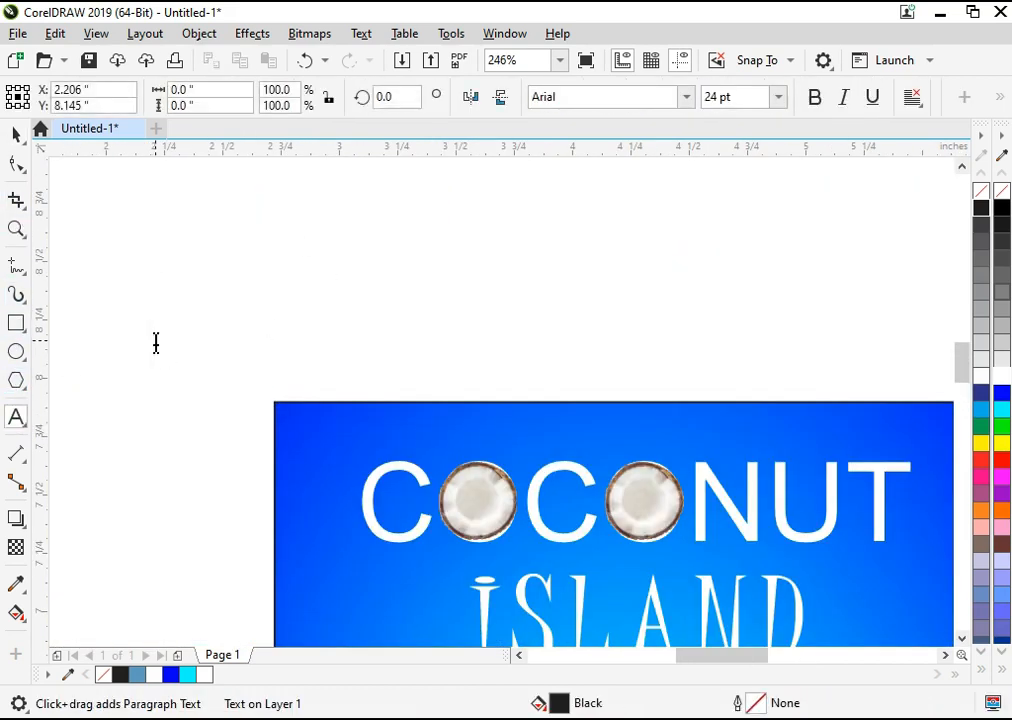
type("Ctrl+")
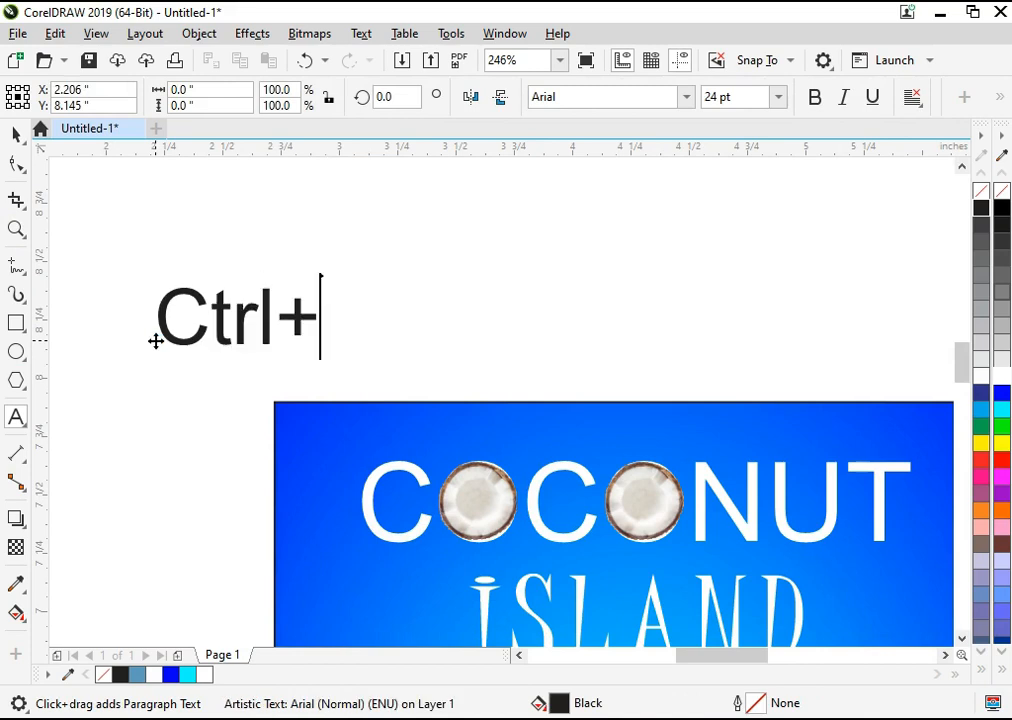
type("Q")
left_click(16, 134)
key("Delete")
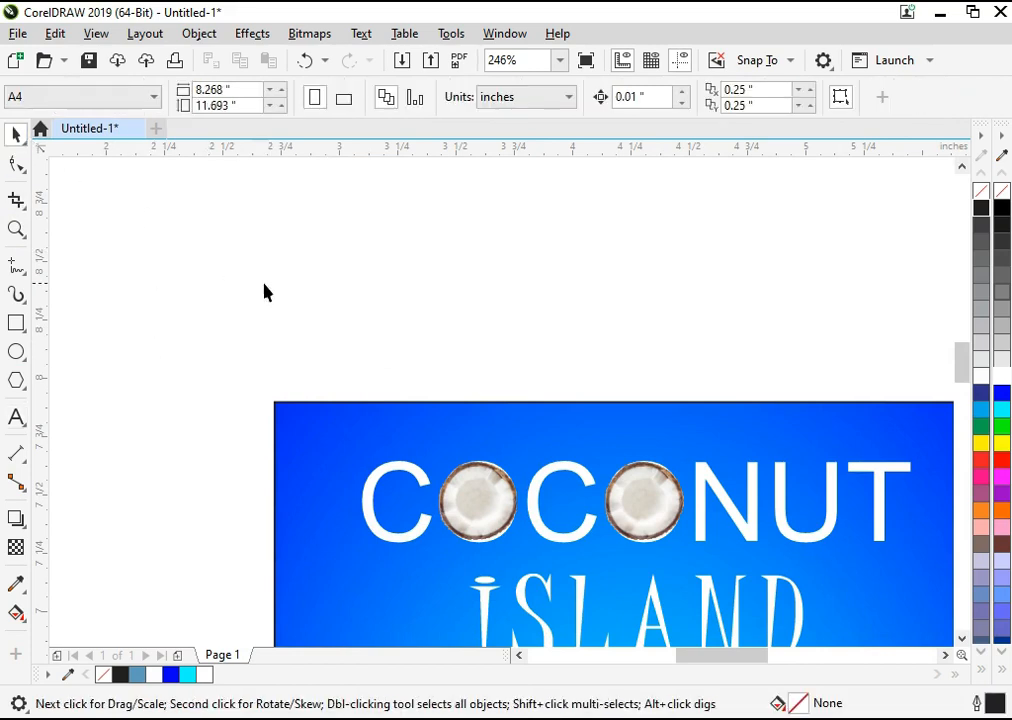
Step: Convert the COCONUT text to curves
key("F4")
left_click(555, 232)
left_click(552, 224)
key("ctrl+q")
Step: Delete all nodes of the first O behind its coconut with the Shape tool
key("F2")
left_click_drag(687, 285, 190, 176)
left_click(15, 164)
key("F2")
left_click_drag(792, 466, 387, 320)
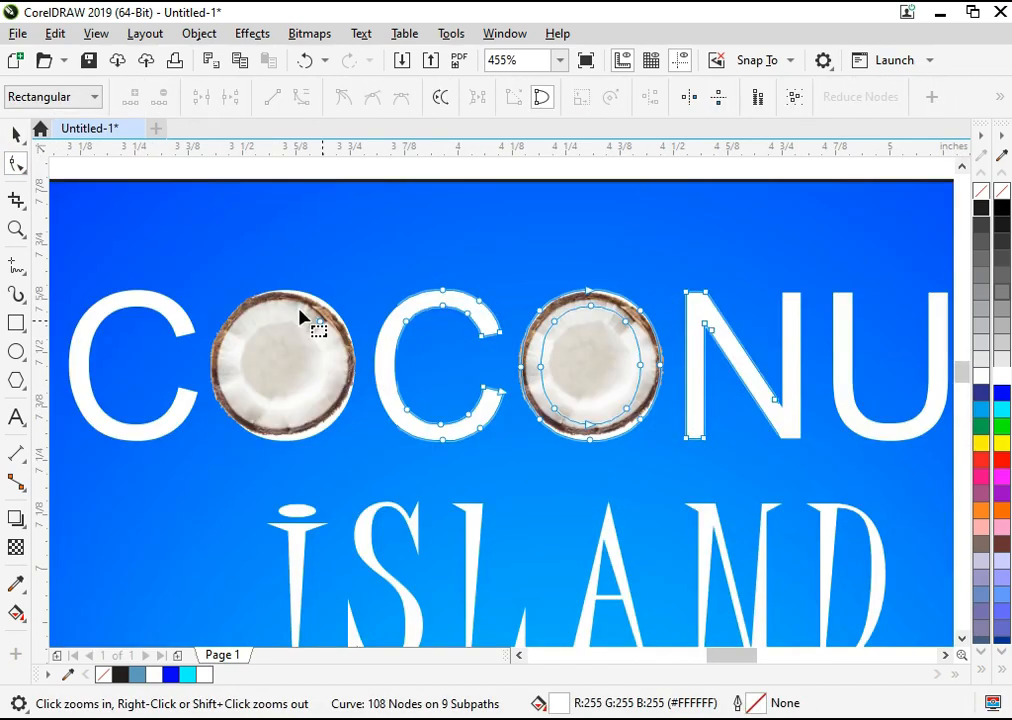
left_click_drag(214, 251, 266, 334)
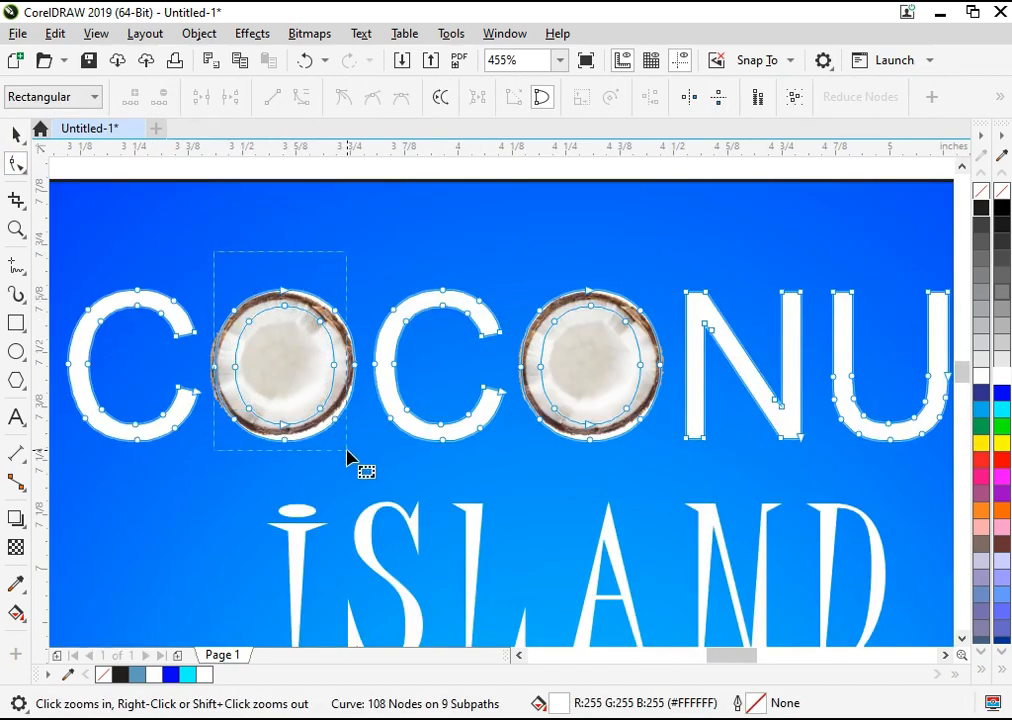
left_click_drag(347, 456, 345, 452)
key("Delete")
left_click_drag(318, 282, 378, 374)
key("Delete")
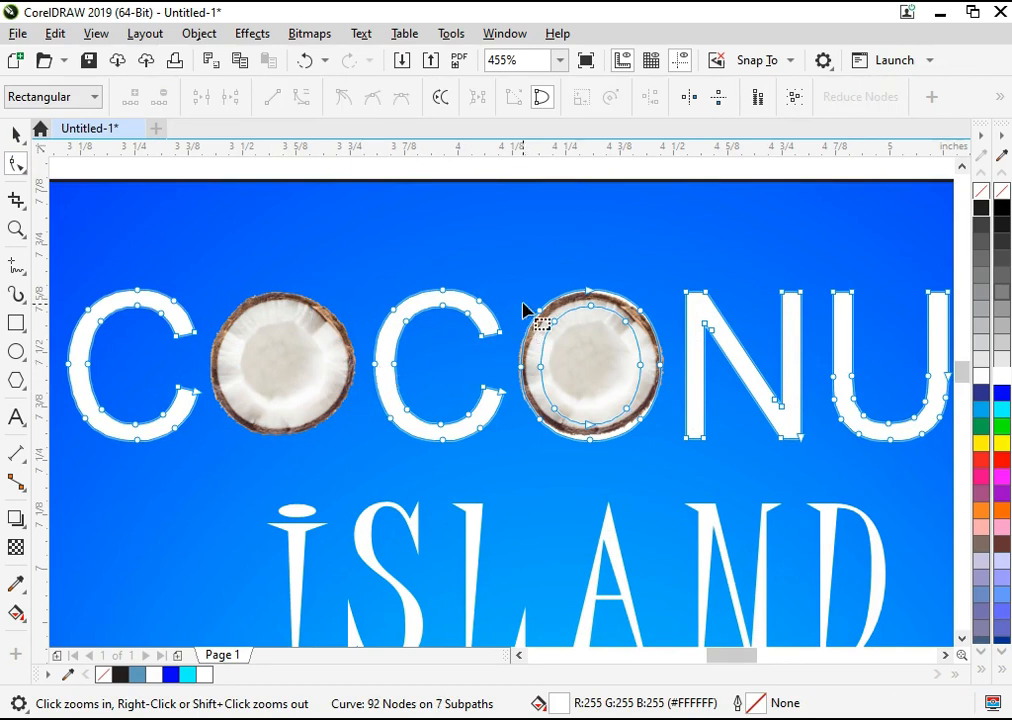
Step: Delete the nodes of the second O so only the coconut remains in its place
key("Delete")
left_click_drag(581, 262, 560, 350)
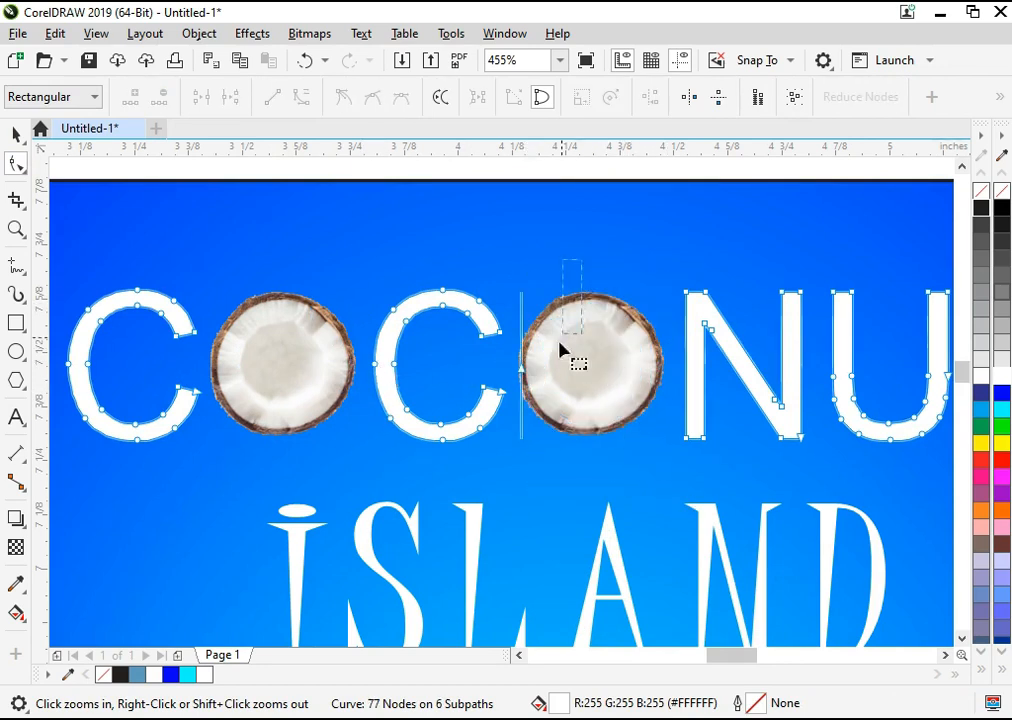
key("space")
scroll(520, 402, "down", 2)
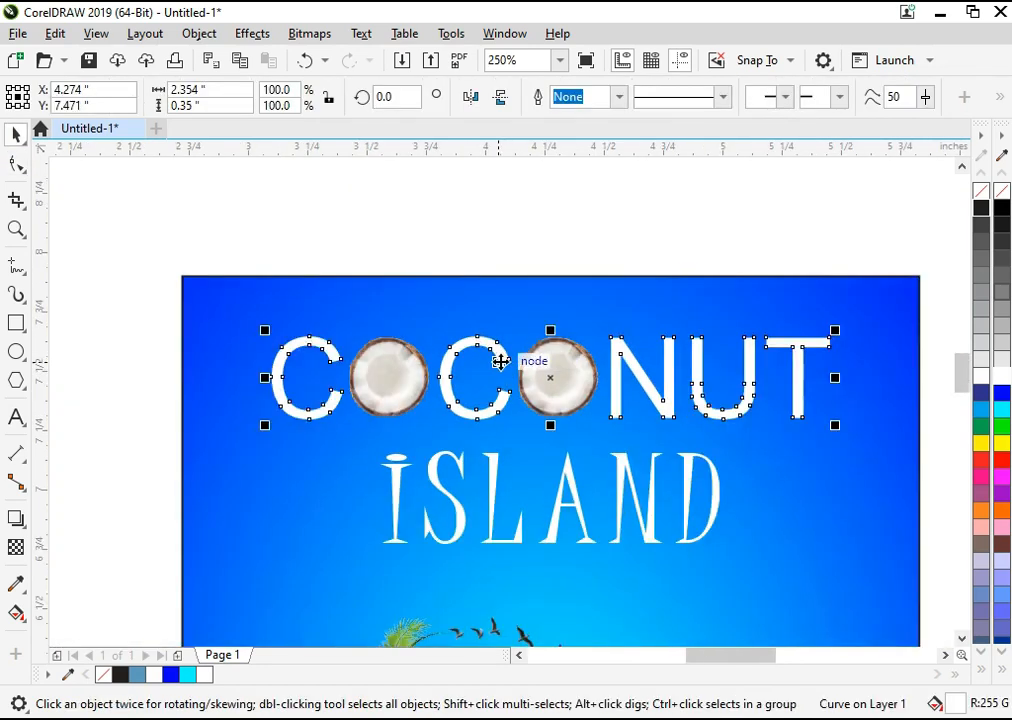
key("F4")
Step: Group the COCONUT letters and their two coconuts together with ISLAND as one title
left_click(221, 283)
key("F2")
left_click_drag(252, 348, 787, 185)
left_click_drag(284, 459, 262, 462)
left_click_drag(847, 418, 323, 544)
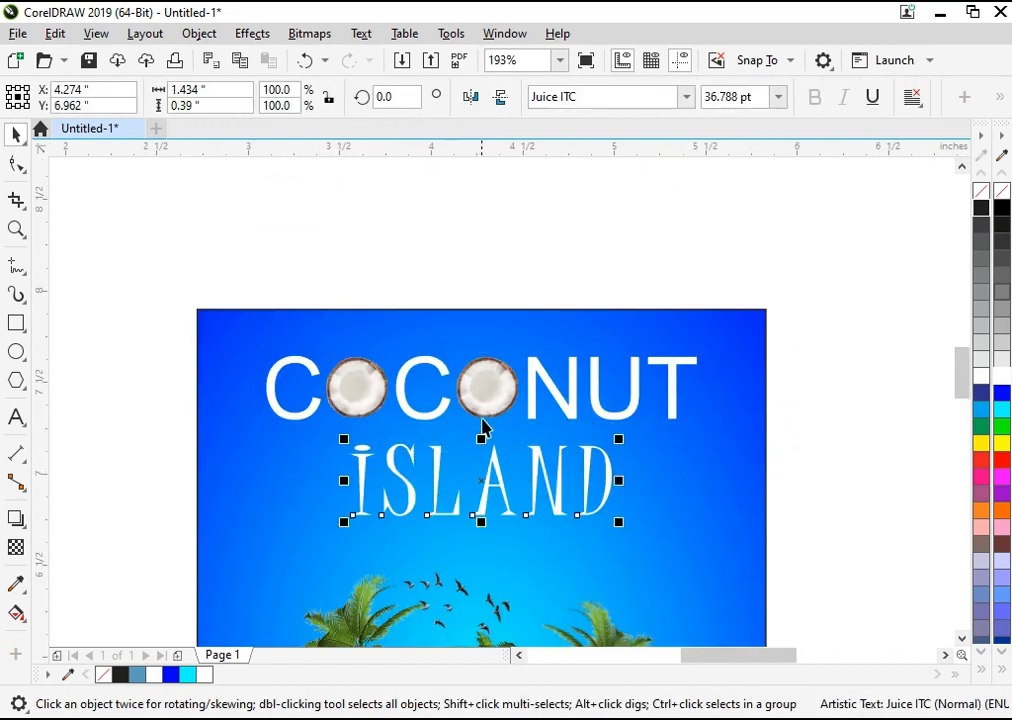
left_click(488, 400, "shift")
key("ctrl+g")
left_click(541, 328, "shift")
left_click(525, 257)
key("F4")
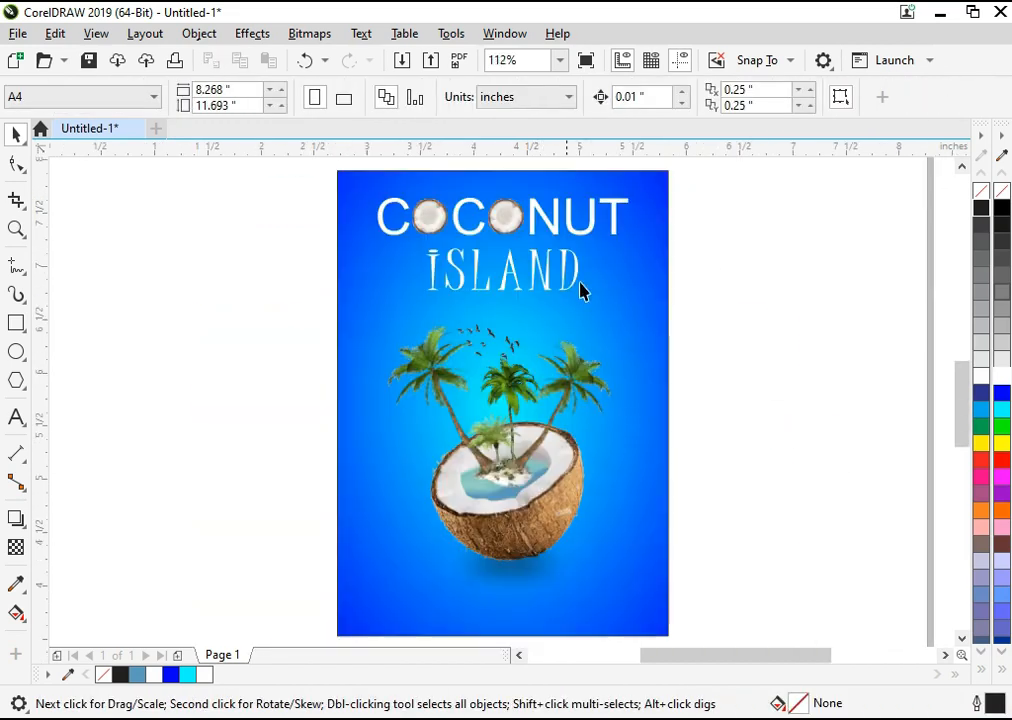
Step: Enlarge the grouped title slightly to about 2.45 in wide, keeping it centred on the frame
left_click(561, 288)
left_click(576, 282)
left_click_drag(635, 301, 640, 312)
left_click(648, 317, "shift")
left_click(747, 352)
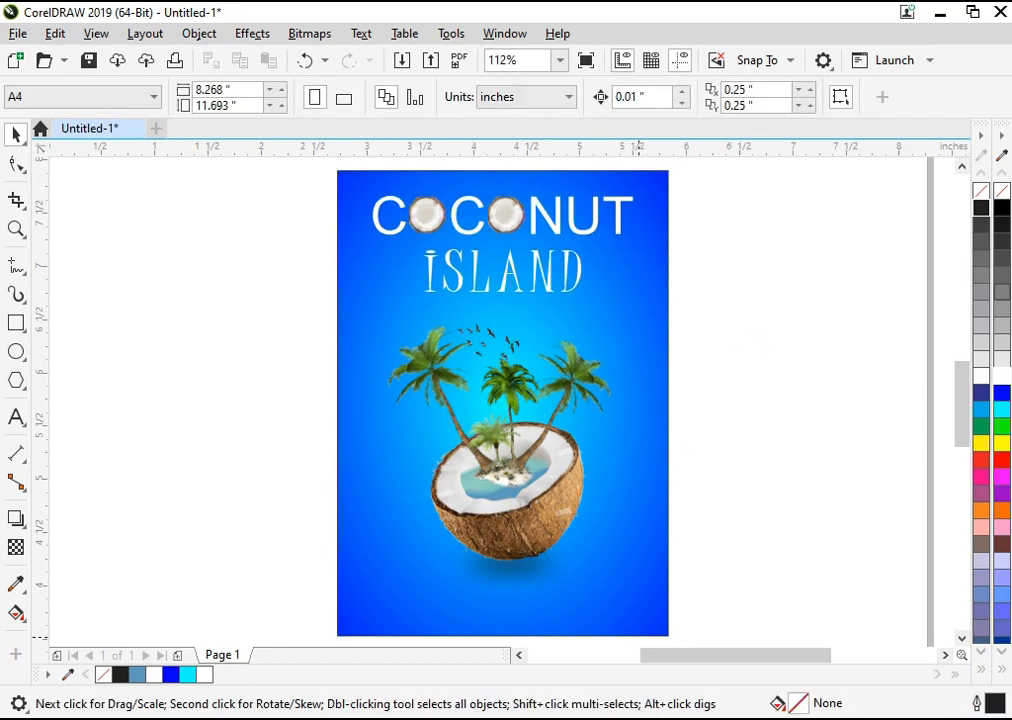
key("alt+Tab")
left_click(553, 490)
key("alt+Tab")
Step: Ungroup the title and change the font of ISLAND to Applejuiced
left_click(514, 278)
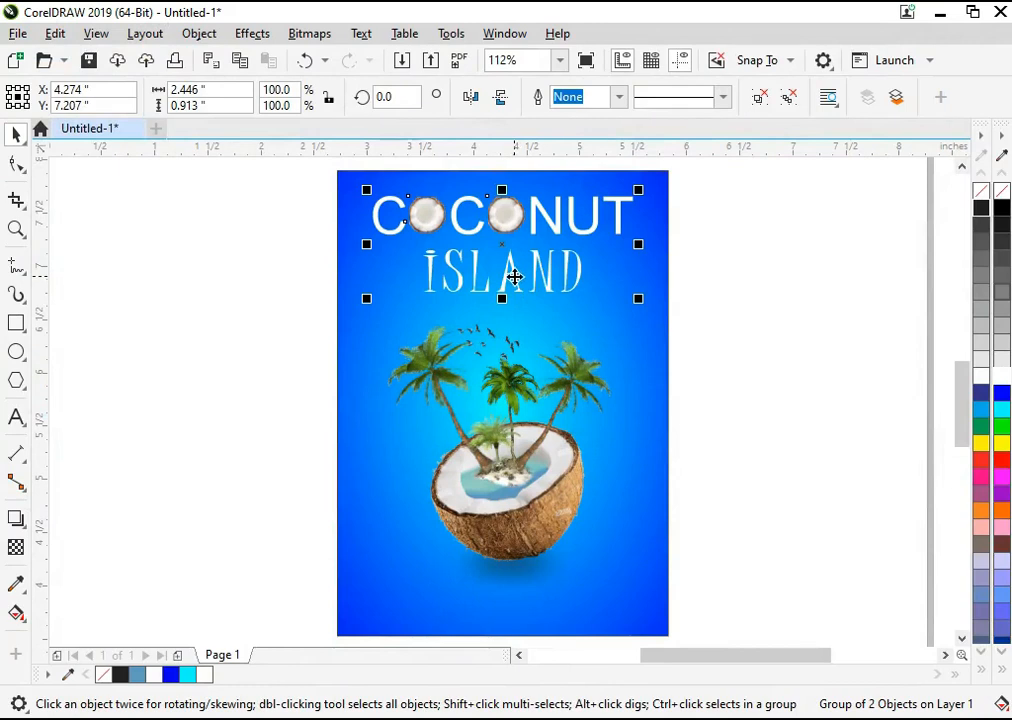
key("ctrl+u")
key("Escape")
left_click(554, 276)
left_click(552, 273)
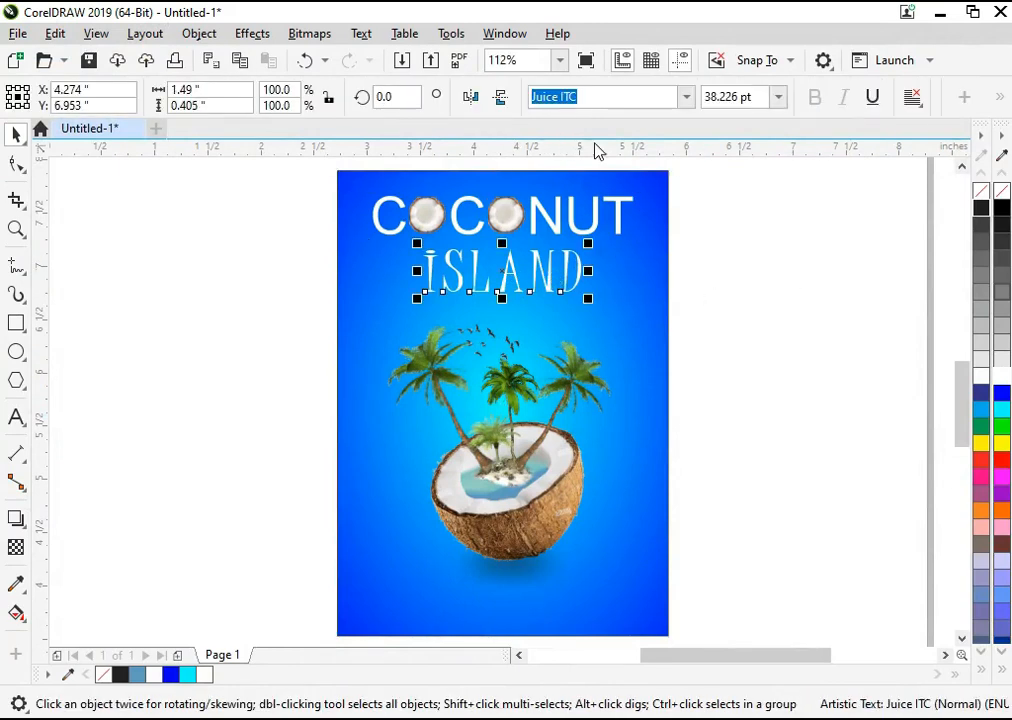
type("Applejuiced")
key("Return")
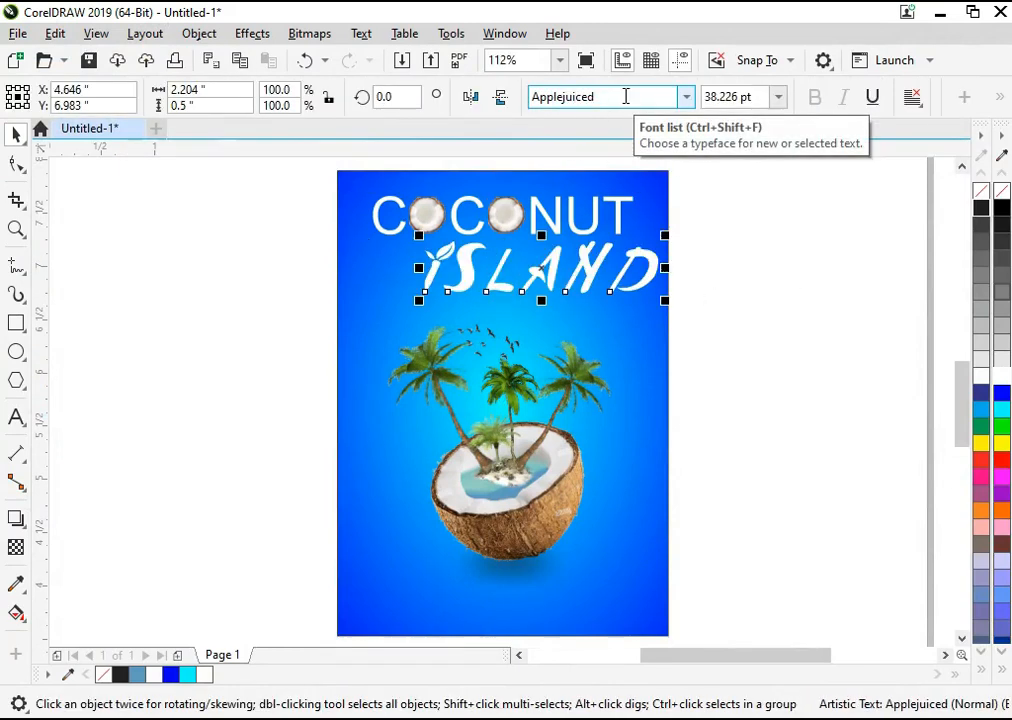
Step: Centre ISLAND horizontally on the blue background and move it down slightly to separate it from COCONUT
key("z")
left_click_drag(768, 407, 300, 165)
left_click(194, 373, "shift")
key("c")
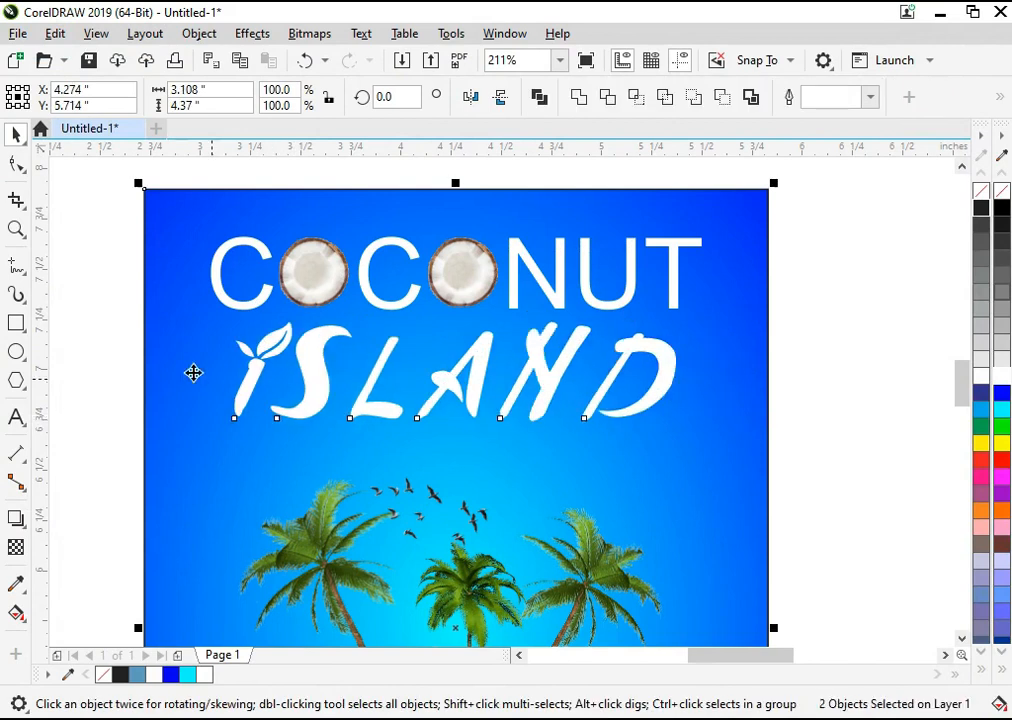
key("Escape")
left_click_drag(310, 376, 311, 389)
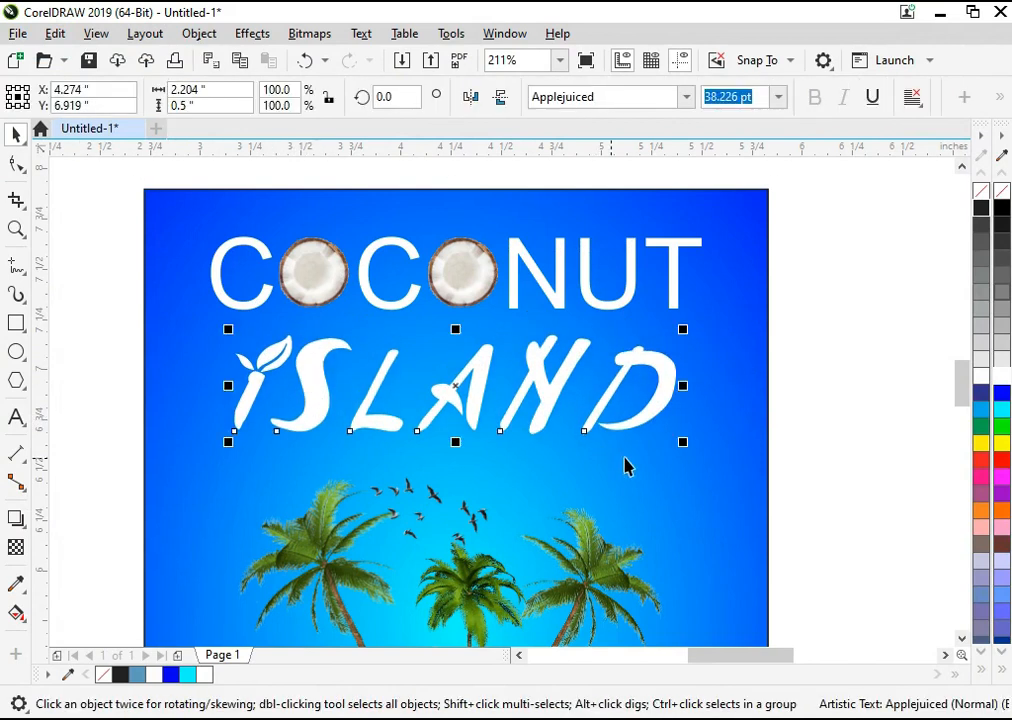
Step: Shrink ISLAND about its centre so it is narrower than COCONUT, and move it up closer beneath that word
left_click_drag(682, 441, 630, 459)
key("Escape")
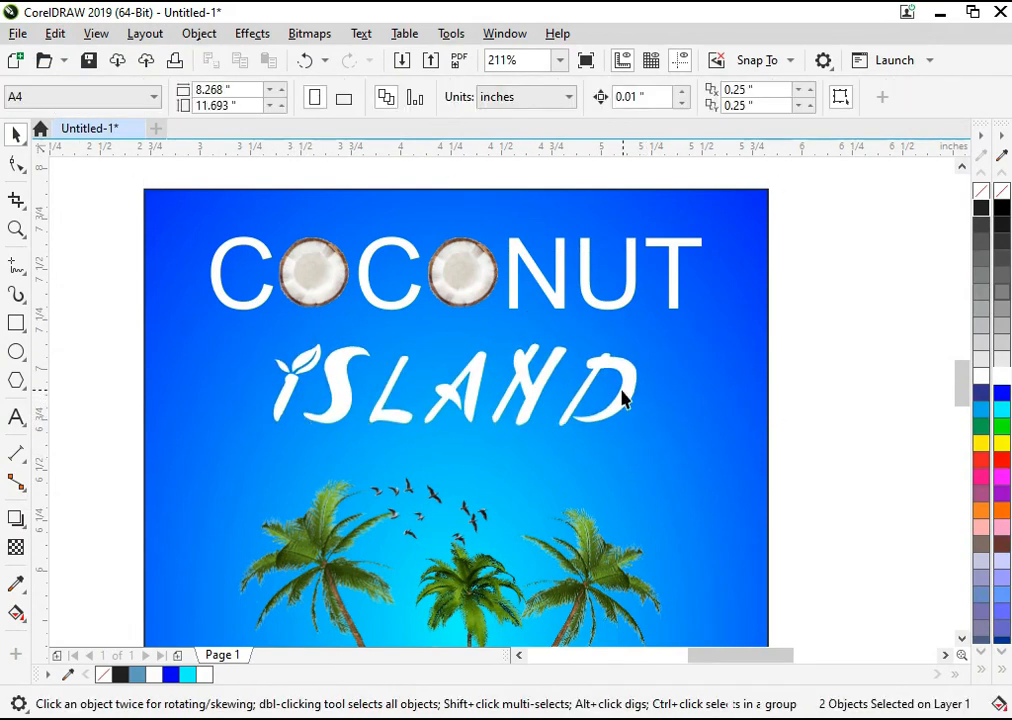
left_click(624, 397)
Step: Group COCONUT and ISLAND together and enlarge the group about its centre to about 2.54 in wide
left_click_drag(780, 198, 155, 476)
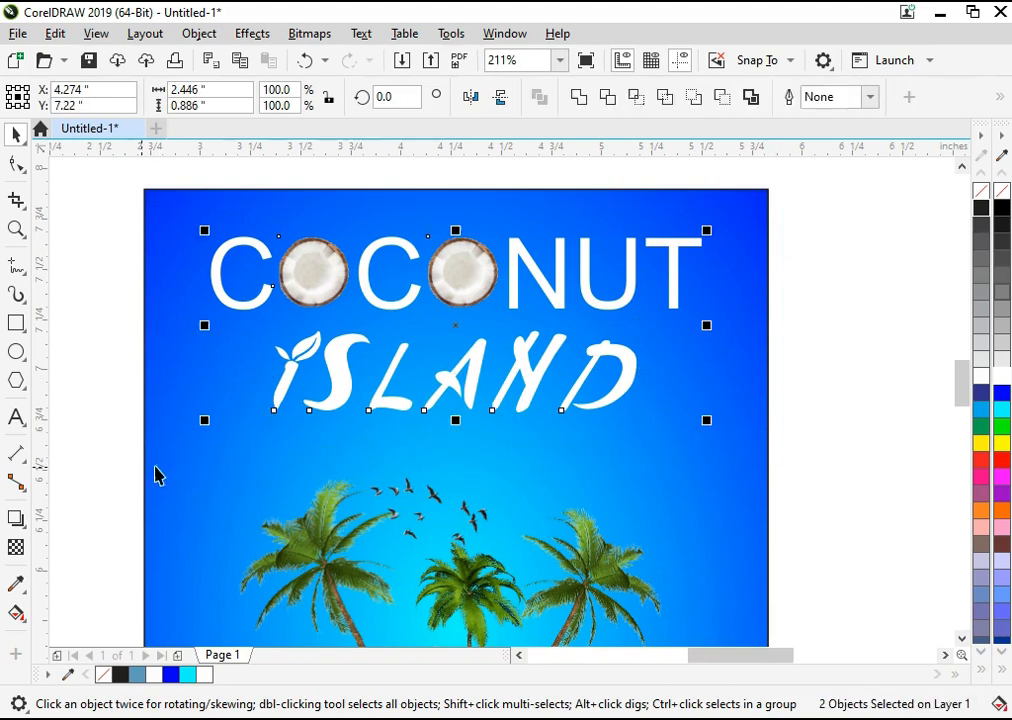
key("ctrl+g")
left_click_drag(206, 424, 196, 427)
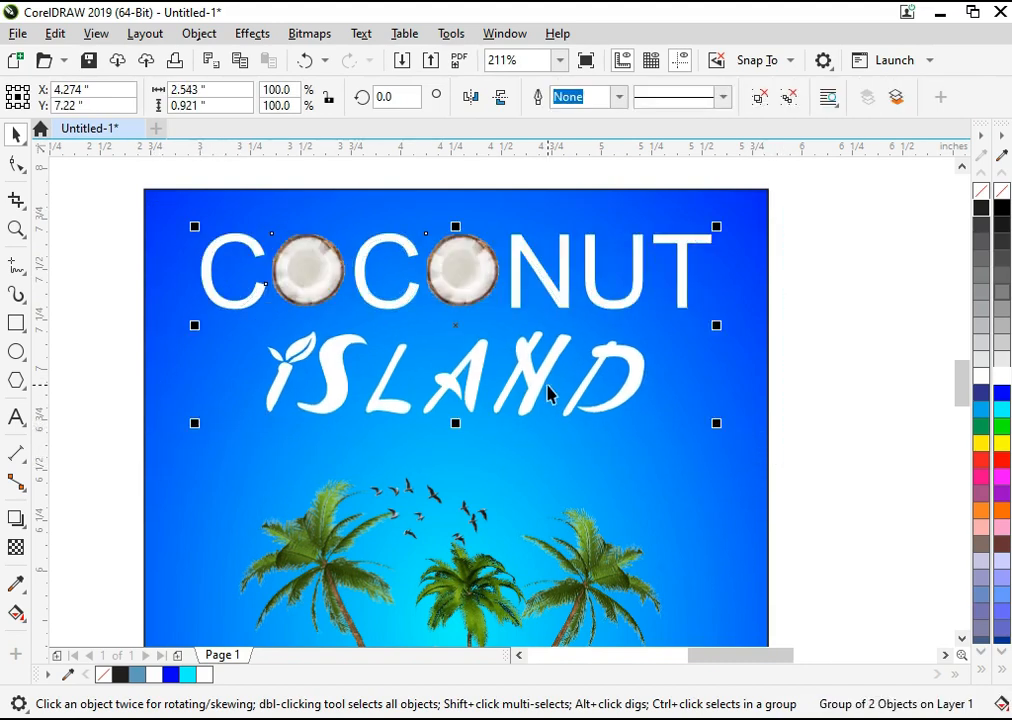
Step: Move the coconut island group down from the title and enlarge it to about 2.8 in wide by 3.2 in high
key("shift+F4")
left_click_drag(745, 273, 326, 567)
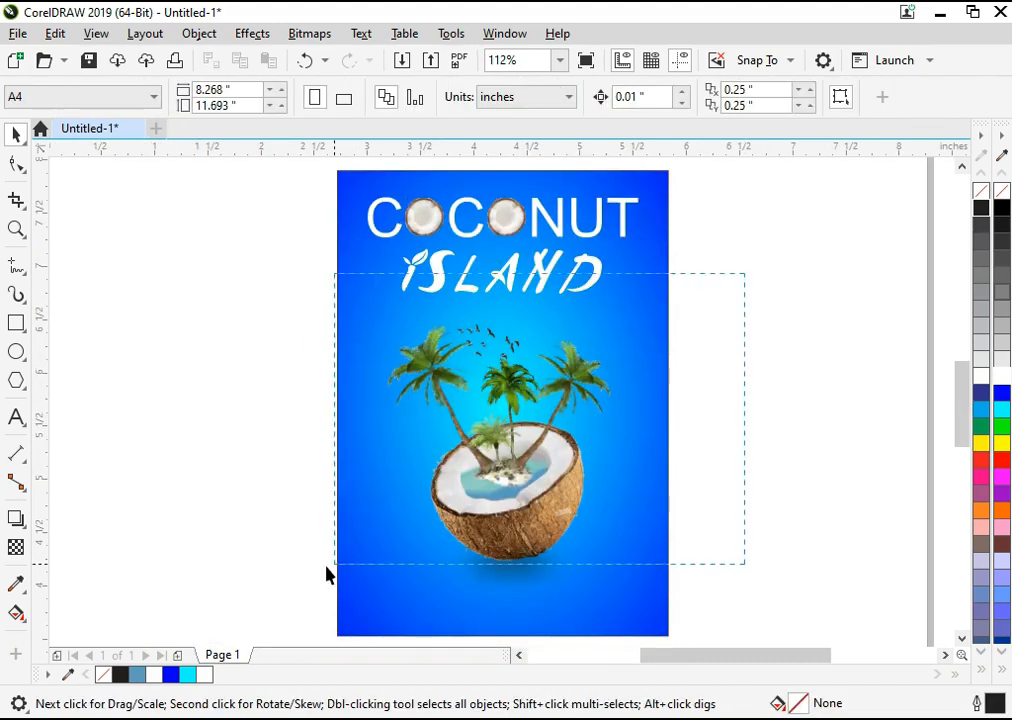
left_click_drag(542, 459, 545, 480)
left_click_drag(645, 312, 659, 297)
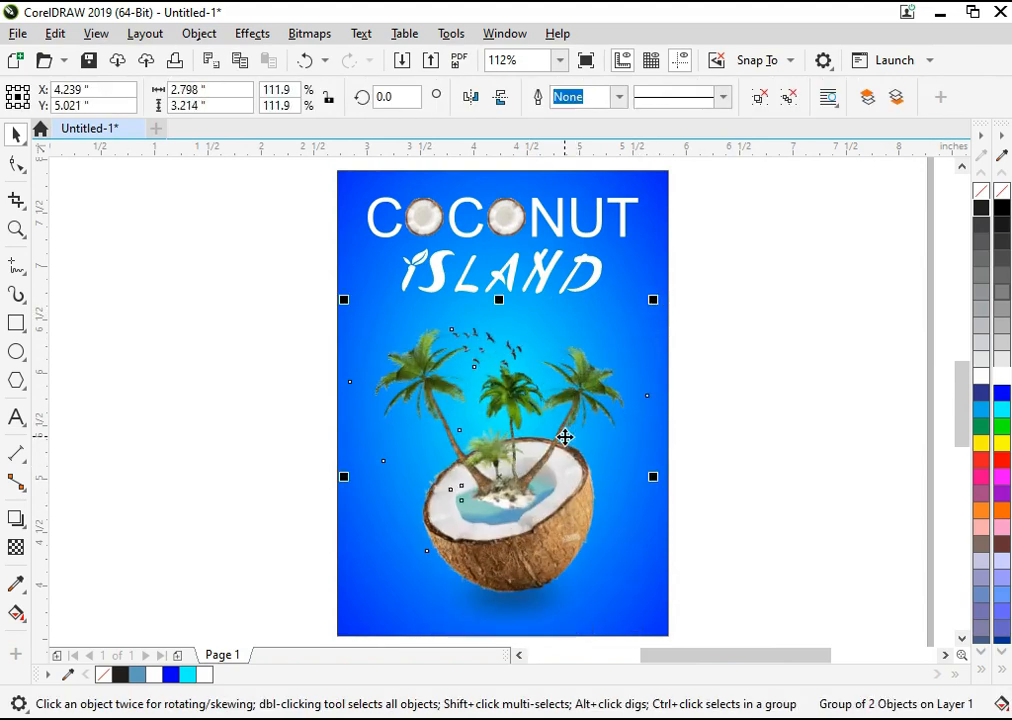
left_click(752, 456)
key("F5")
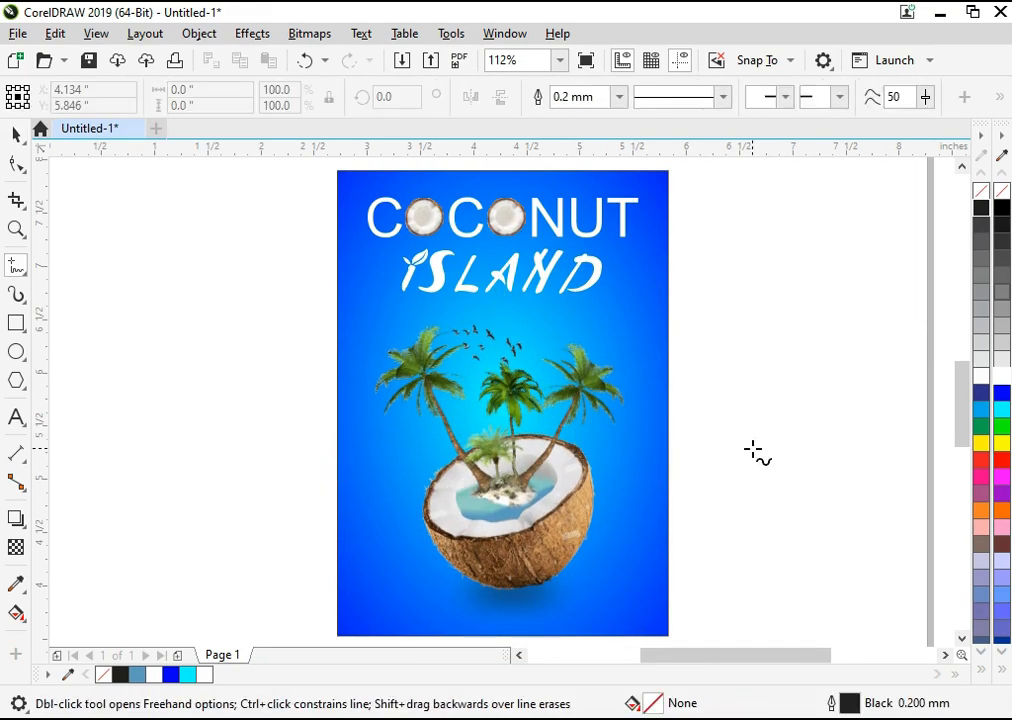
key("F10")
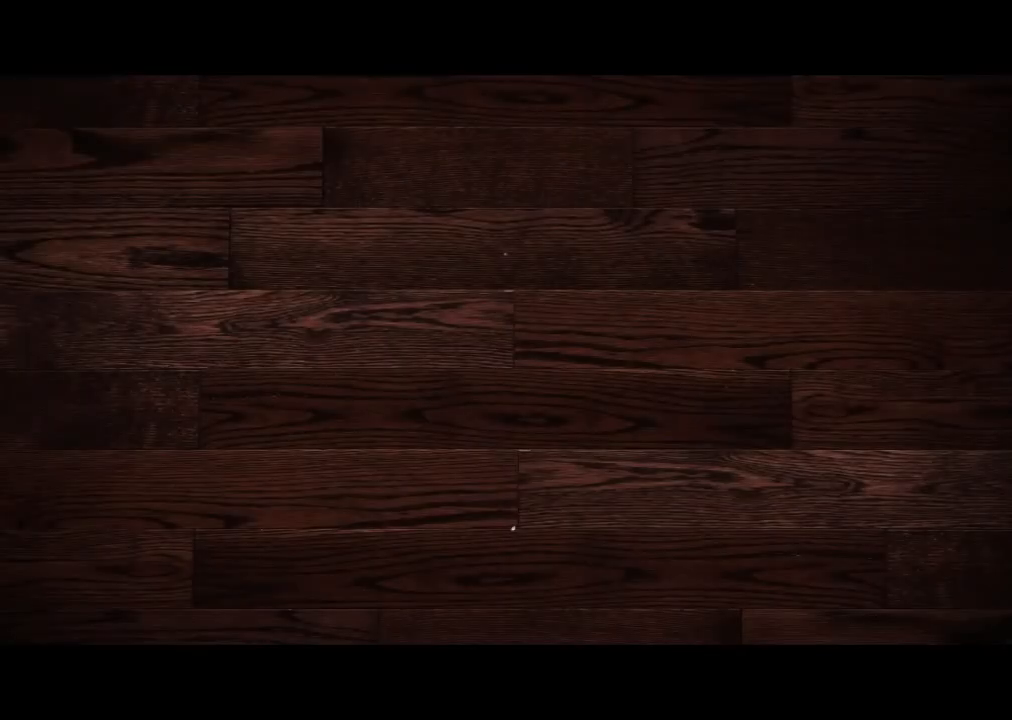